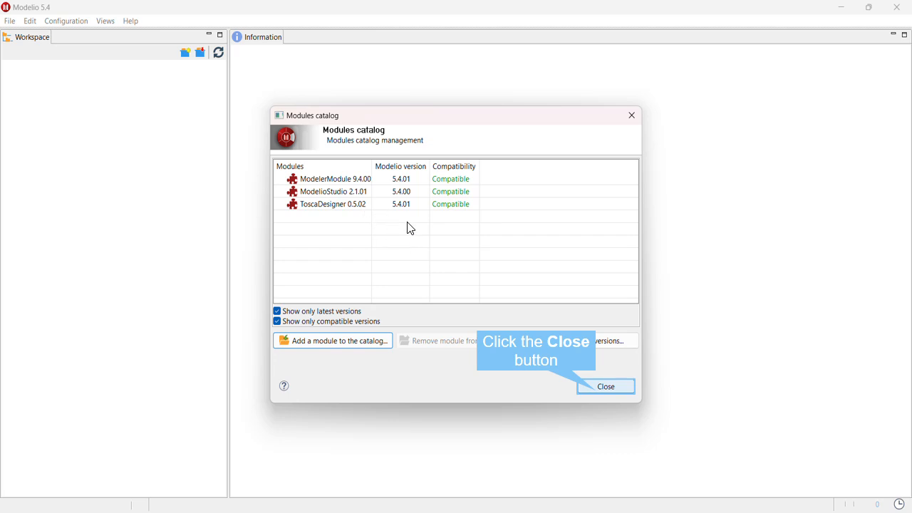
- Close the modules catalog and create a new project named SafeTrafficToscaModel
left_click(599, 388)
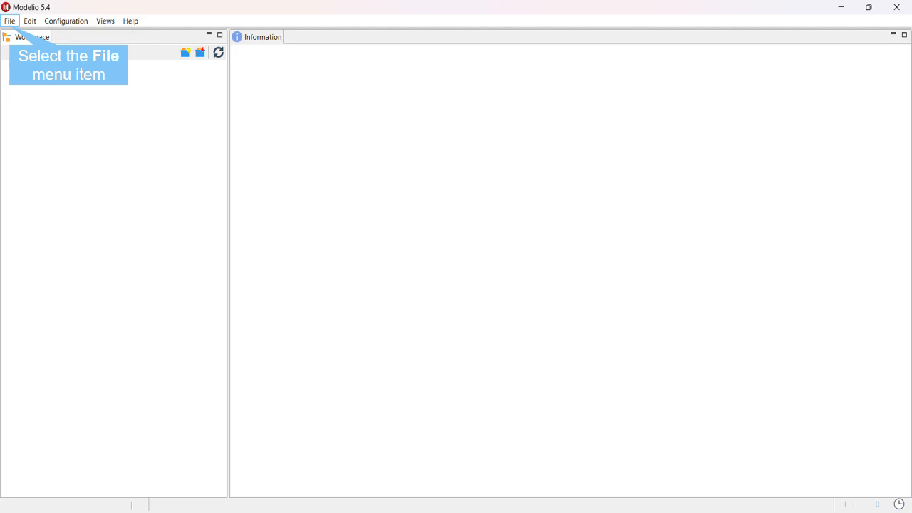
left_click(10, 21)
left_click(30, 34)
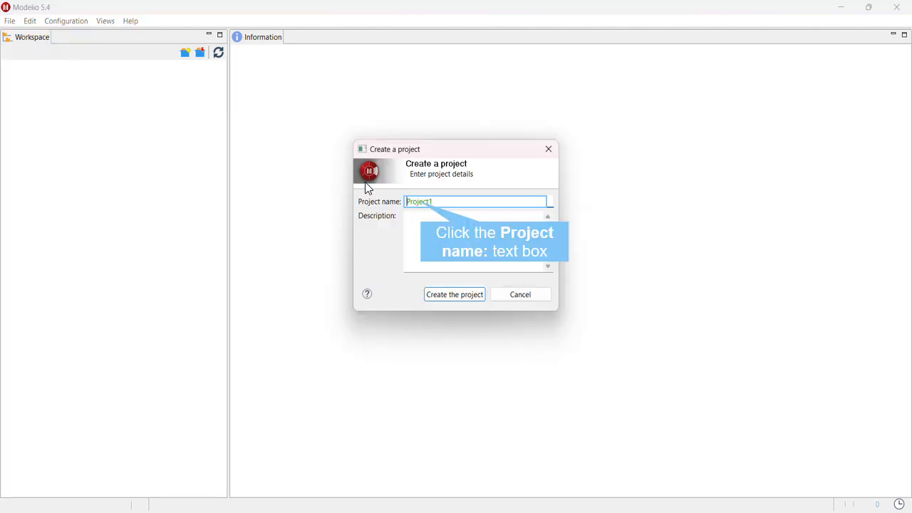
left_click(441, 203)
type("Sa")
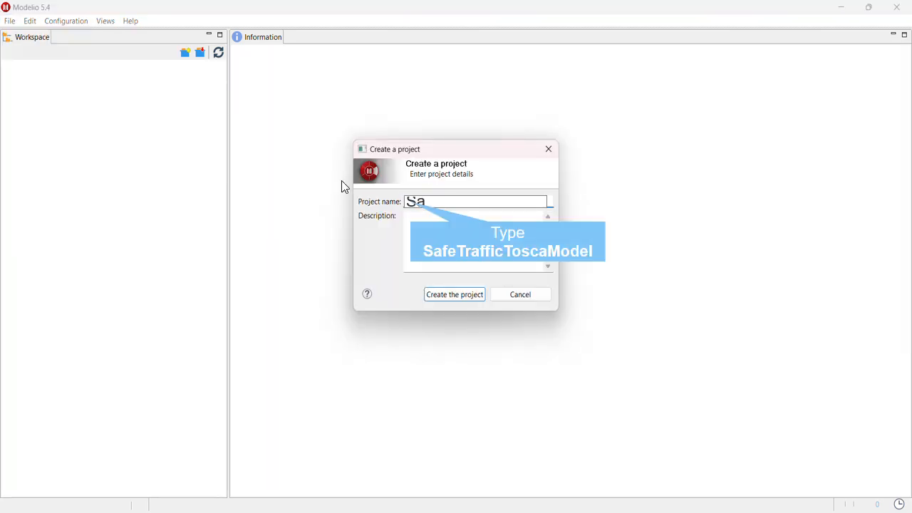
type("feTrafficTo")
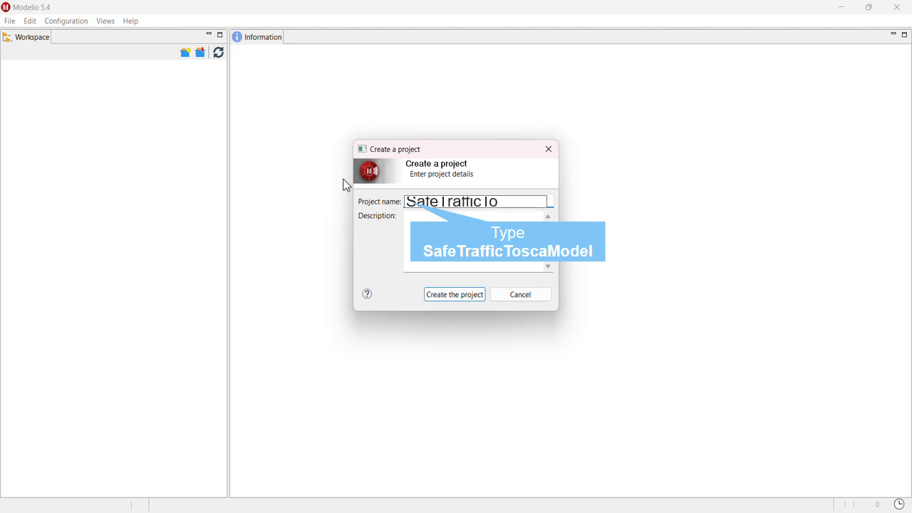
type("scaModel")
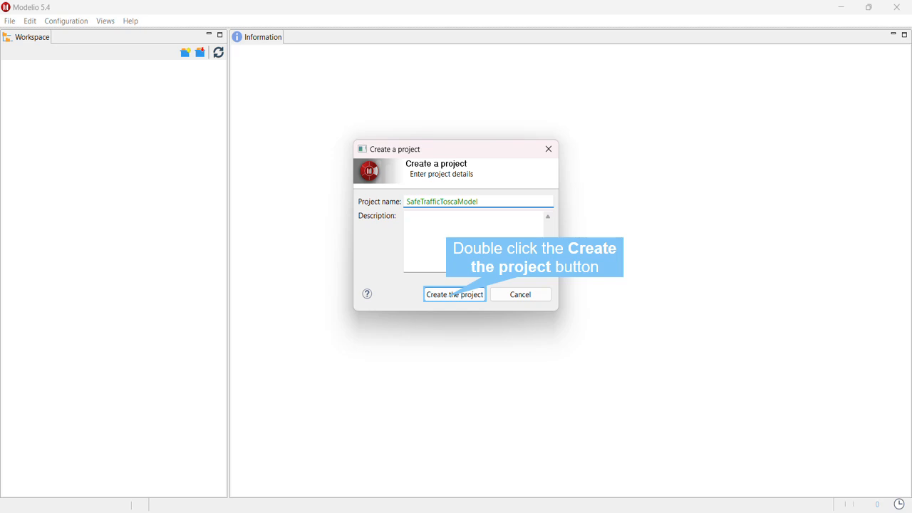
double_click(436, 295)
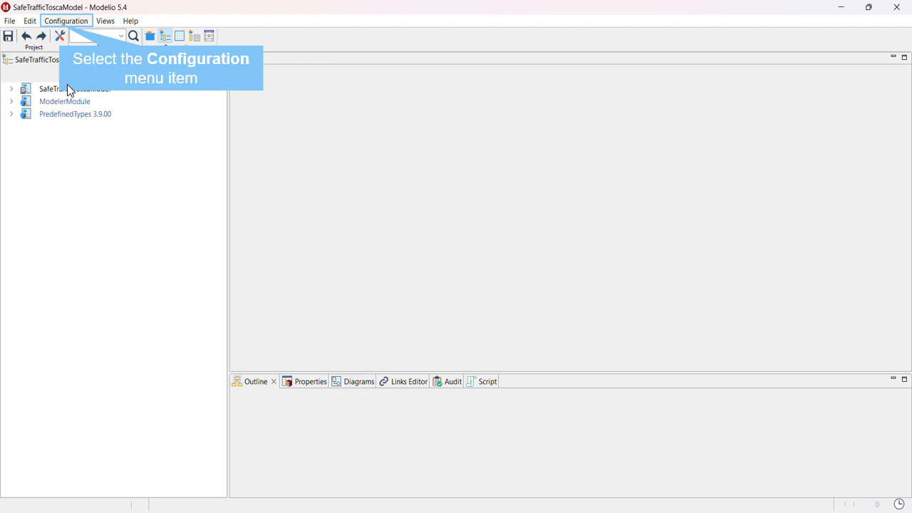
- Deploy the ToscaDesigner 0.5.02 module in the SafeTrafficToscaModel project
left_click(61, 27)
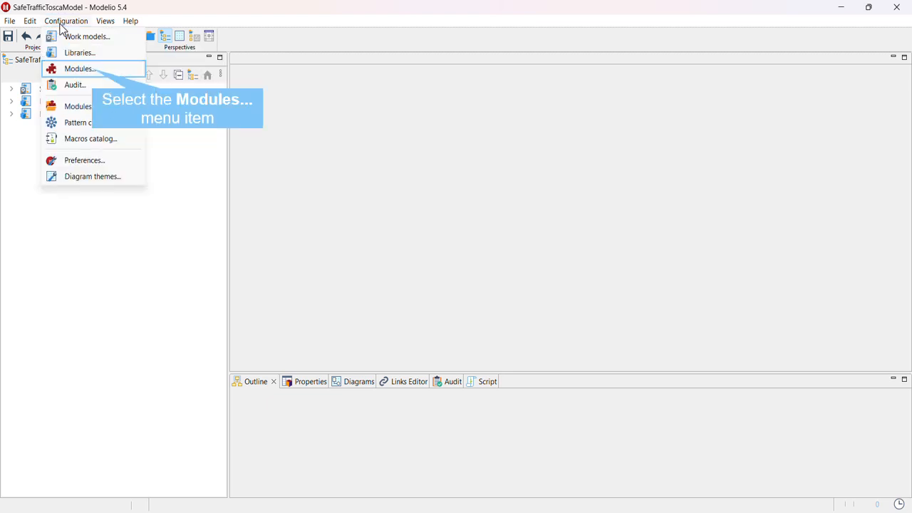
left_click(80, 69)
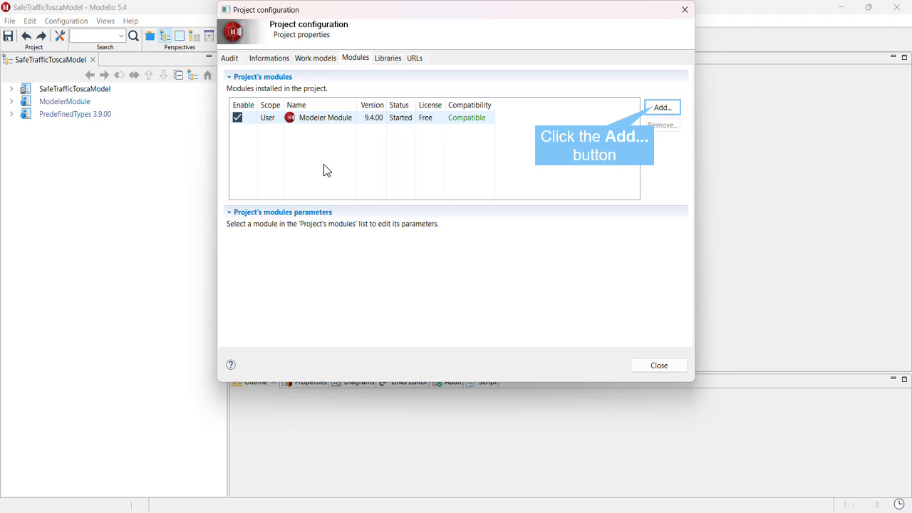
left_click(656, 107)
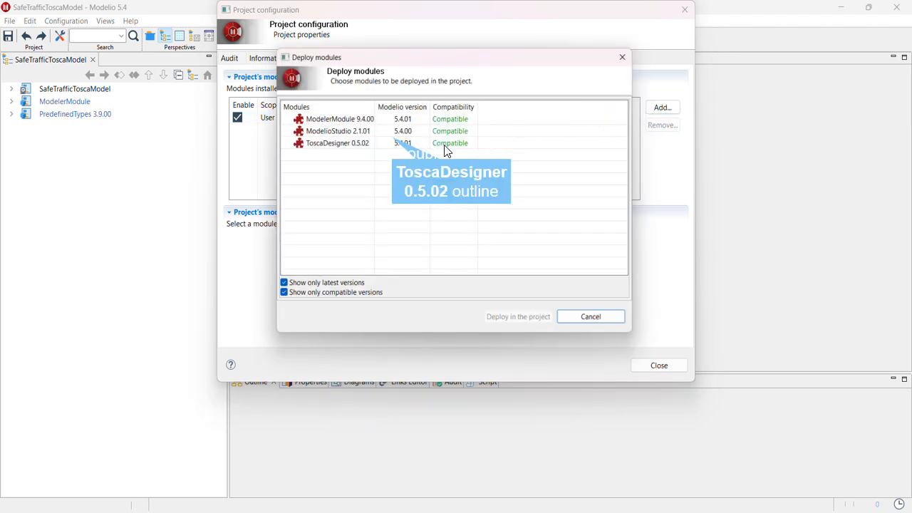
left_click(395, 142)
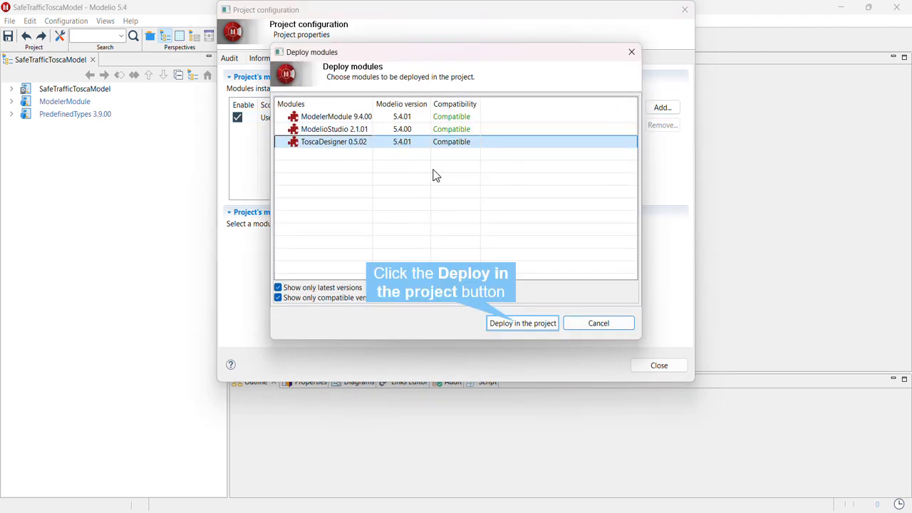
left_click(517, 324)
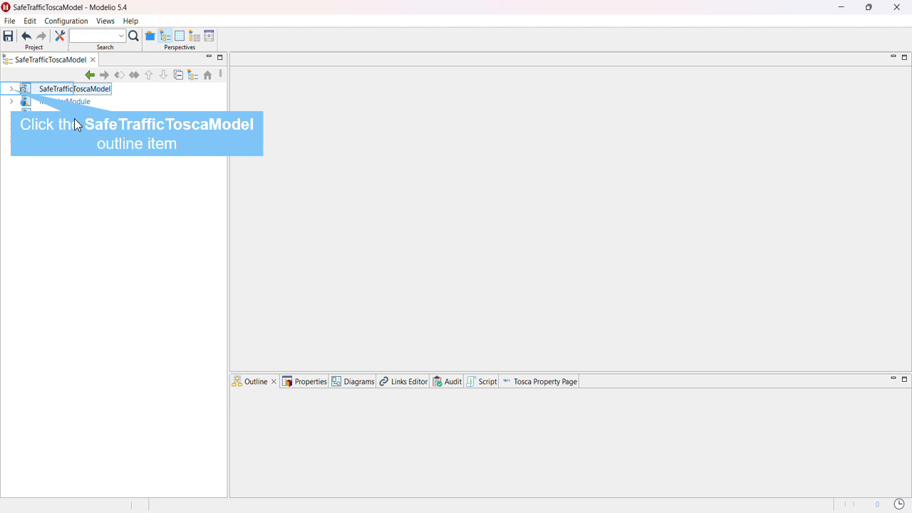
- Create a Tosca Model in the safetraffictoscamodel package and place a Service Template in its diagram
left_click(12, 89)
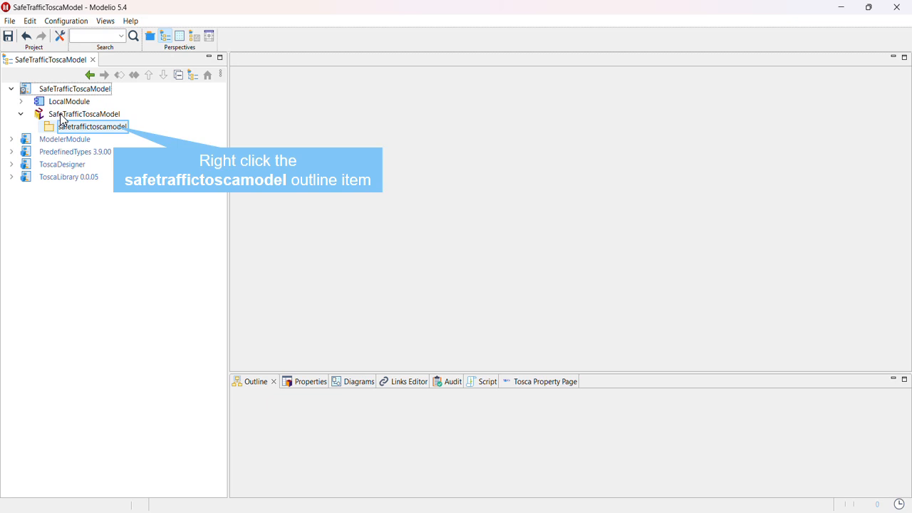
right_click(114, 129)
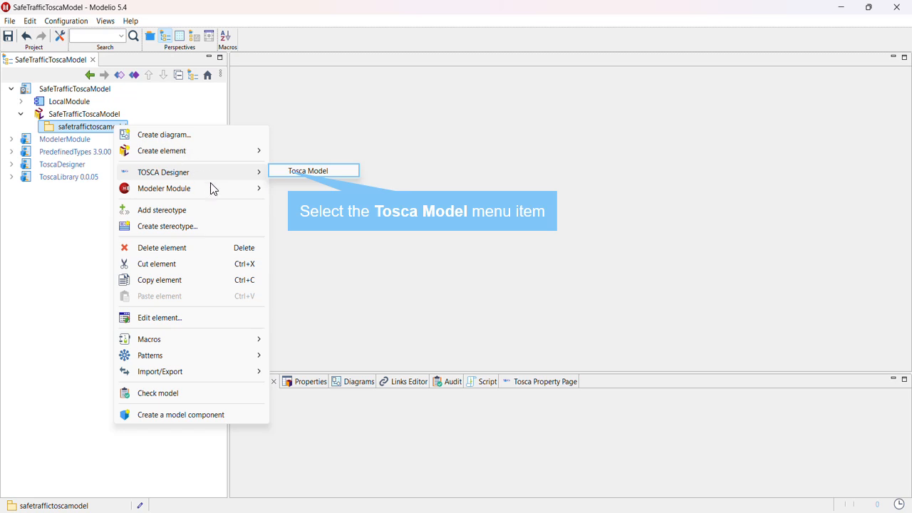
left_click(288, 171)
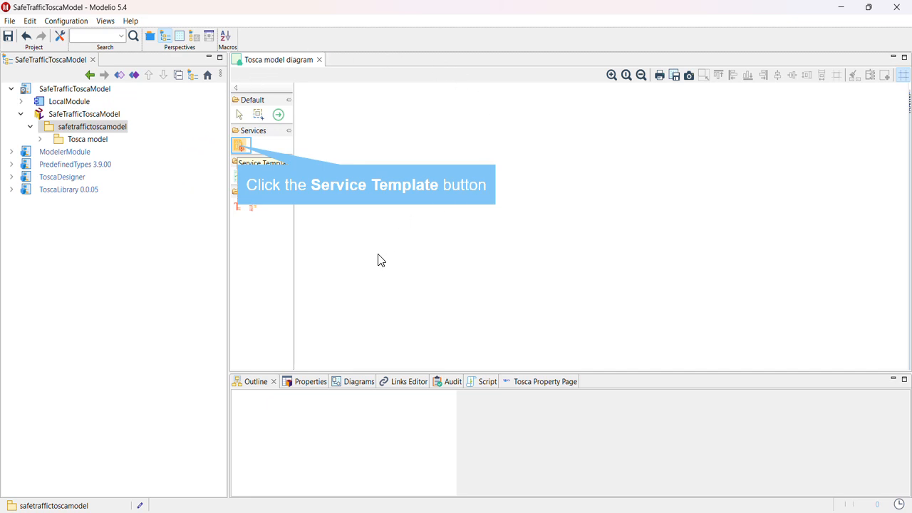
left_click(239, 148)
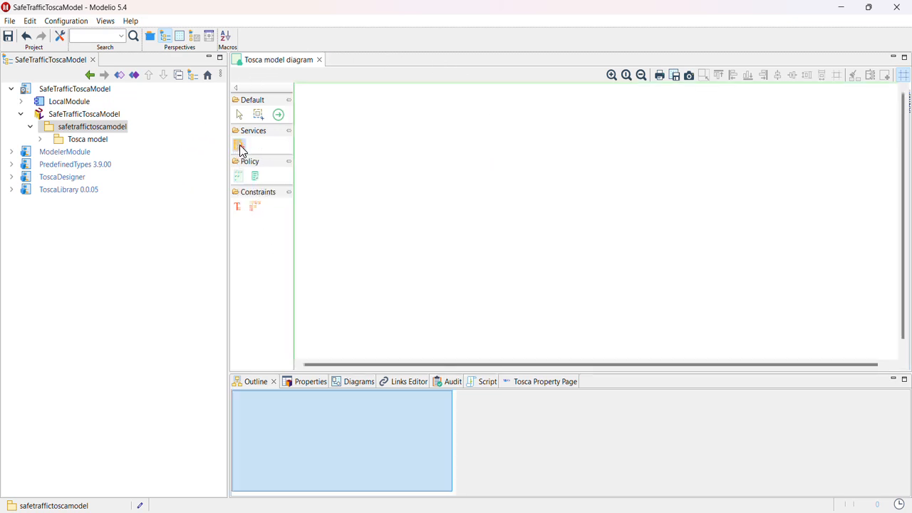
left_click(408, 153)
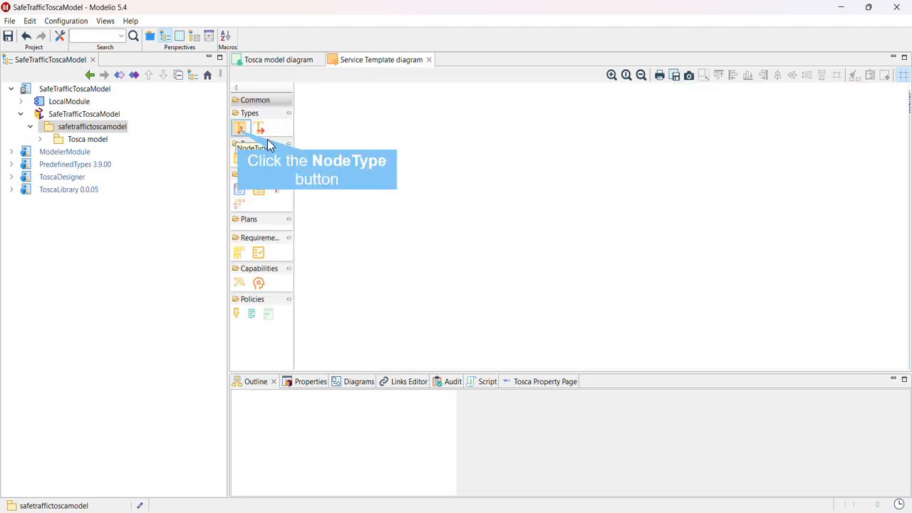
- Add a NodeType named MyrtusSWComponent to the Service Template diagram and widen it so its name fits on one line
left_click(240, 130)
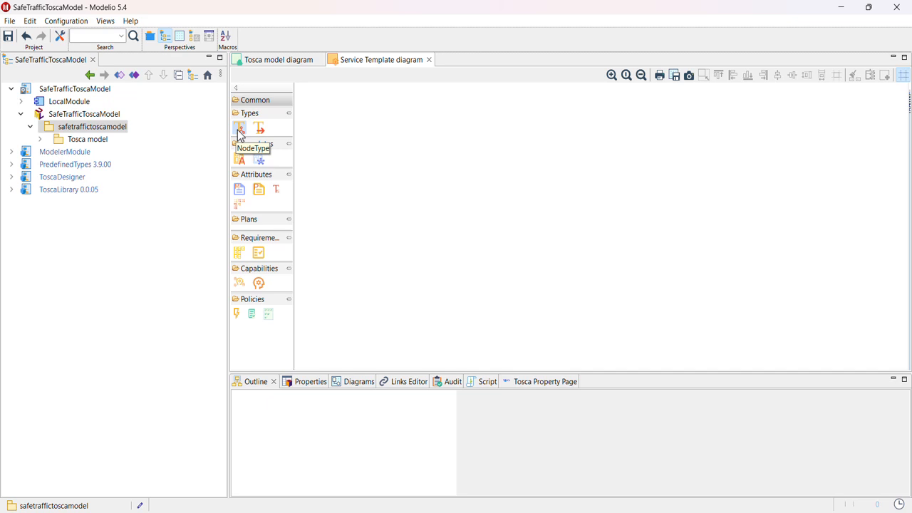
left_click(352, 147)
type("Myrt")
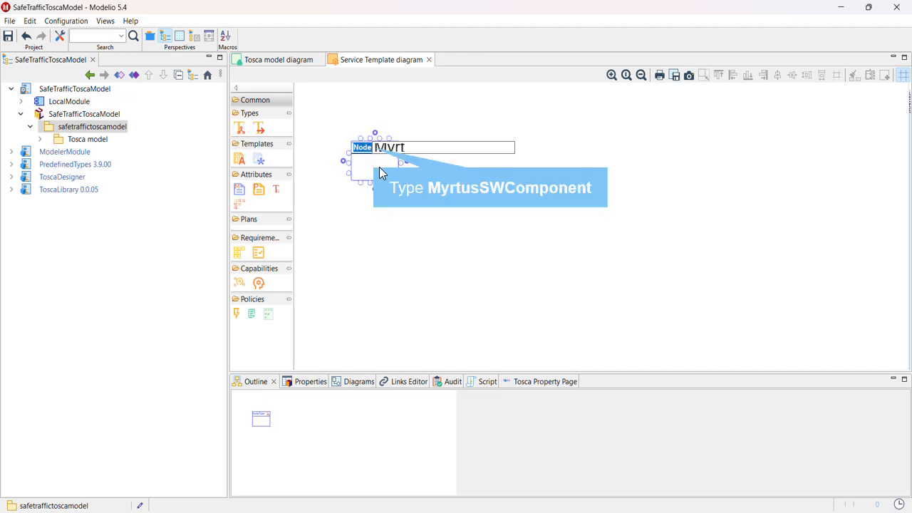
type("usSWCompon")
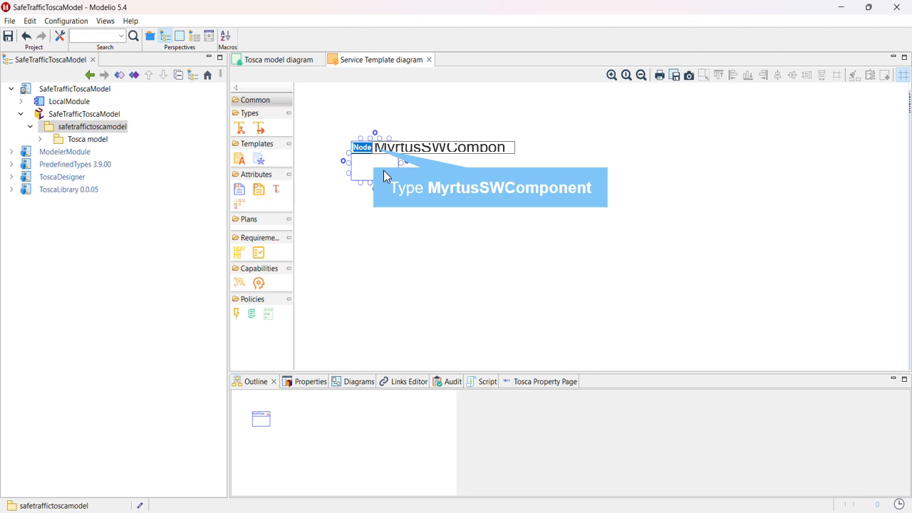
type("ent")
key("Return")
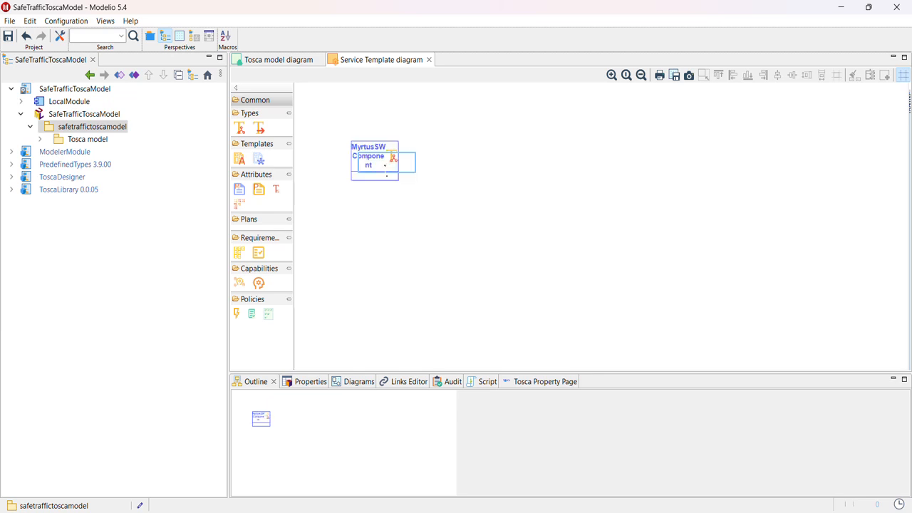
left_click(387, 170)
left_click_drag(399, 161, 459, 169)
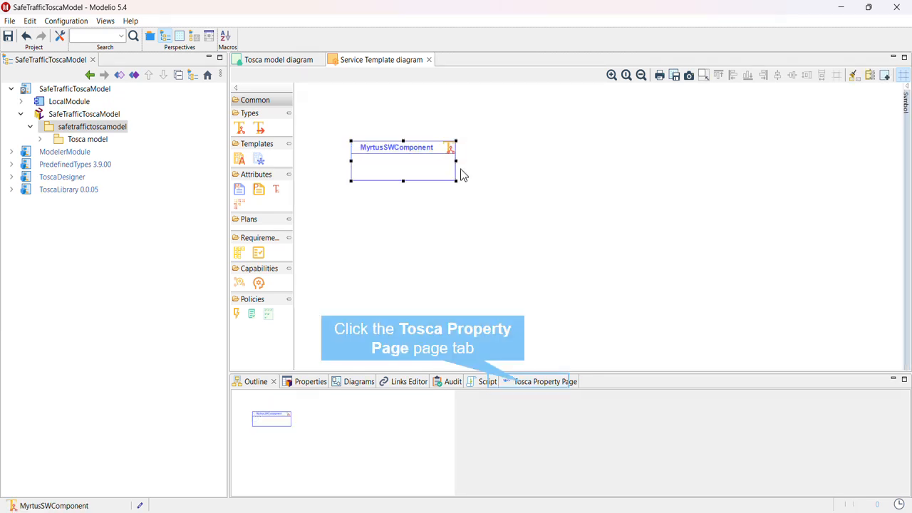
- Set the Tosca description of MyrtusSWComponent to "Primary type for software components"
left_click(524, 383)
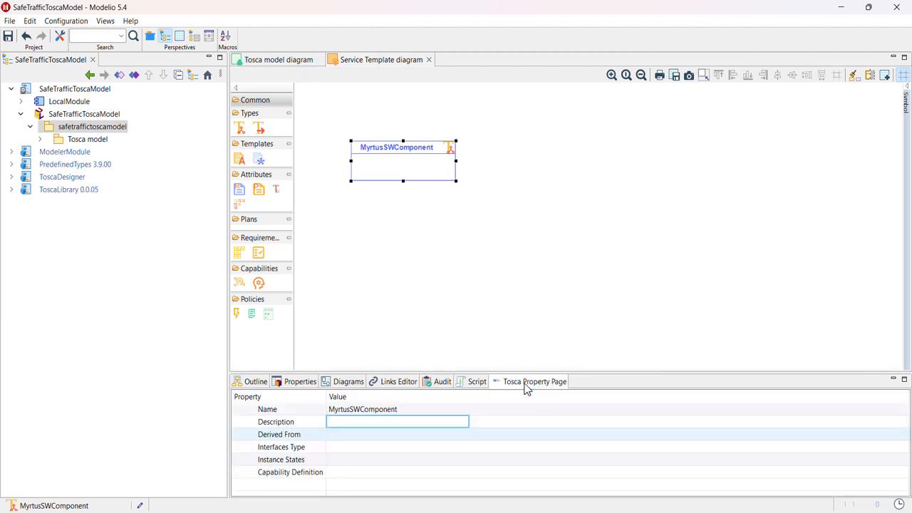
left_click(378, 427)
type("Pri")
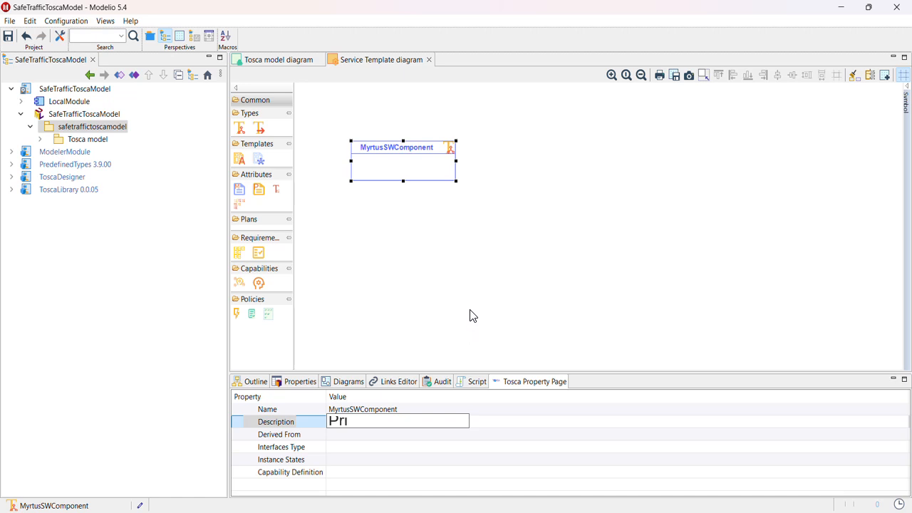
type("mary typ")
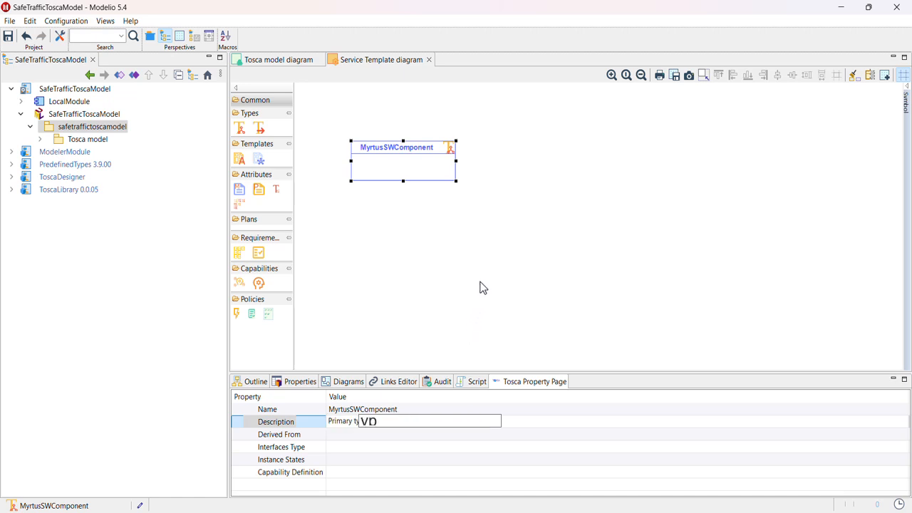
type("e for software con")
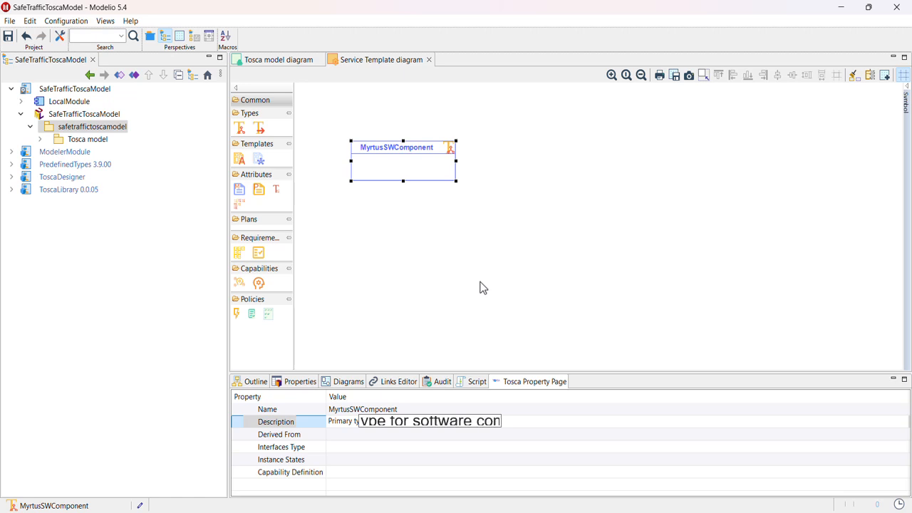
type("ponents")
- Set MyrtusSWComponent to derive from SoftwareComponent (from 'nodes')
key("Tab")
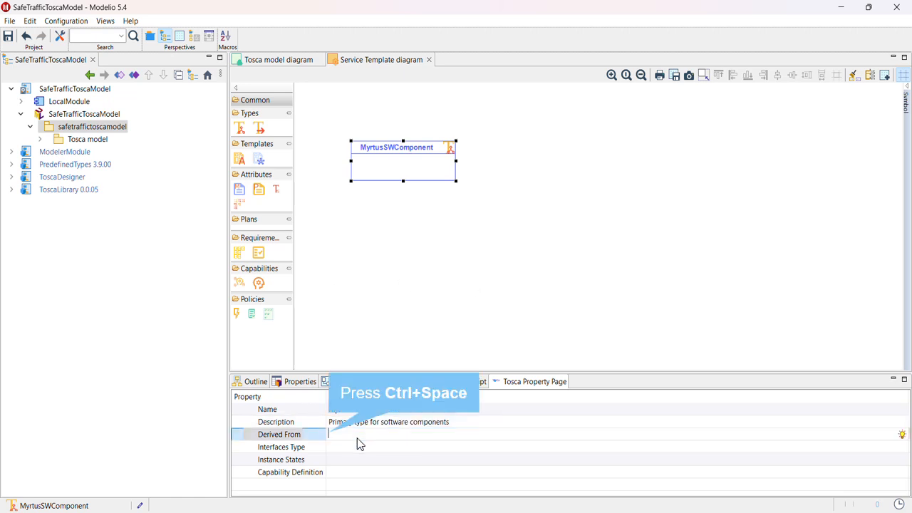
key("ctrl+space")
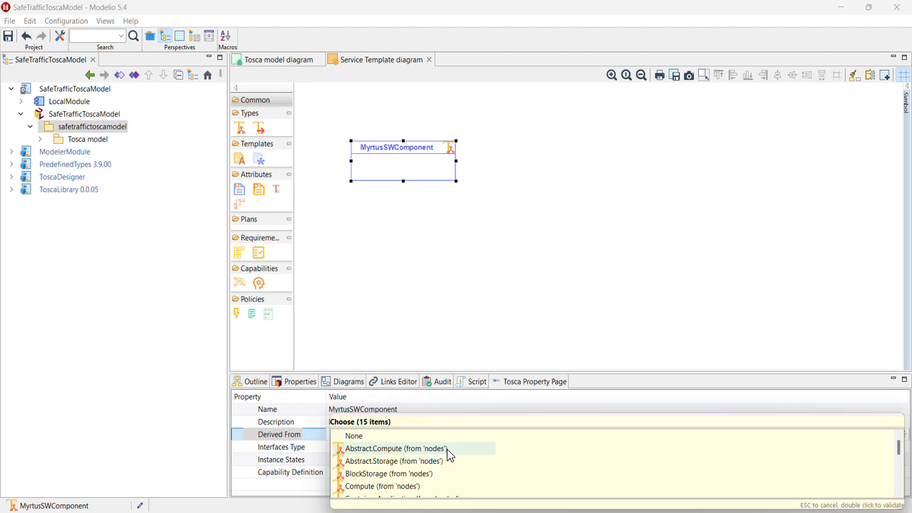
scroll(490, 459, "down", 3)
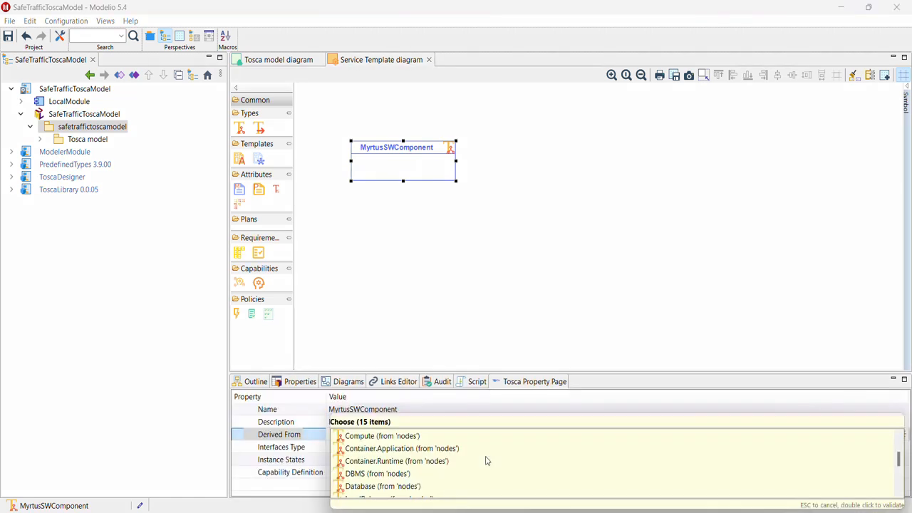
scroll(487, 461, "down", 2)
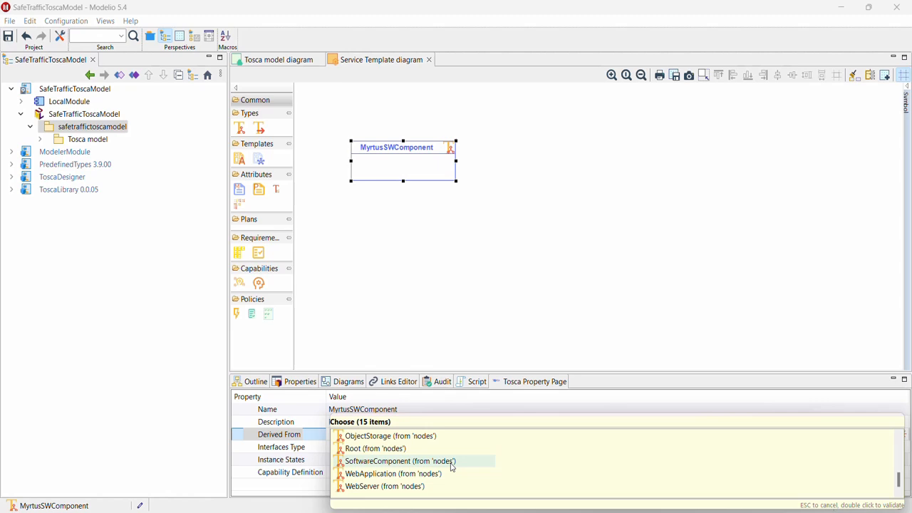
double_click(451, 462)
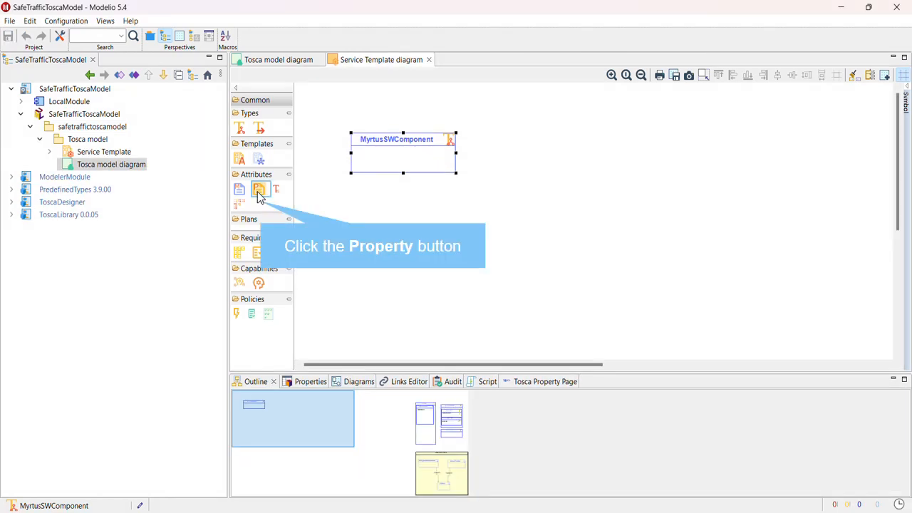
- Add a Property named dockerImage to the MyrtusSWComponent node type
left_click(258, 197)
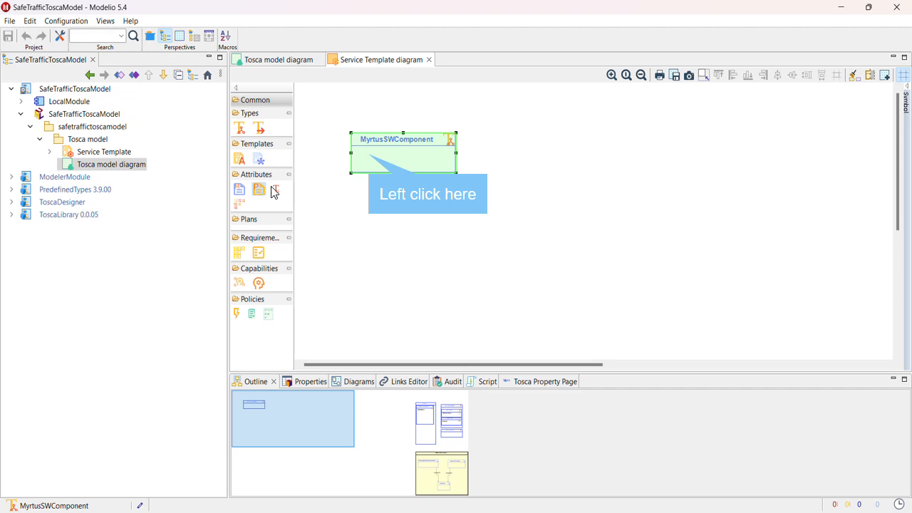
left_click(360, 160)
type("doc")
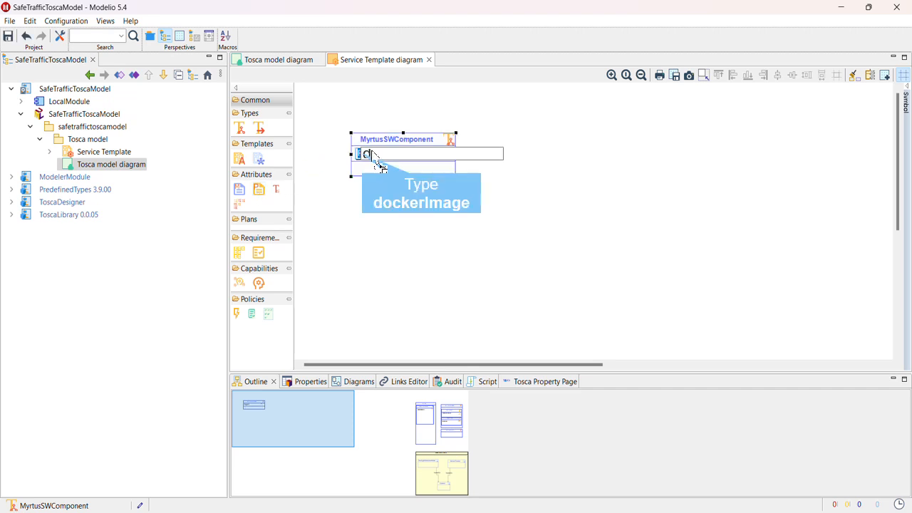
type("kerImage")
key("Return")
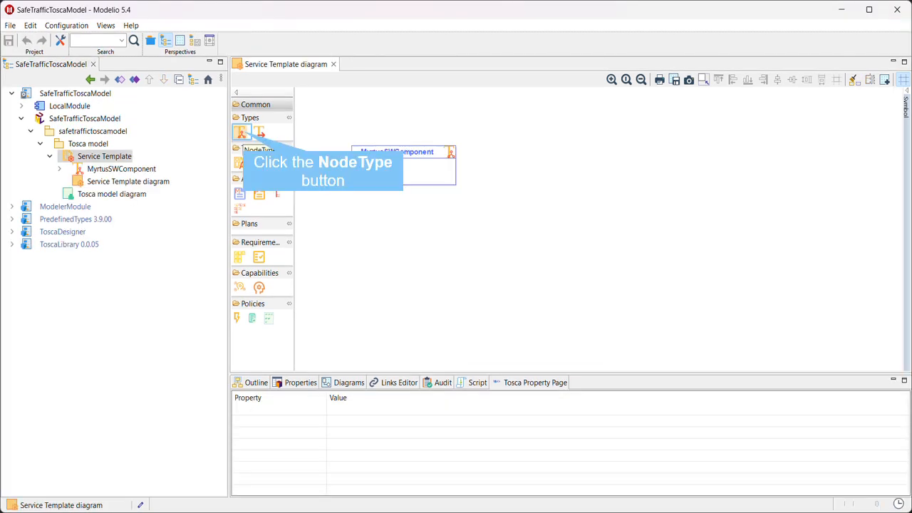
- Add a NodeType named MyrtusCameraFeed to the Service Template diagram below MyrtusSWComponent
left_click(241, 132)
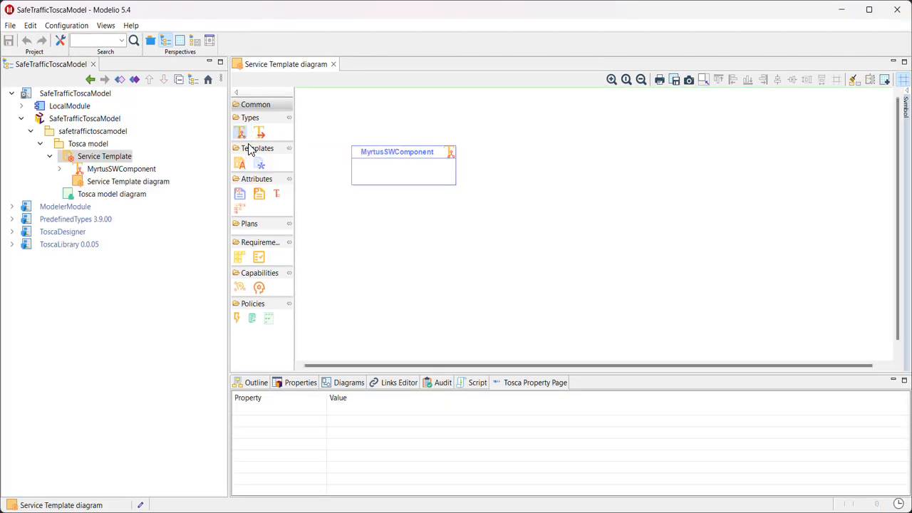
left_click(356, 209)
type("Myrtu")
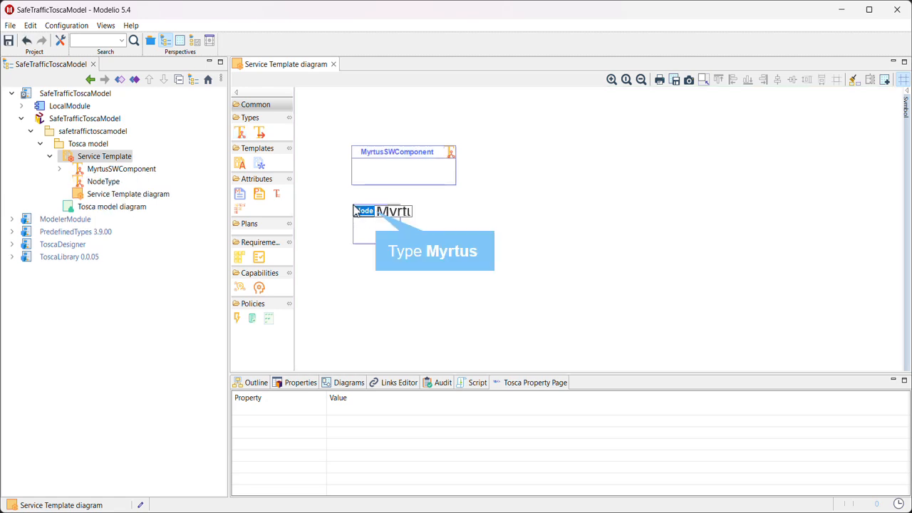
type("s")
key("BackSpace")
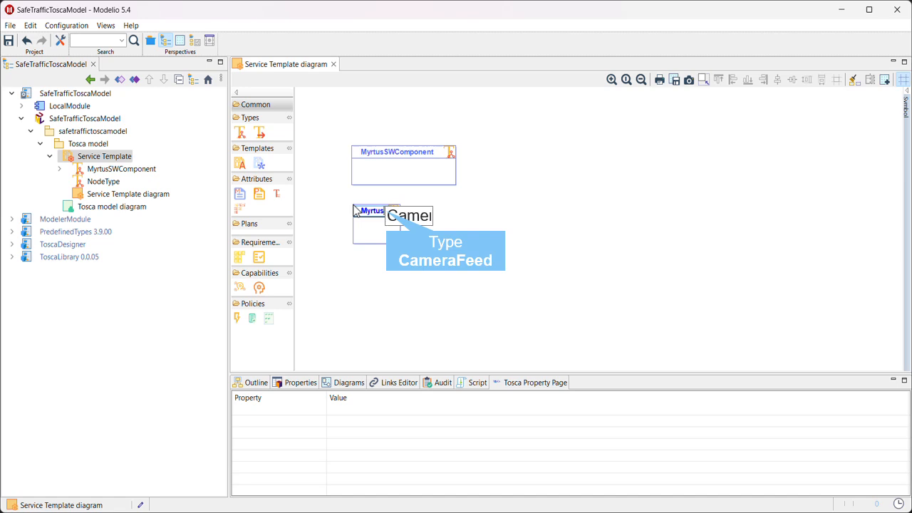
type("CameraFeed")
key("Return")
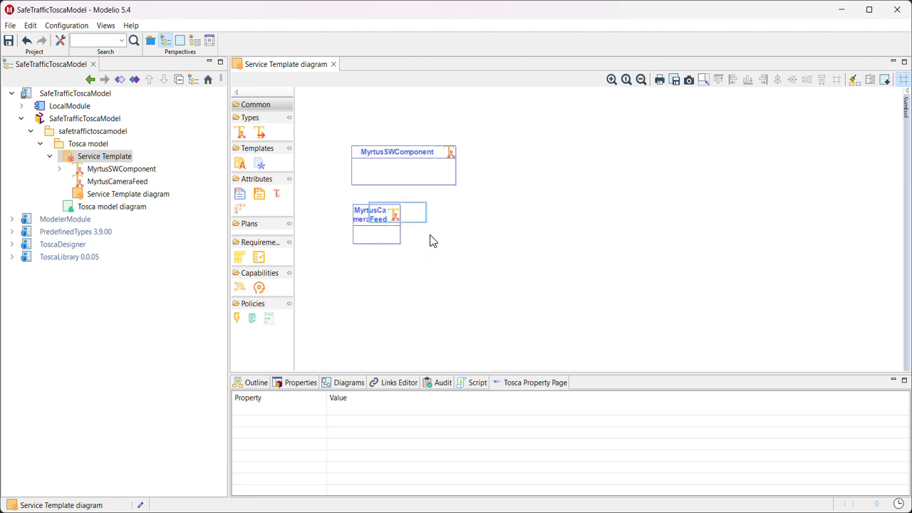
- Widen the MyrtusCameraFeed node to match MyrtusSWComponent and extend it downward to make room for inner elements
left_click(399, 222)
left_click_drag(400, 224, 457, 227)
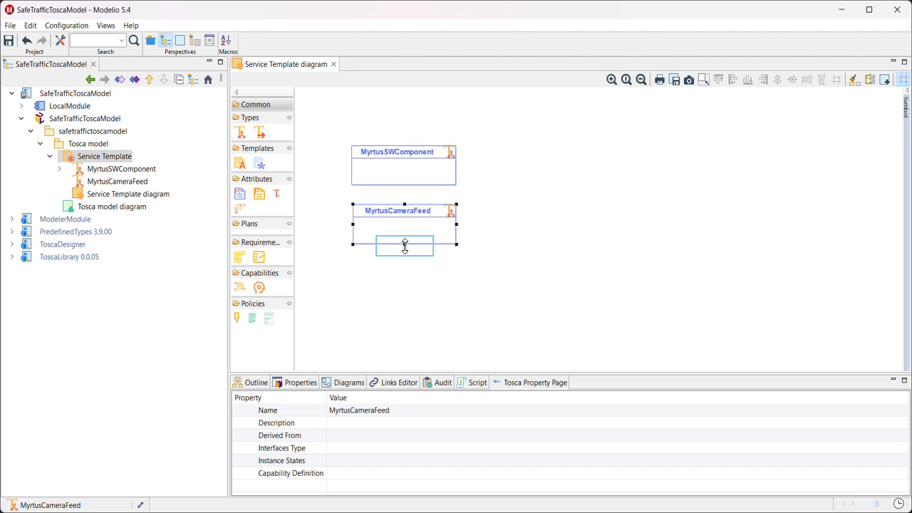
left_click_drag(403, 247, 406, 322)
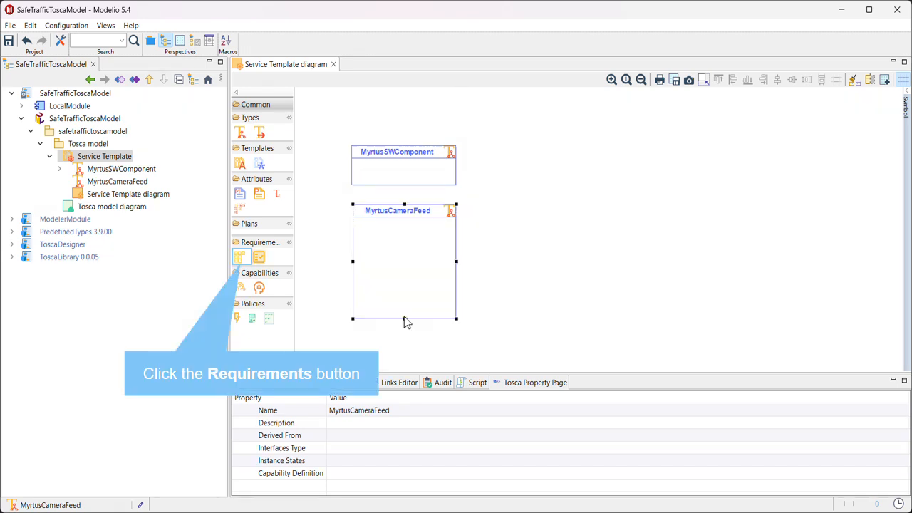
- Add a Requirements container inside MyrtusCameraFeed and place a Requirement named faceDetectionService in it
left_click(240, 258)
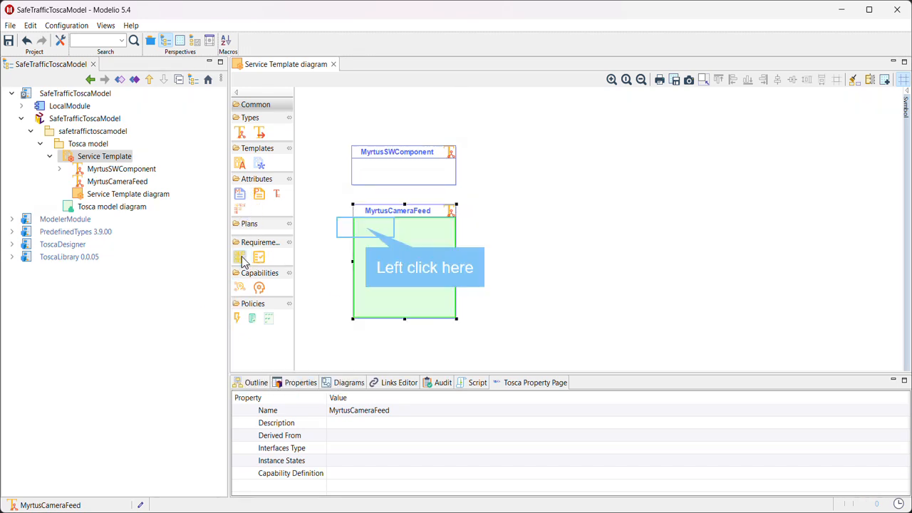
left_click(375, 228)
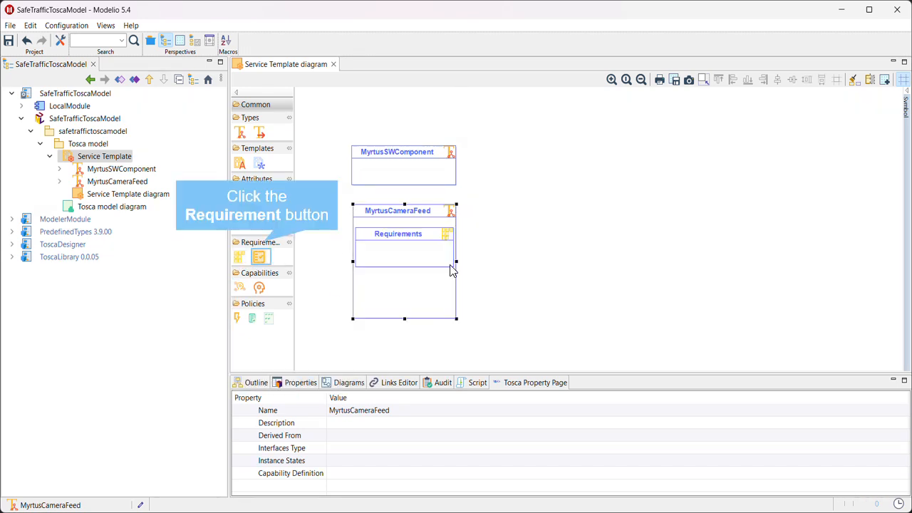
left_click(258, 258)
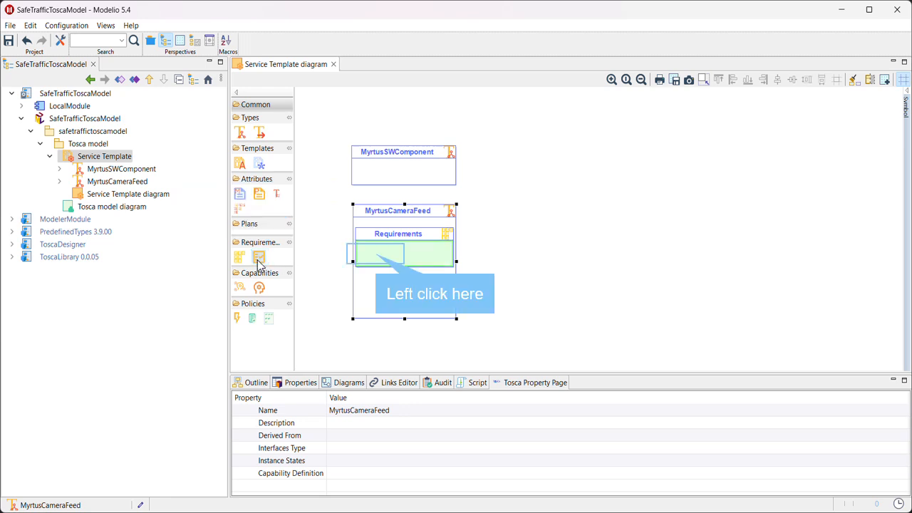
left_click(380, 260)
type("fac")
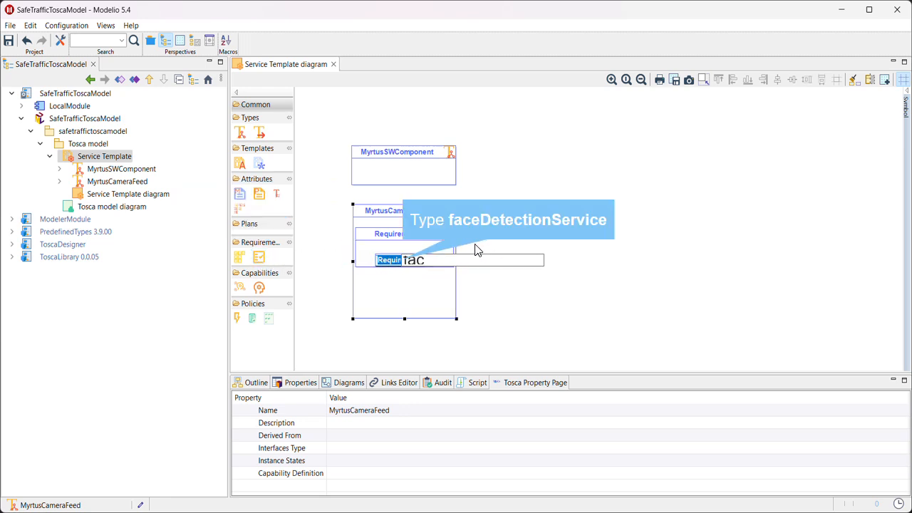
type("eDete")
type("ctionService")
key("Return")
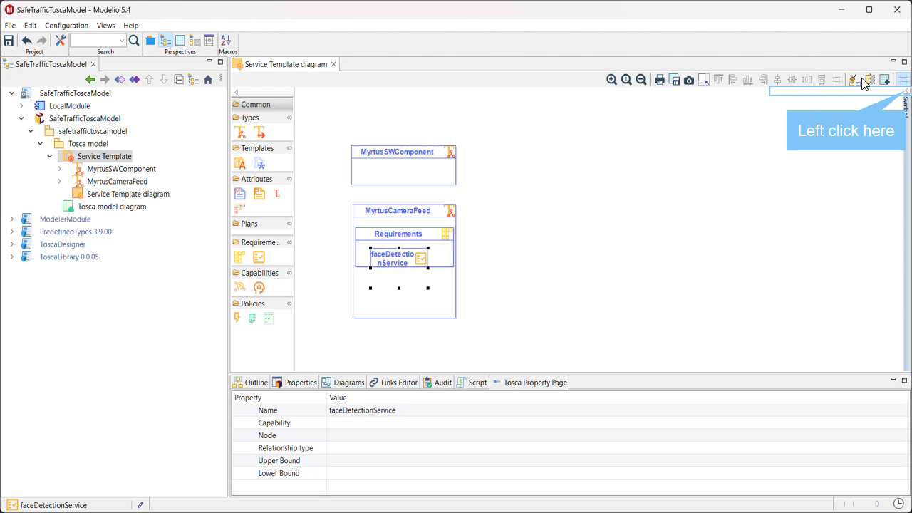
- Set the inner elements display mode of MyrtusCameraFeed's Requirements container to List
left_click(905, 93)
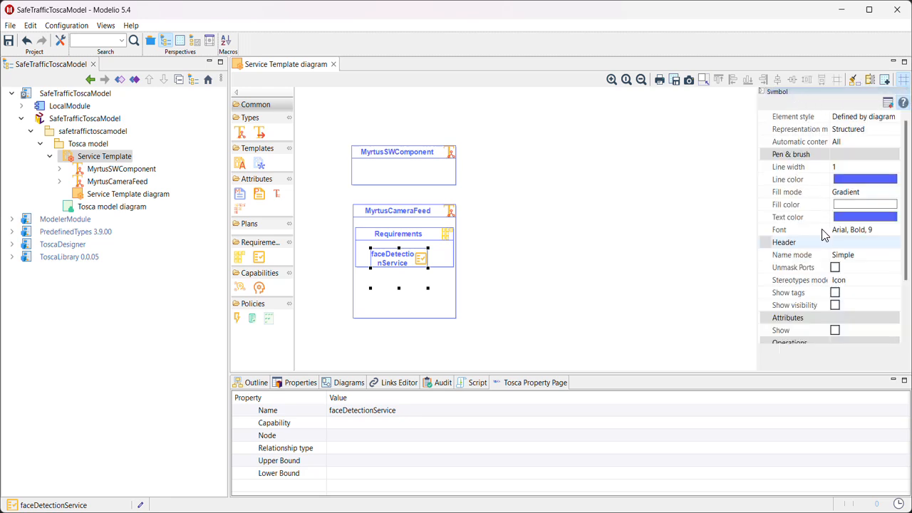
scroll(819, 251, "down", 2)
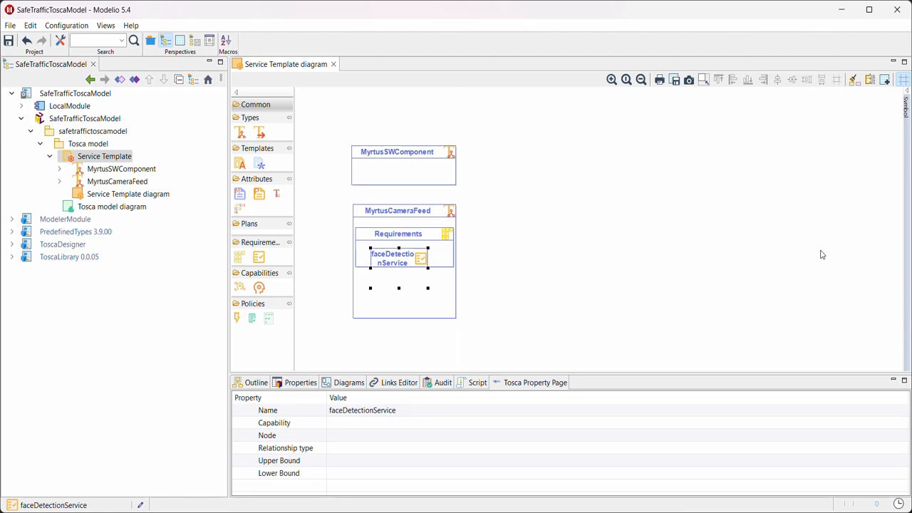
left_click(436, 237)
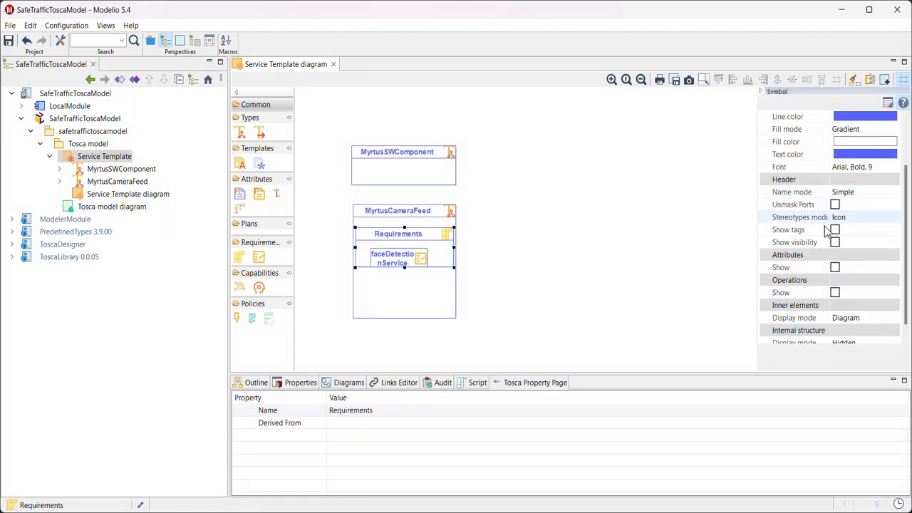
scroll(826, 231, "down", 1)
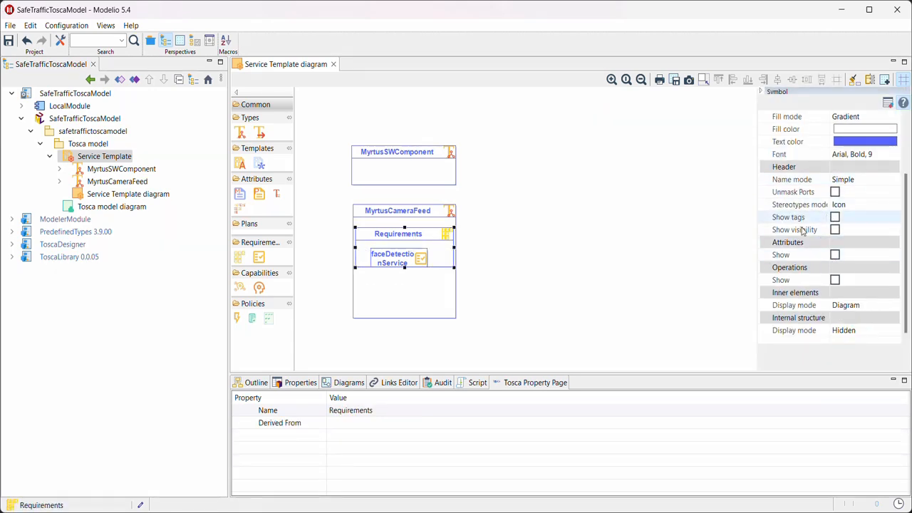
left_click(859, 305)
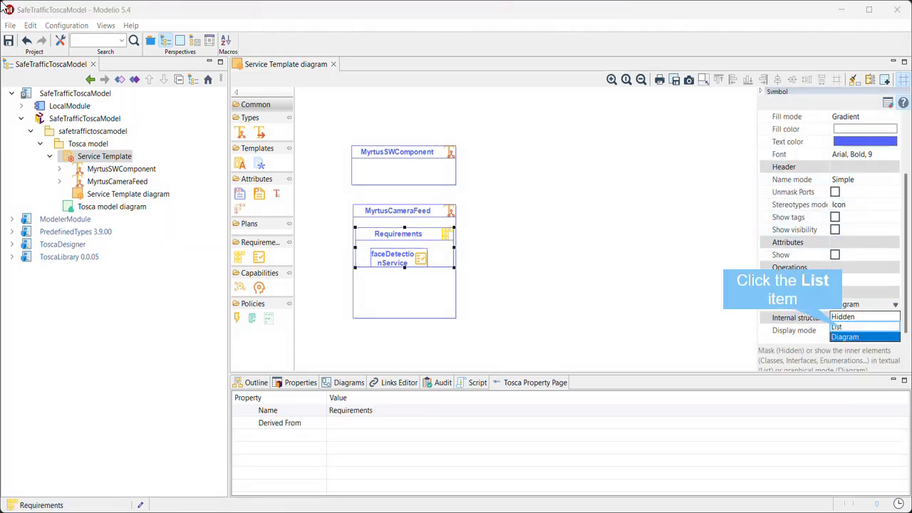
left_click(844, 327)
- Set the stereotypes mode of the Requirements container's inner elements to Icon
left_click(418, 252)
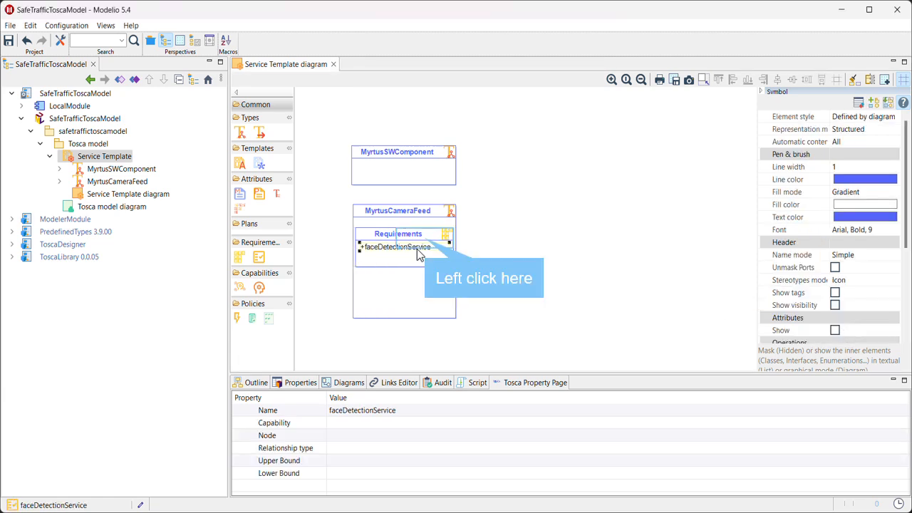
left_click(418, 255)
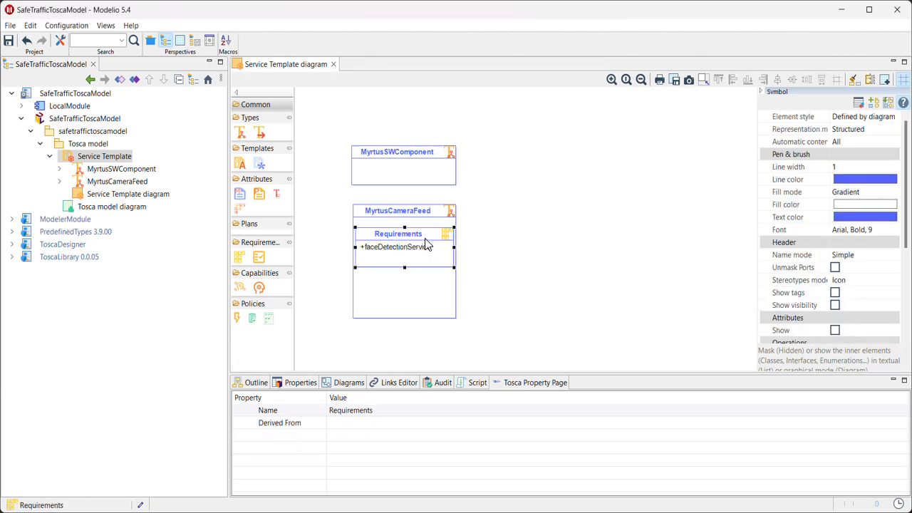
scroll(870, 285, "down", 3)
double_click(871, 268)
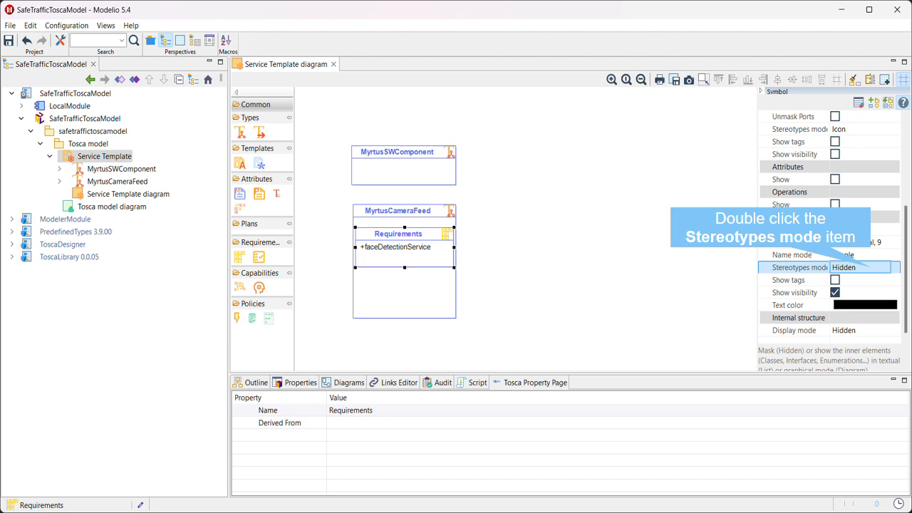
double_click(870, 268)
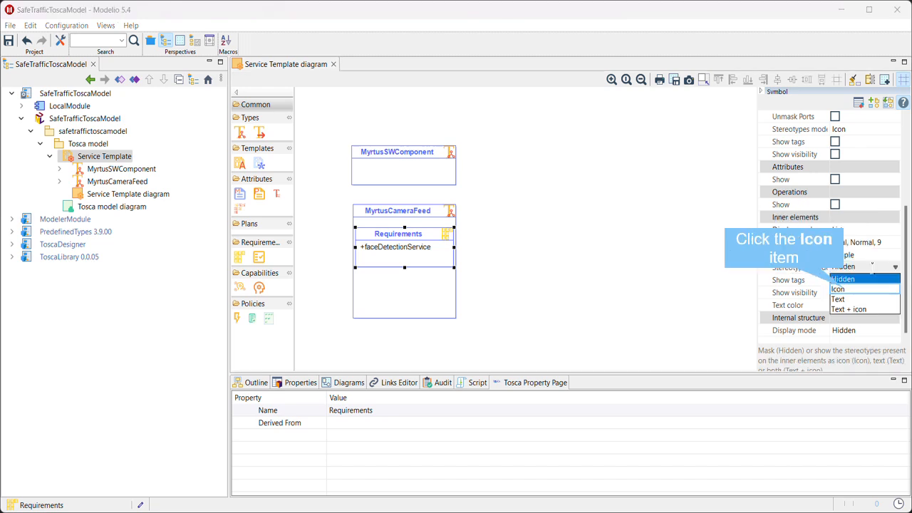
left_click(847, 296)
left_click(507, 286)
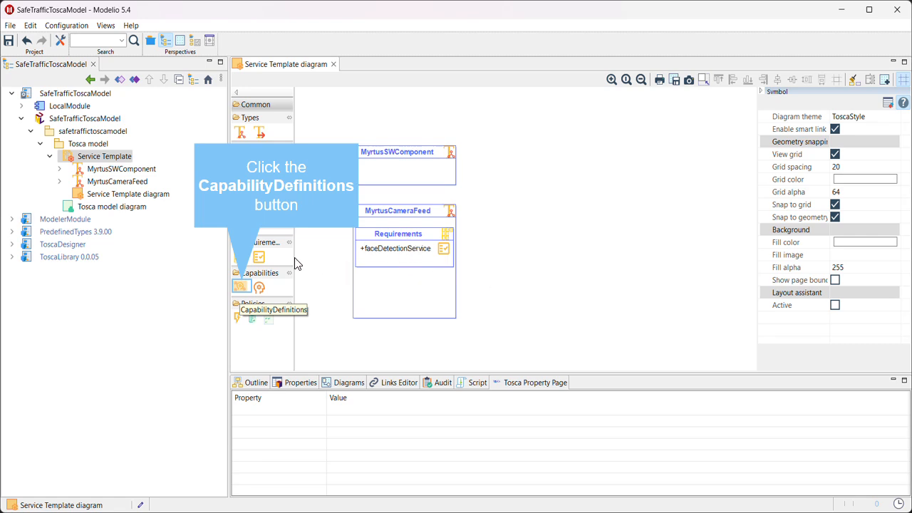
- Add a CapabilityDefinitions container inside MyrtusCameraFeed directly beneath Requirements and widen it to the same width
left_click(240, 287)
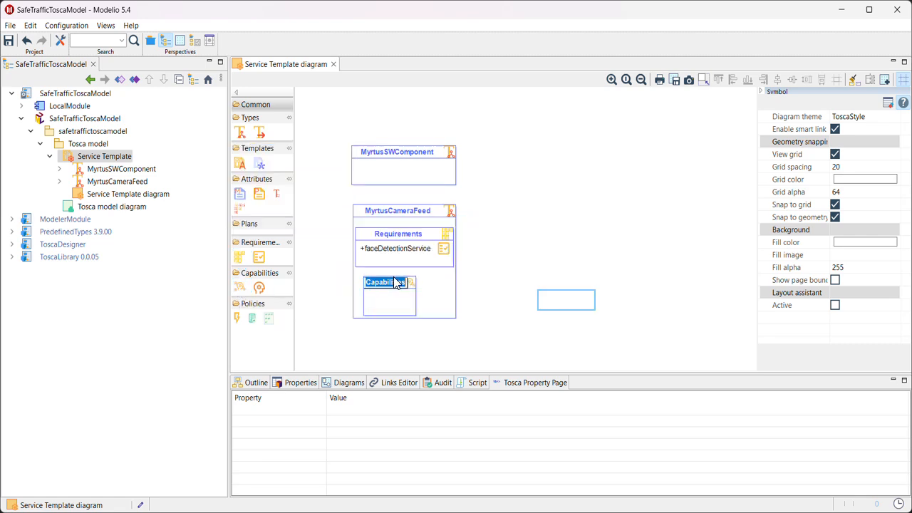
left_click(569, 299)
left_click(362, 280)
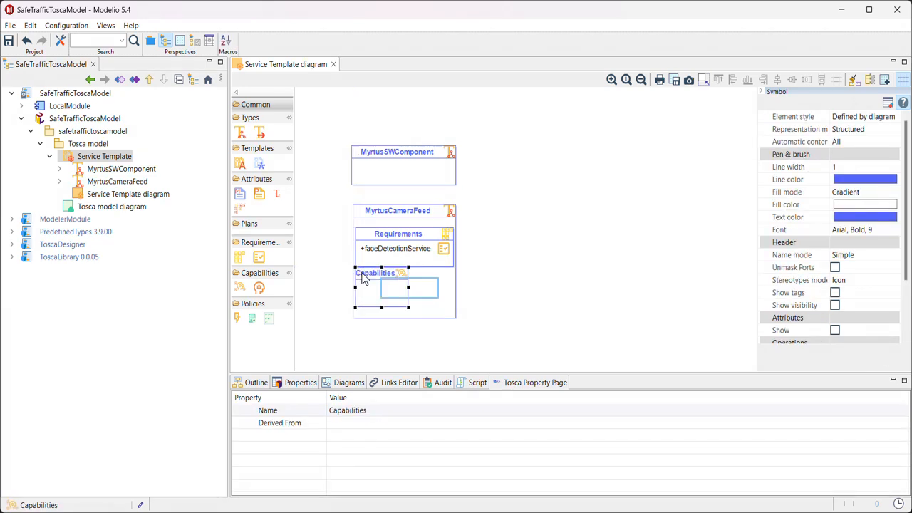
left_click_drag(410, 287, 453, 289)
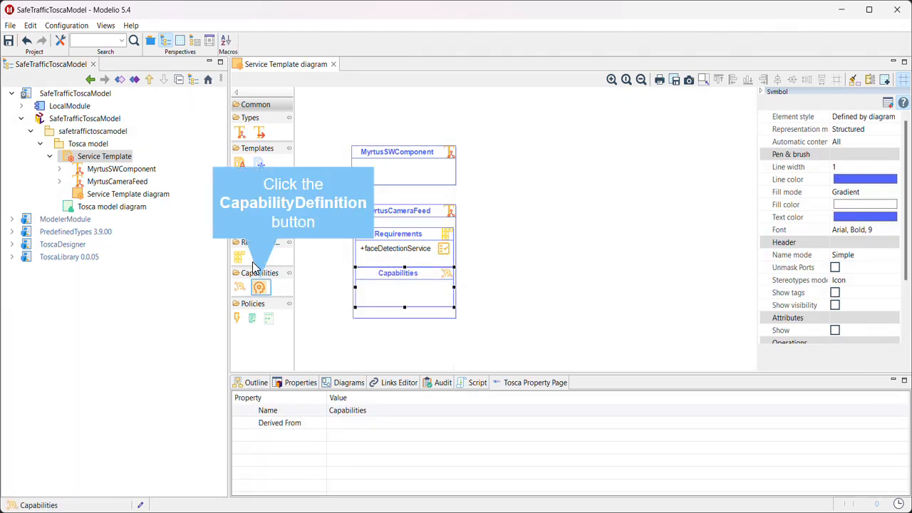
- Add a CapabilityDefinition named WebService inside MyrtusCameraFeed's Capabilities container
left_click(258, 288)
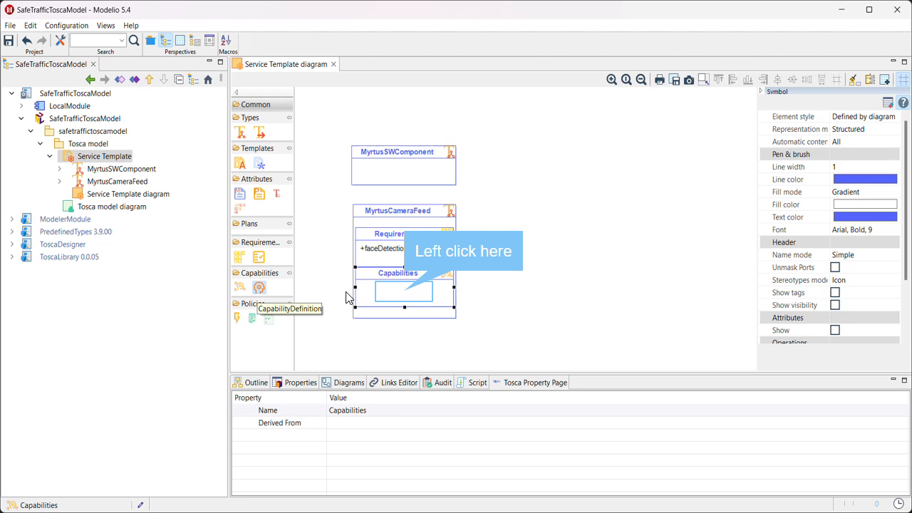
left_click(409, 298)
type("WebService")
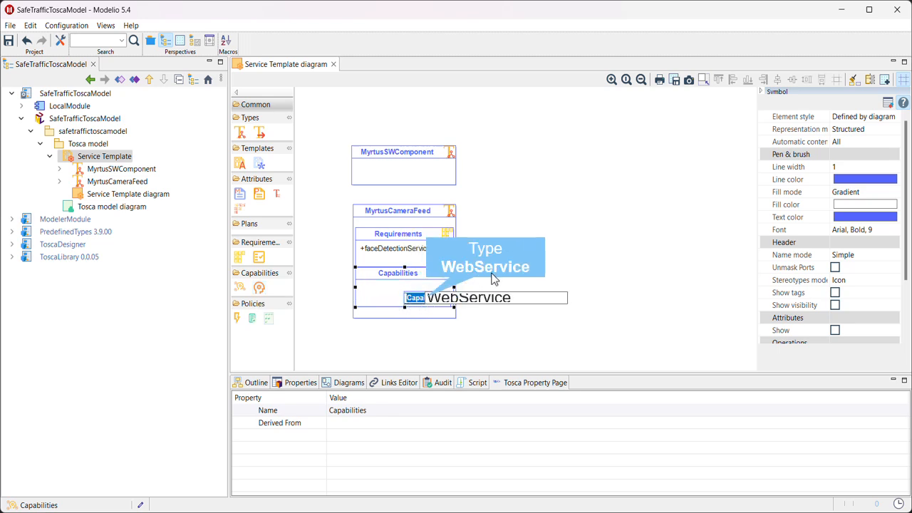
key("Return")
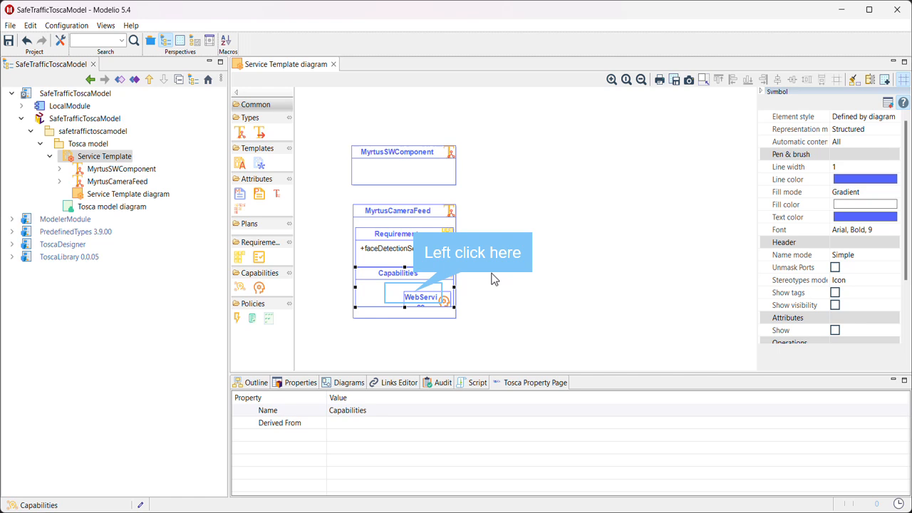
left_click(419, 298)
- Clone the graphic options of the Requirements container onto the Capabilities container
left_click(392, 235)
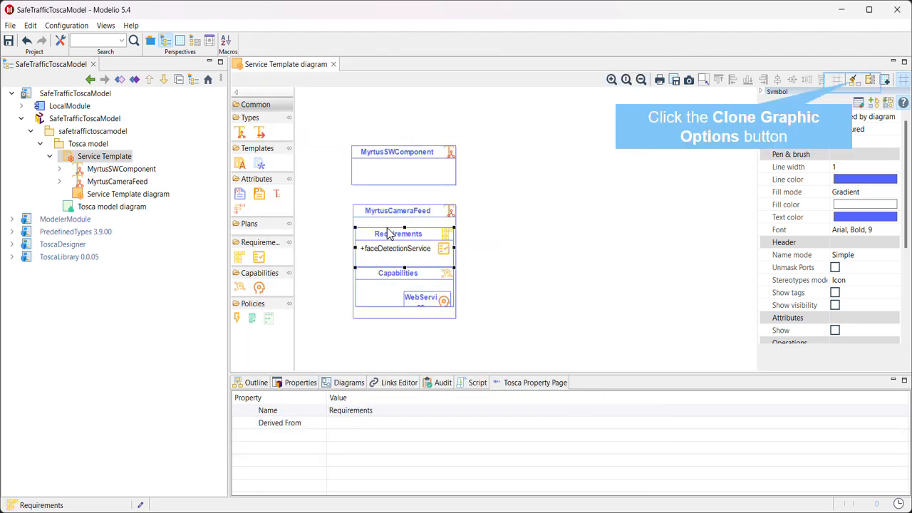
left_click(853, 81)
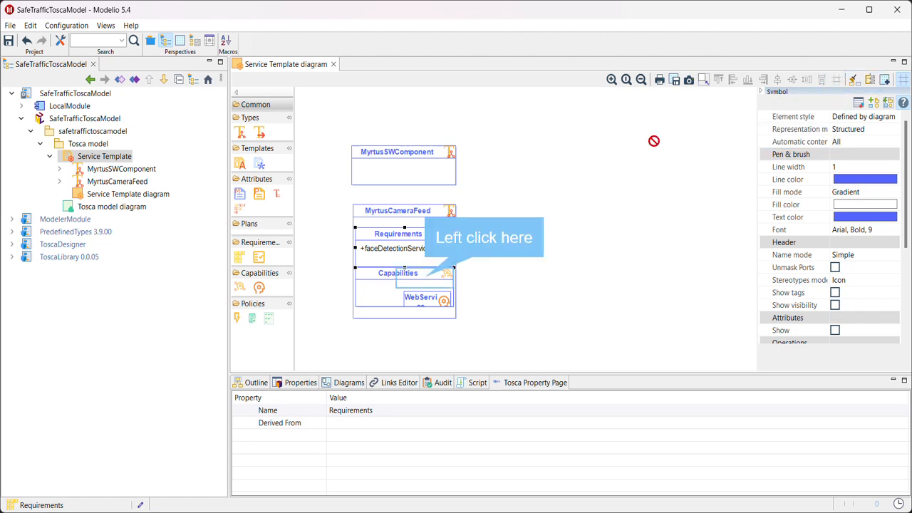
left_click(430, 285)
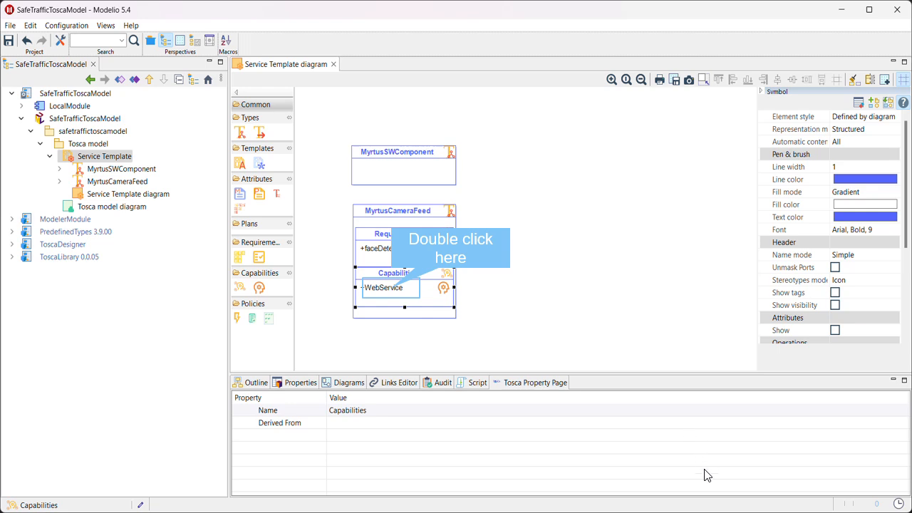
- Set the capability type of WebService to Endpoint (from 'capabilities')
double_click(392, 293)
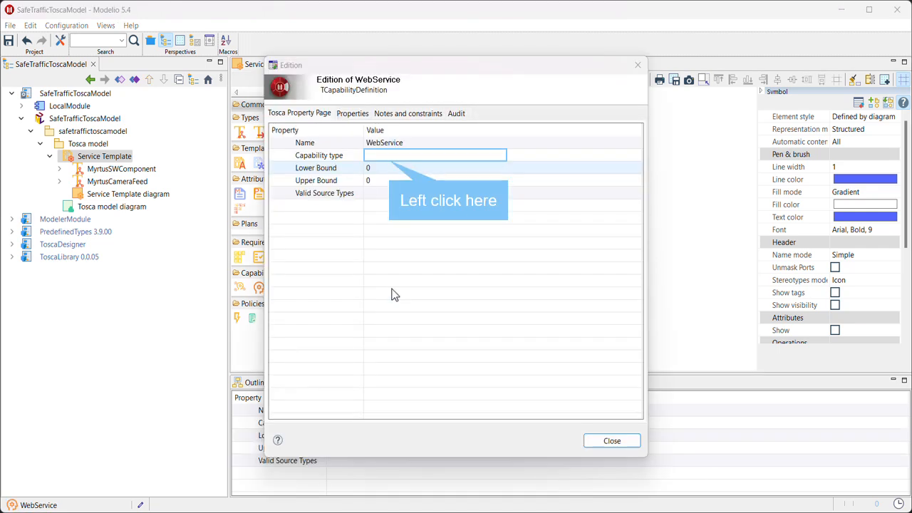
left_click(389, 157)
key("ctrl+space")
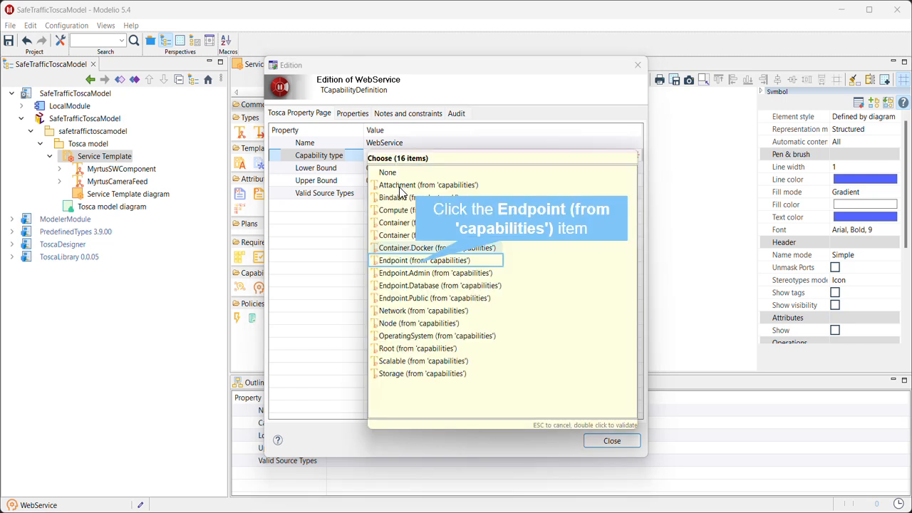
left_click(417, 261)
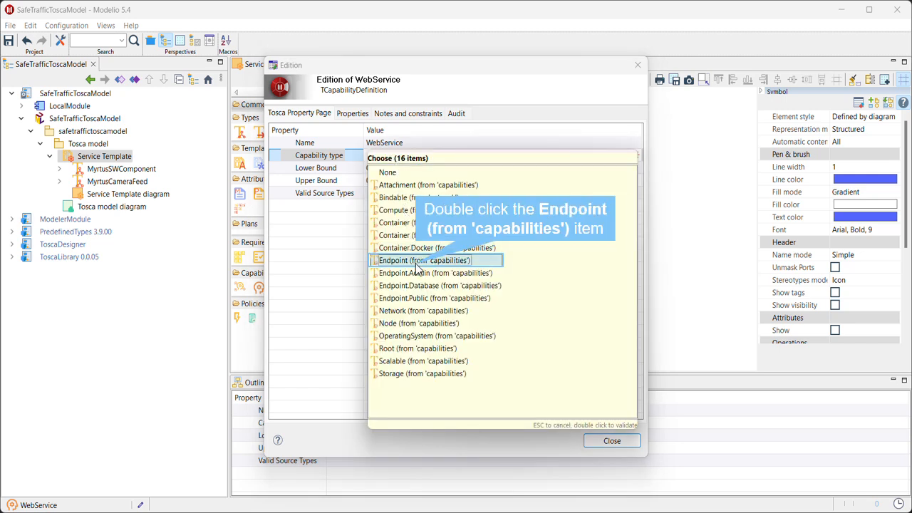
double_click(419, 264)
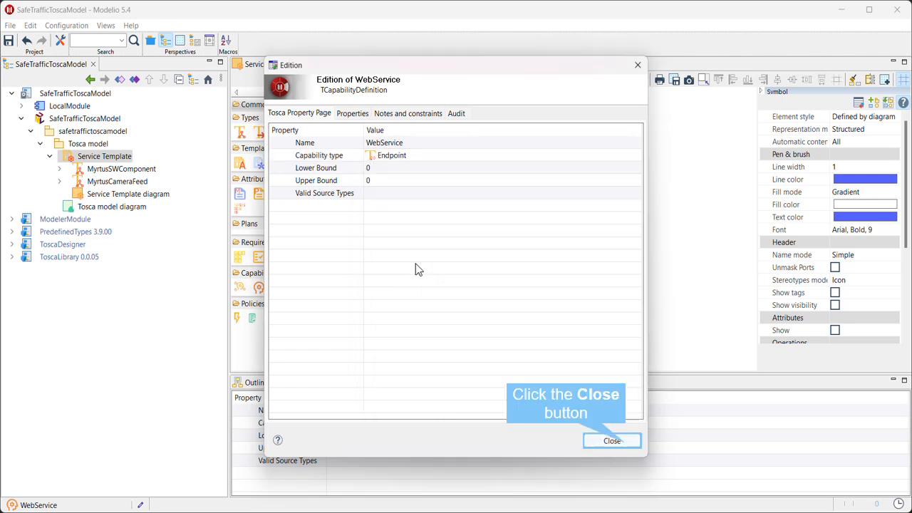
left_click(627, 446)
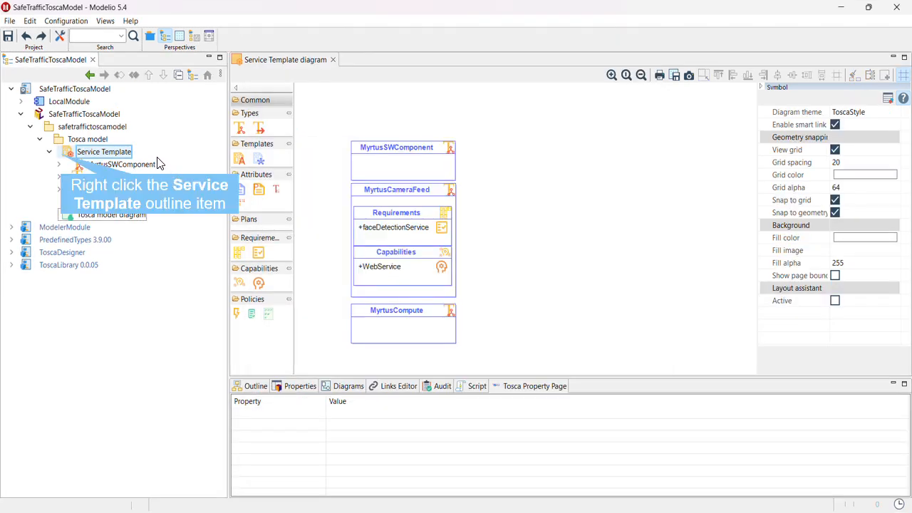
- Create a Topology Template Diagram for Service Template and place a NodeTemplate named RedLightDetectionNode in it
right_click(122, 156)
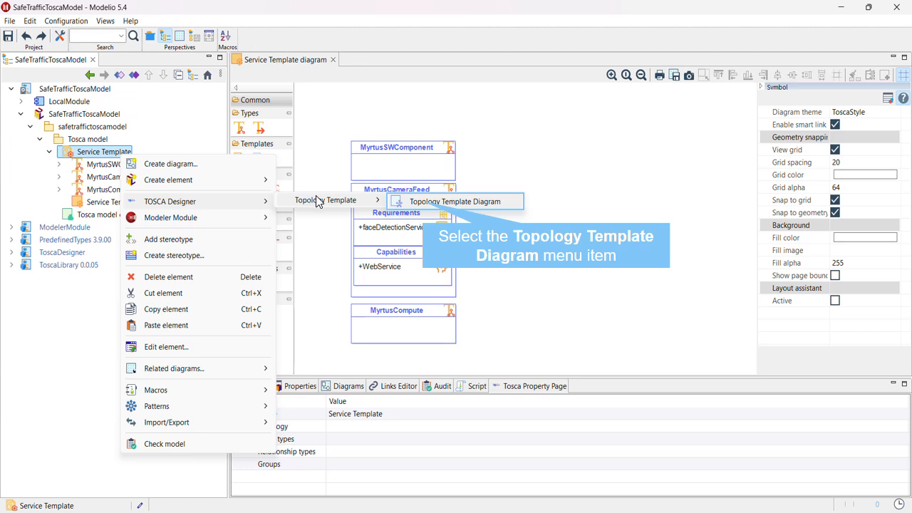
left_click(422, 200)
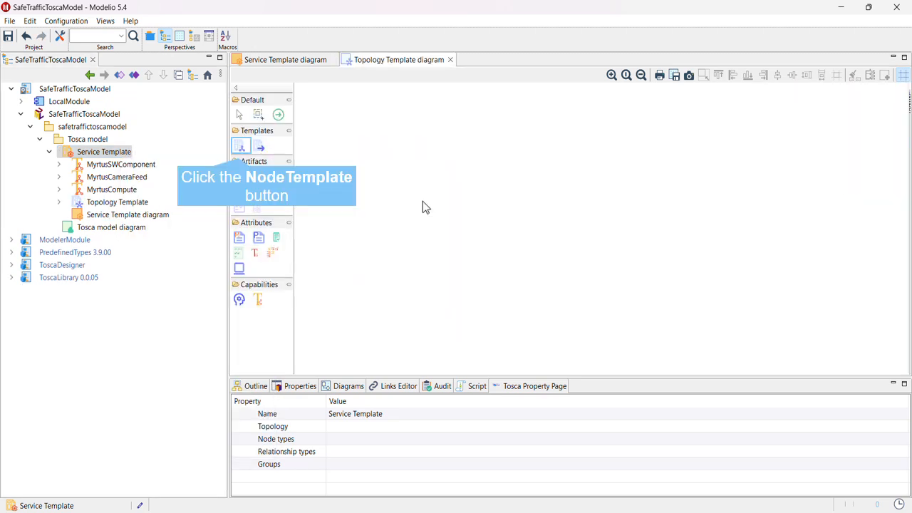
left_click(239, 146)
left_click(239, 147)
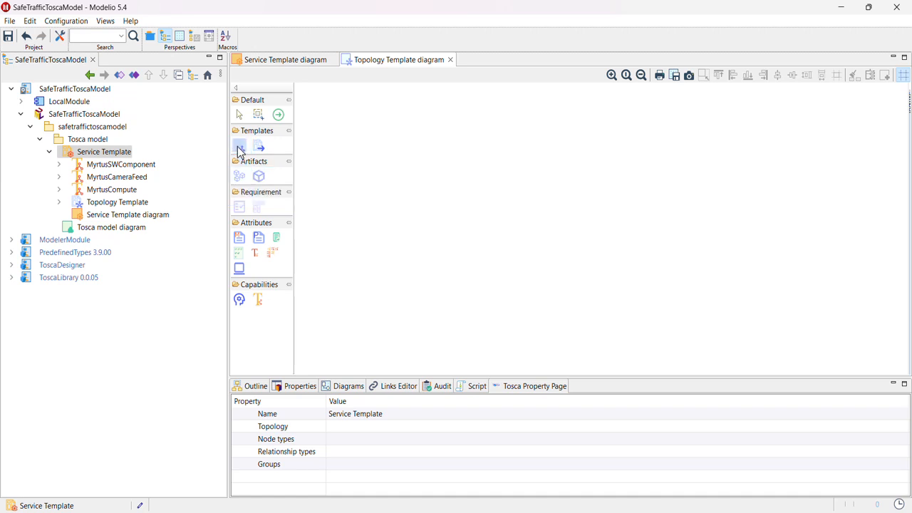
left_click(376, 144)
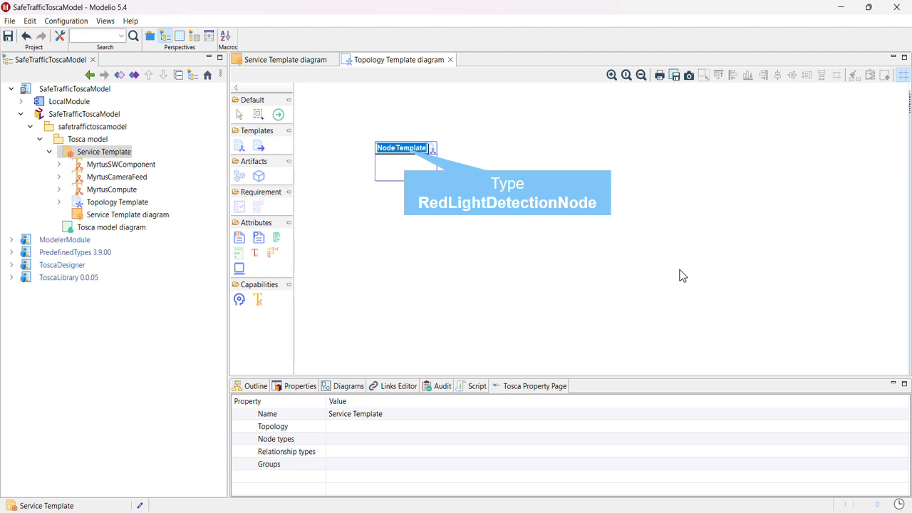
type("RedLightDetectionNode")
key("Return")
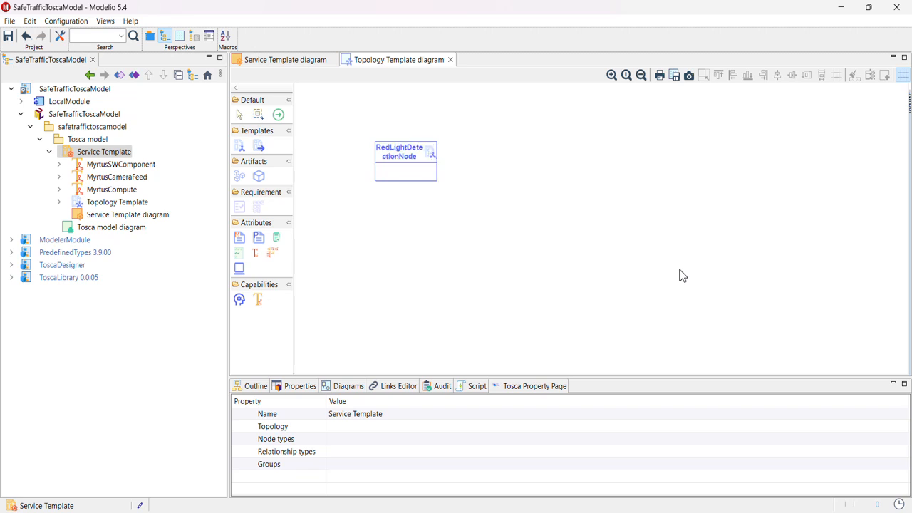
- Widen RedLightDetectionNode so its name fits on one line and set its node type to MyrtusSWComponent
left_click(432, 159)
left_click_drag(435, 161, 475, 162)
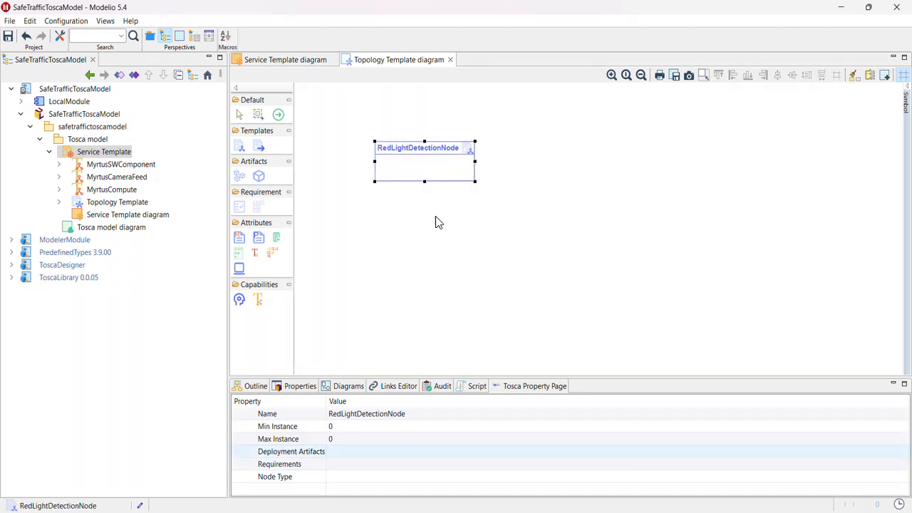
left_click(364, 476)
key("ctrl+space")
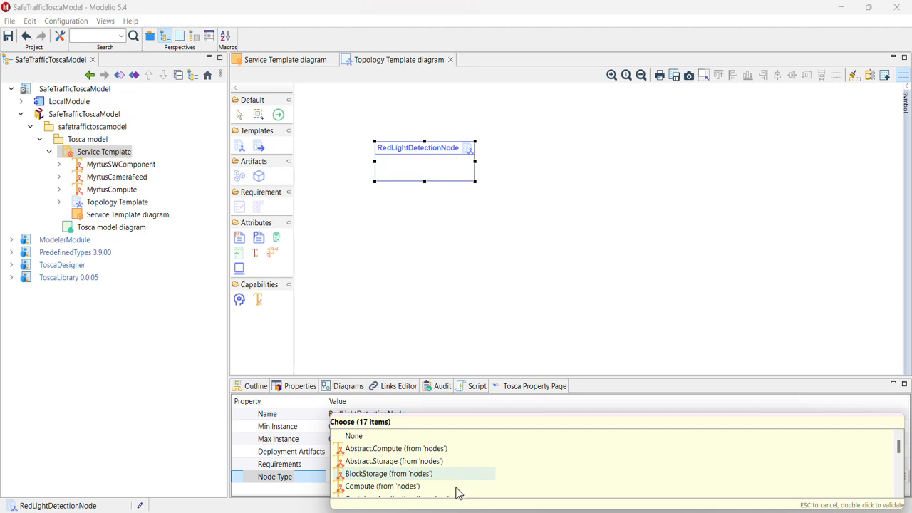
scroll(458, 483, "down", 3)
double_click(399, 487)
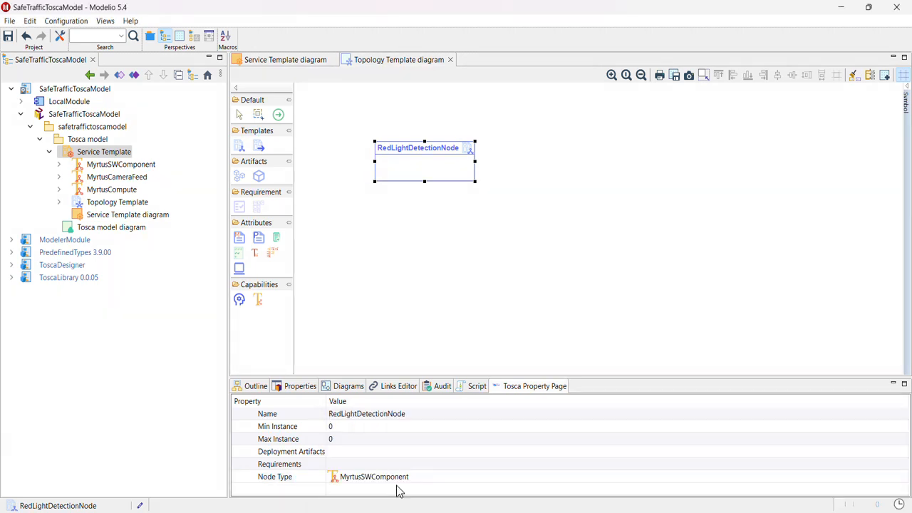
left_click(420, 218)
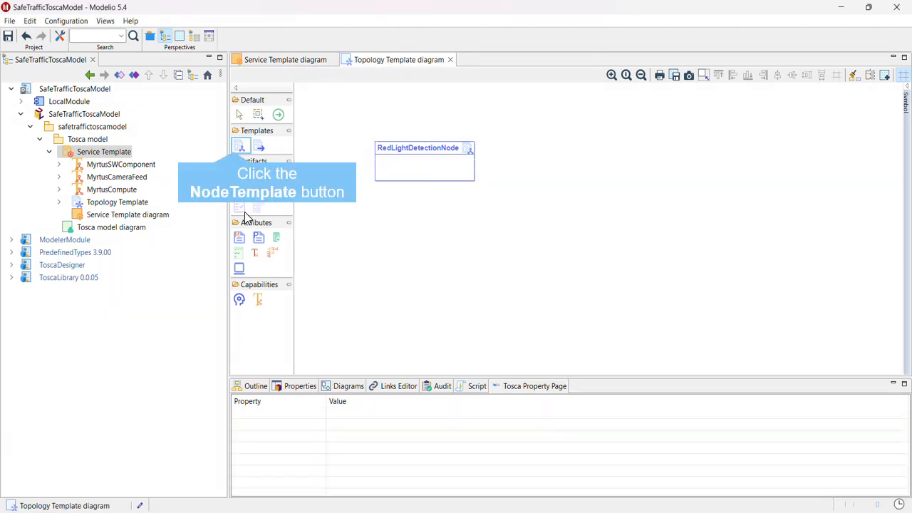
- Add a NodeTemplate named SensorTracker to the right of RedLightDetectionNode and widen it so its name fits on one line
left_click(240, 146)
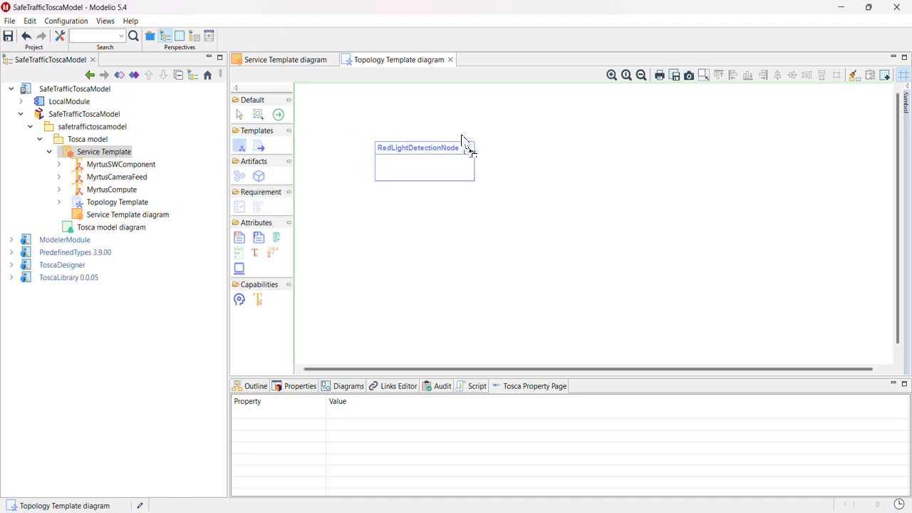
left_click(523, 147)
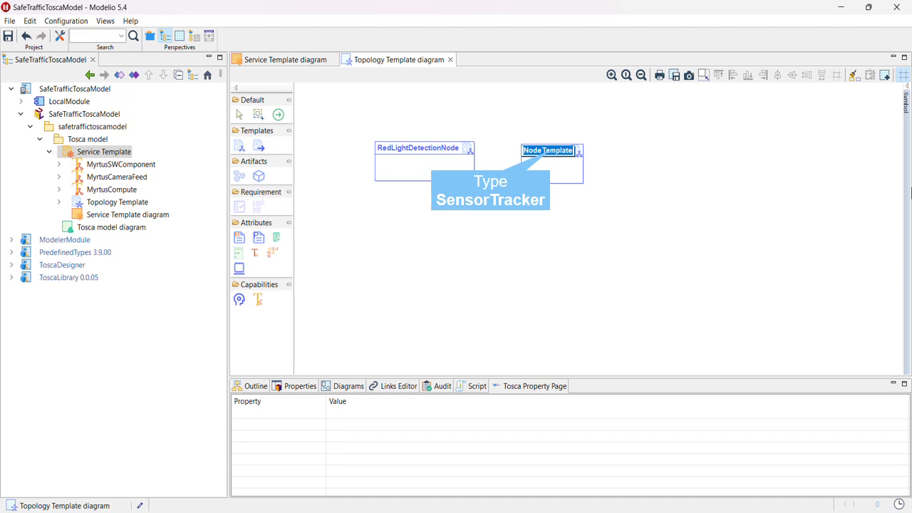
type("SensorTracker")
key("Return")
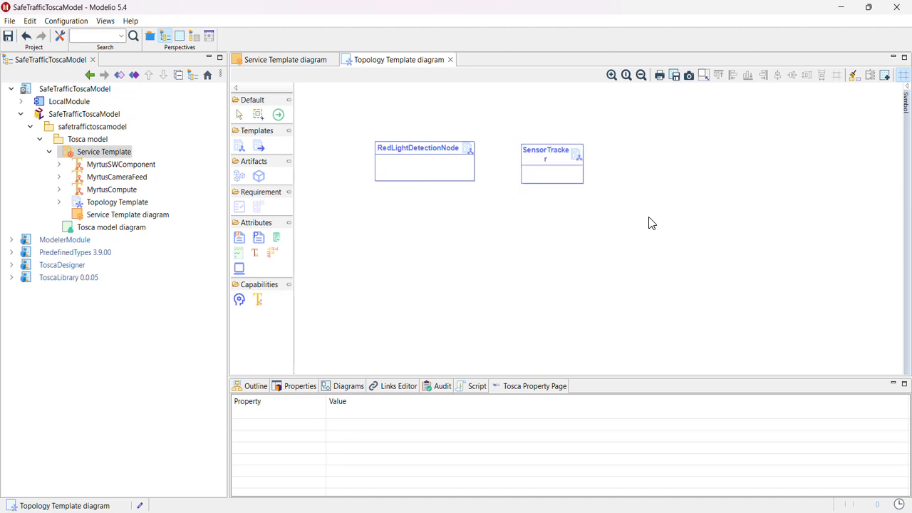
left_click(580, 163)
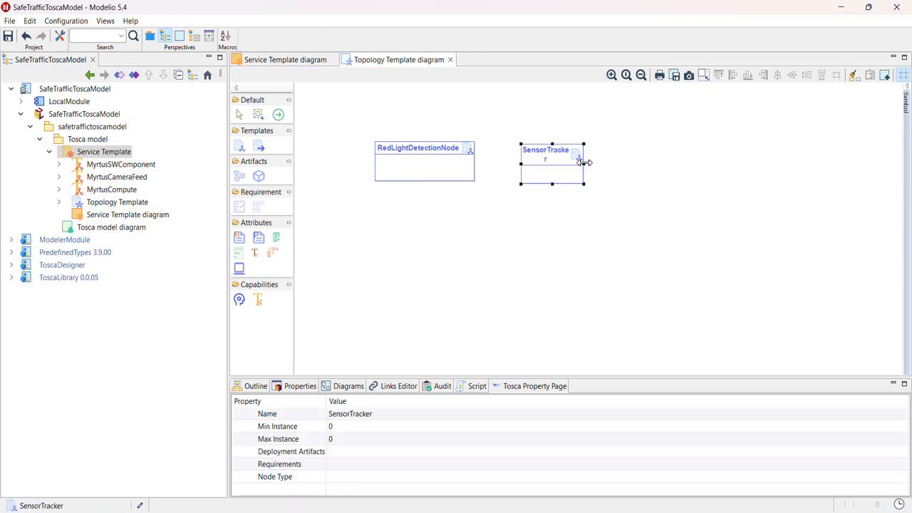
left_click_drag(585, 163, 606, 165)
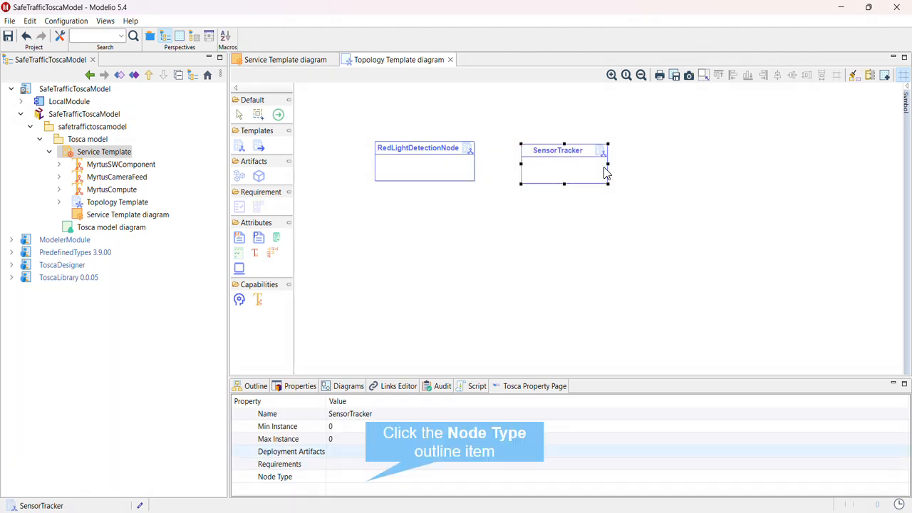
- Set the node type of SensorTracker to MyrtusSWComponent (from 'Service Template')
left_click(367, 479)
type("Myr")
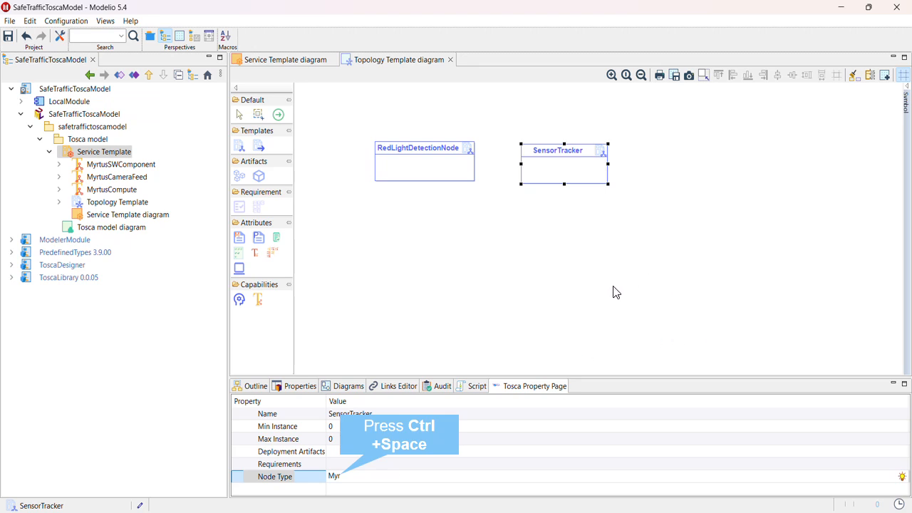
key("ctrl+space")
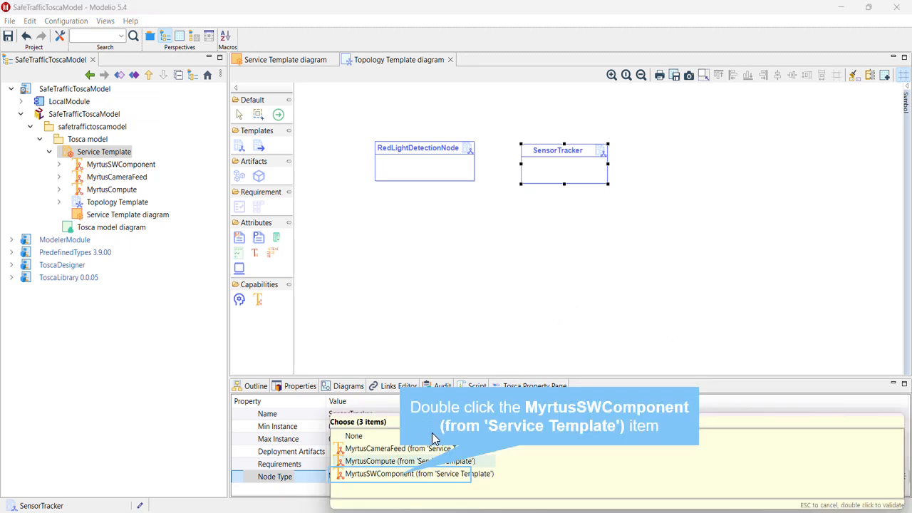
double_click(401, 476)
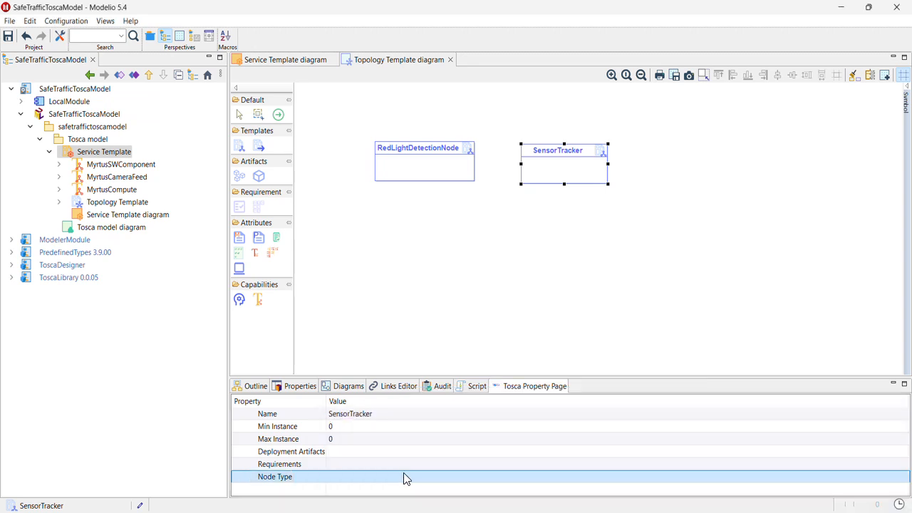
left_click(544, 315)
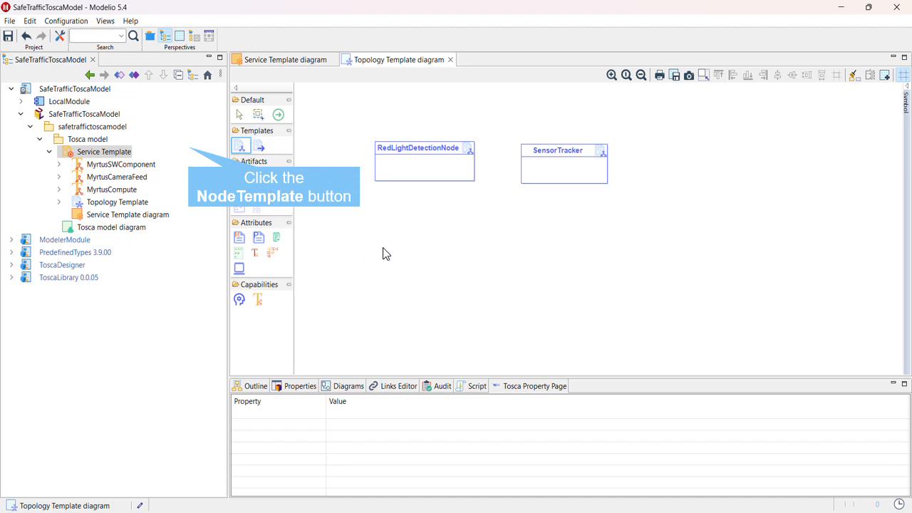
- Add a NodeTemplate named Camera below and between RedLightDetectionNode and SensorTracker
left_click(241, 147)
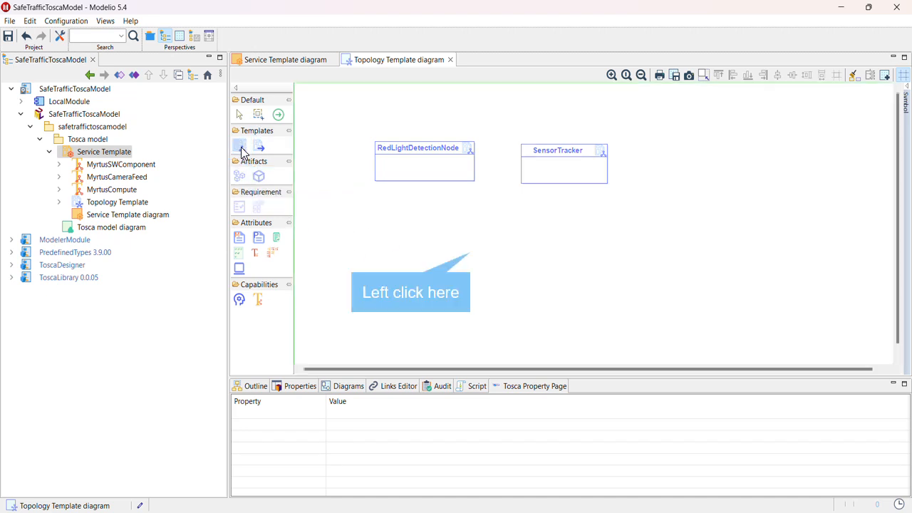
left_click(470, 252)
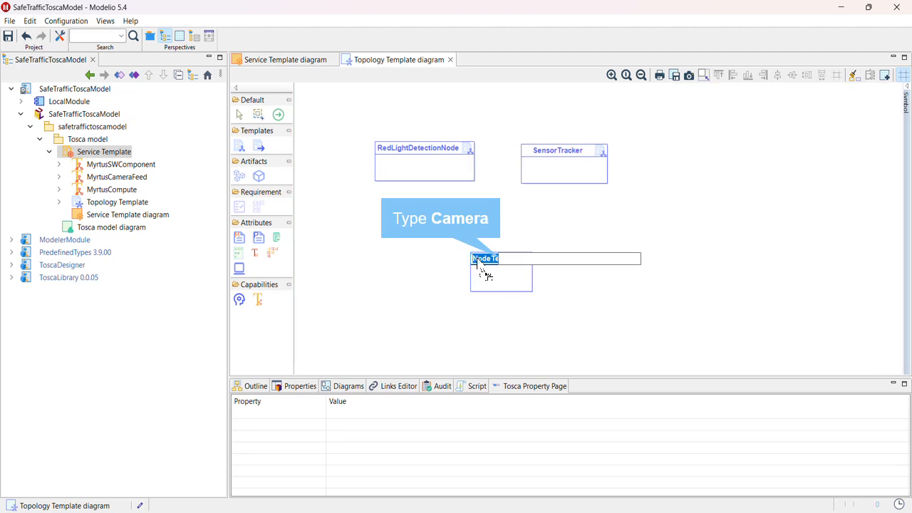
type("Camera")
key("Return")
- Set the node type of Camera to Compute (from 'nodes')
left_click(507, 265)
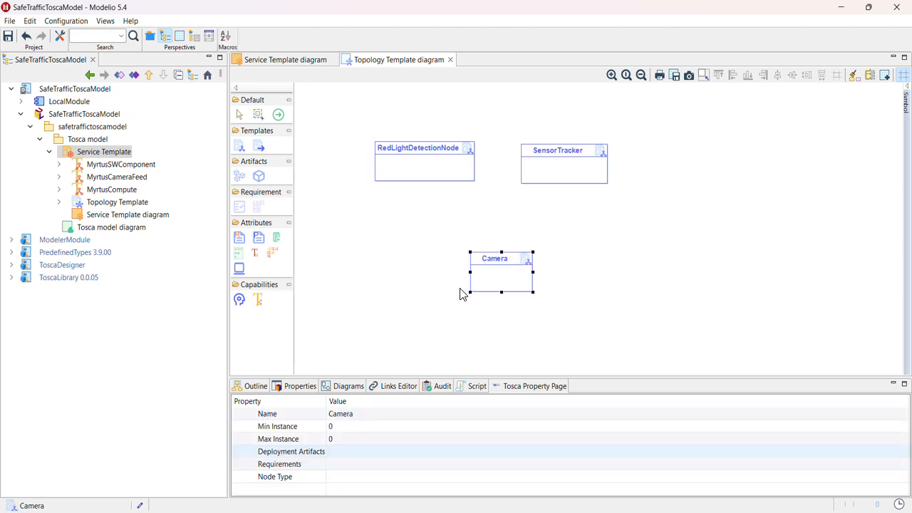
left_click(349, 477)
key("ctrl+space")
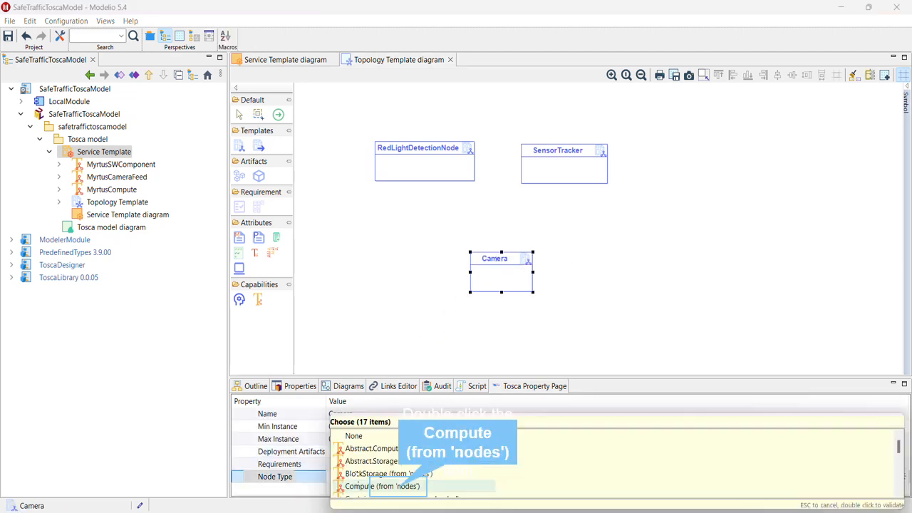
double_click(400, 488)
left_click(511, 325)
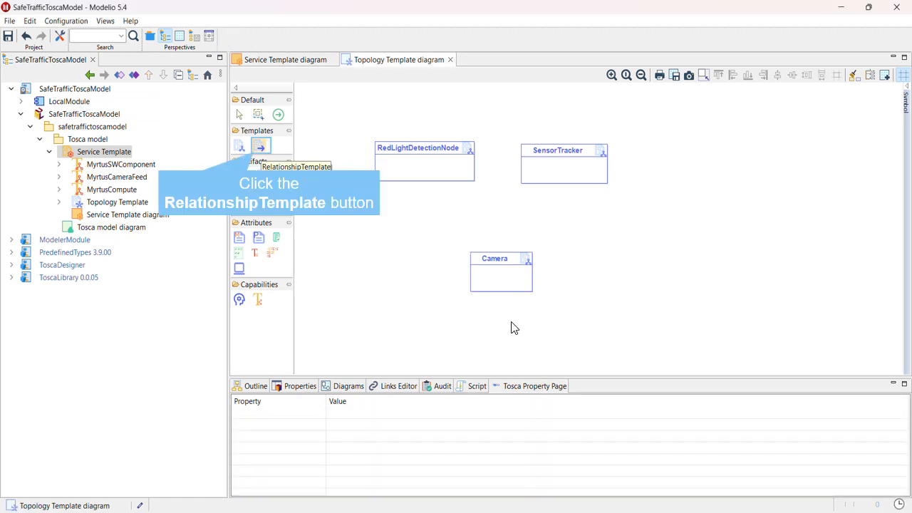
- Draw a RelationshipTemplate from RedLightDetectionNode to Camera
left_click(262, 153)
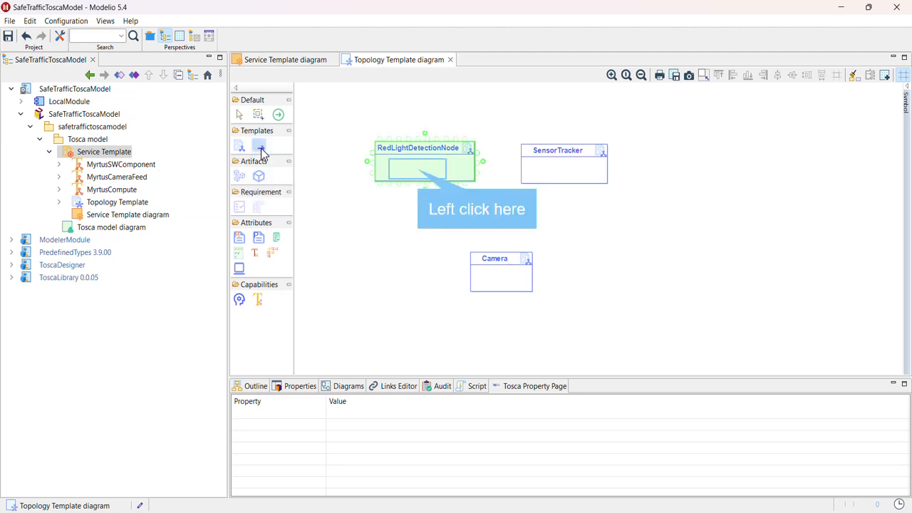
left_click(420, 177)
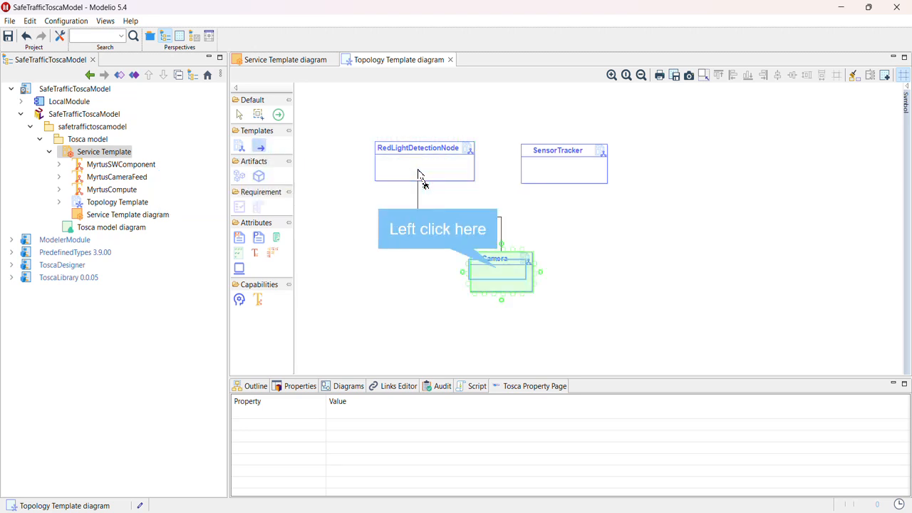
left_click(496, 273)
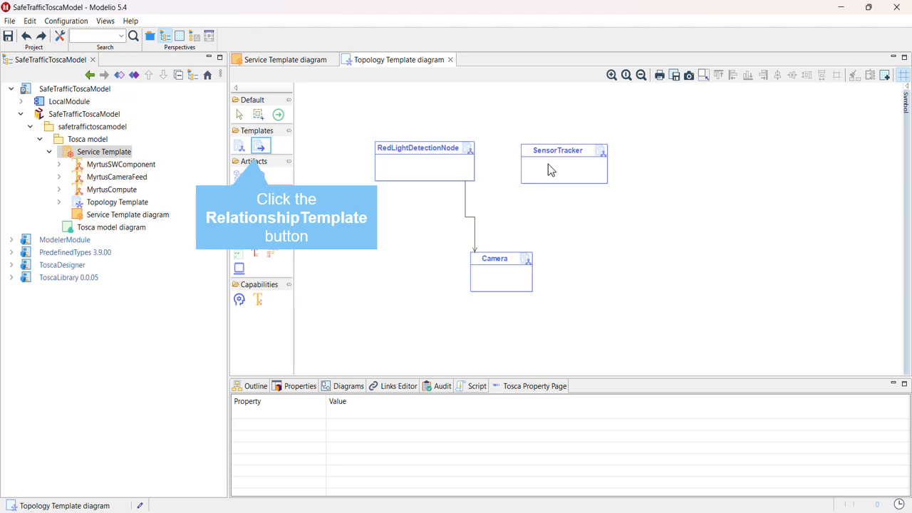
- Draw a RelationshipTemplate from SensorTracker to Camera
left_click(260, 147)
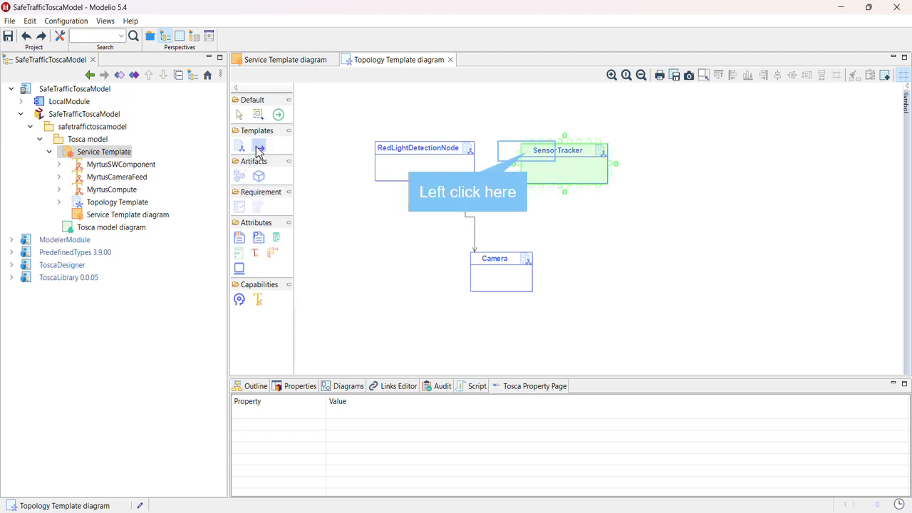
left_click(526, 152)
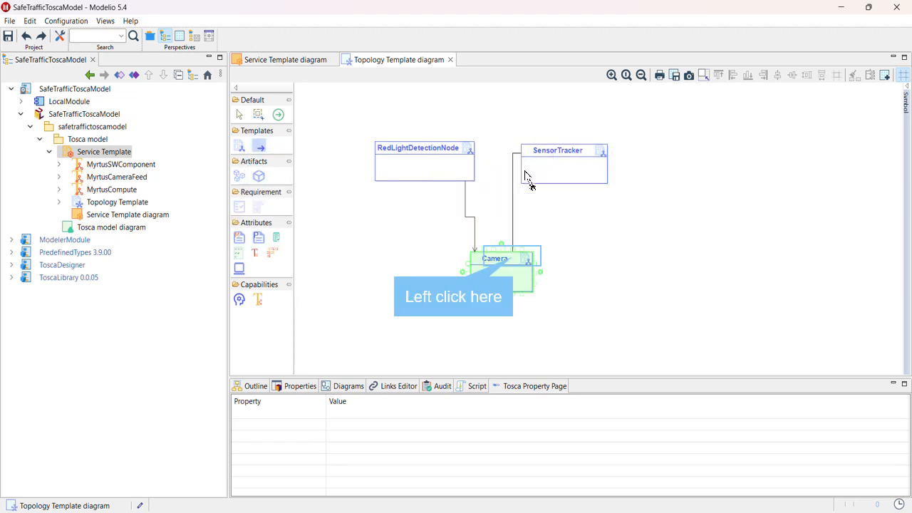
left_click(518, 261)
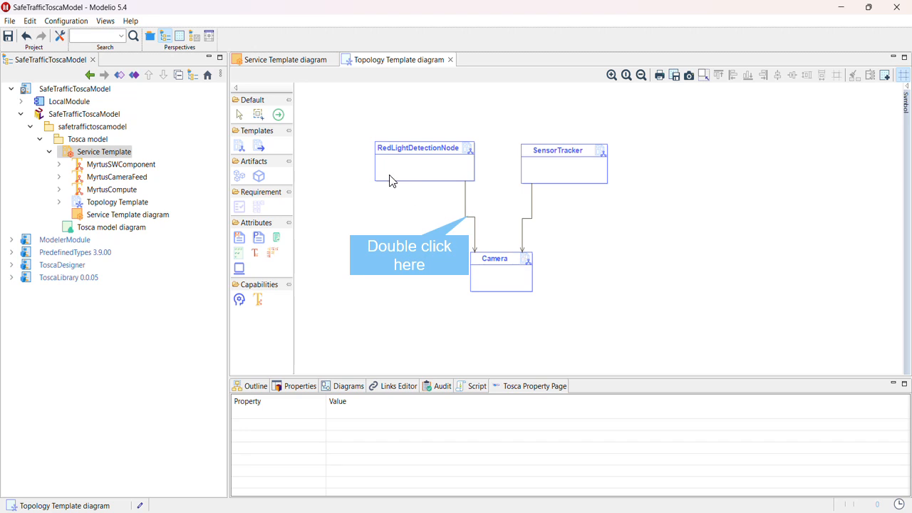
- Set the type of the relationship from RedLightDetectionNode to Camera to hostedOn (from 'relationships') and name it hostedOn
double_click(469, 221)
double_click(469, 222)
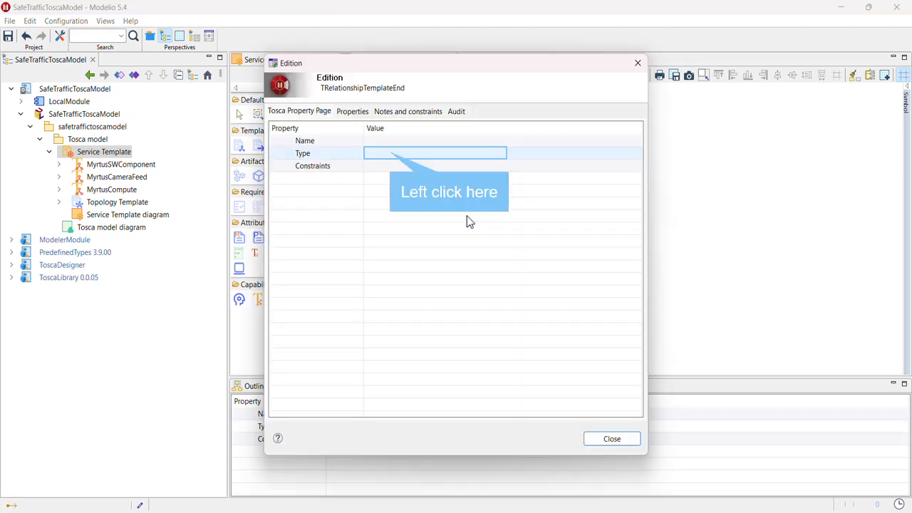
left_click(390, 155)
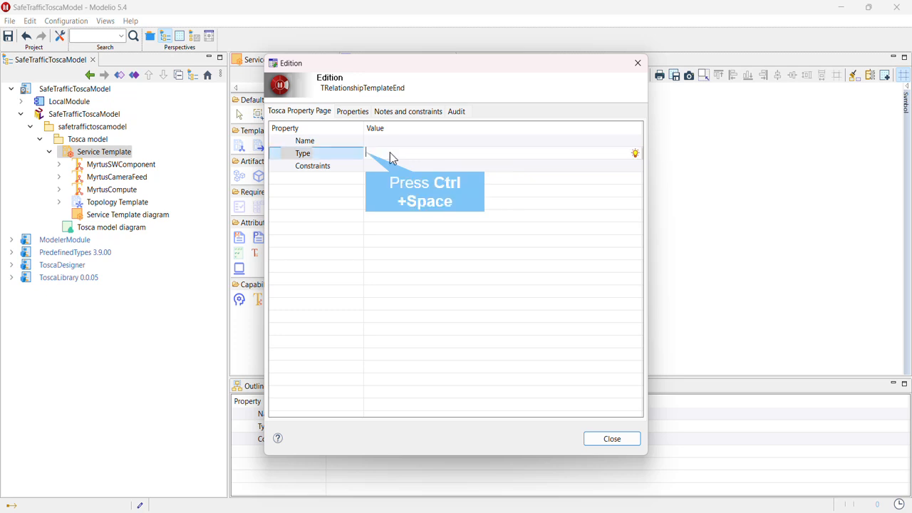
key("ctrl+space")
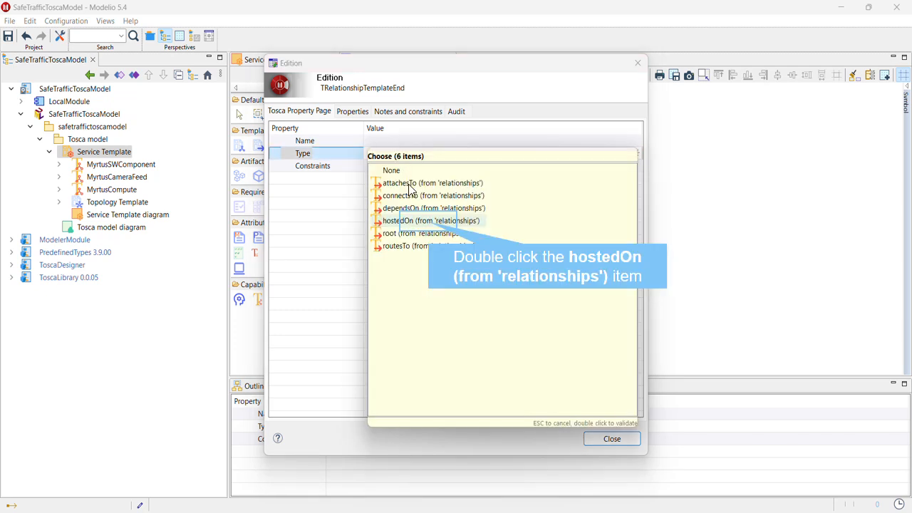
double_click(420, 222)
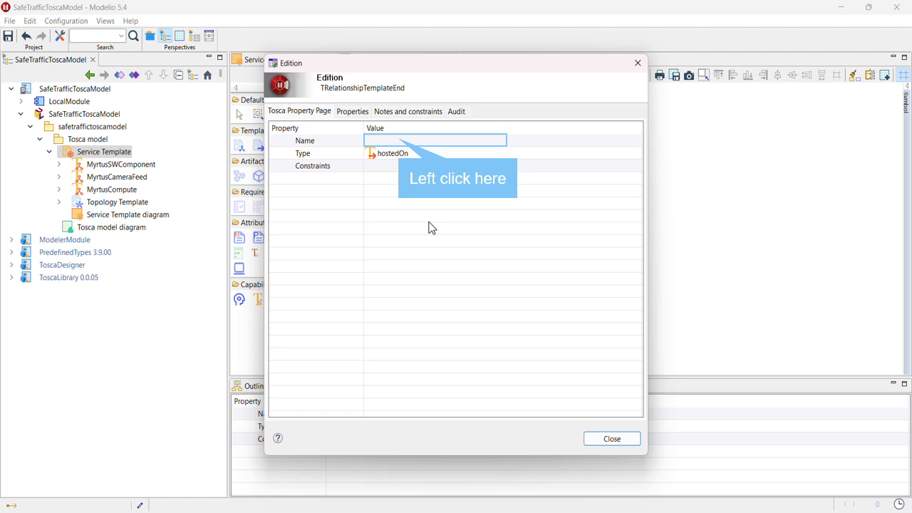
left_click(399, 140)
type("hostedOn")
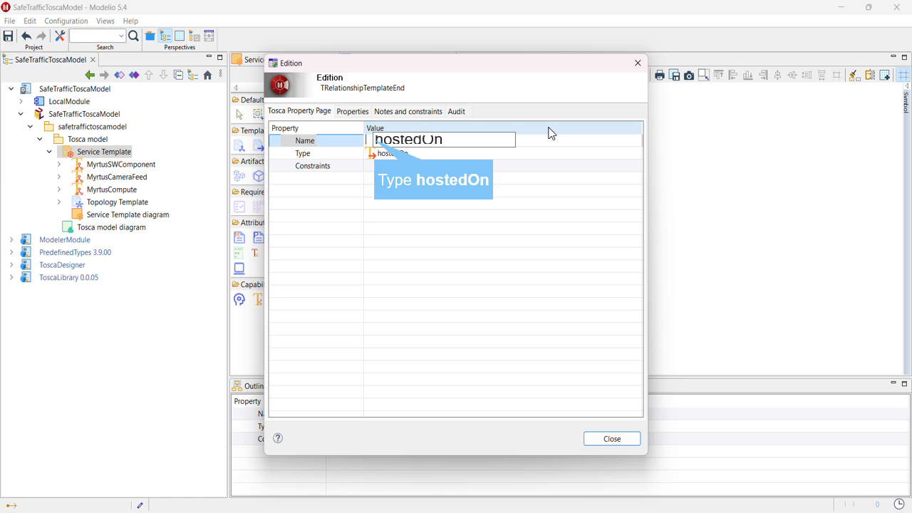
key("Return")
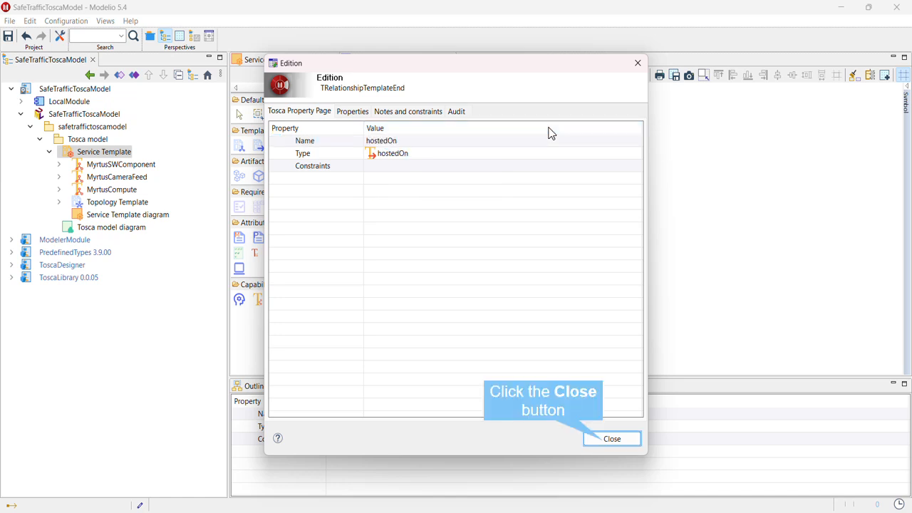
- Name the relationship from SensorTracker to Camera hostedOn and set its type to hostedOn (from 'relationships')
left_click(604, 440)
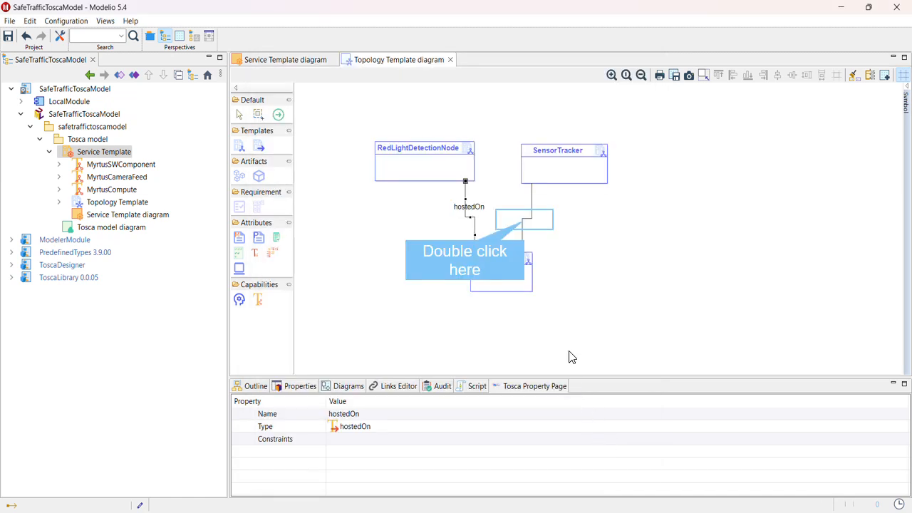
double_click(525, 221)
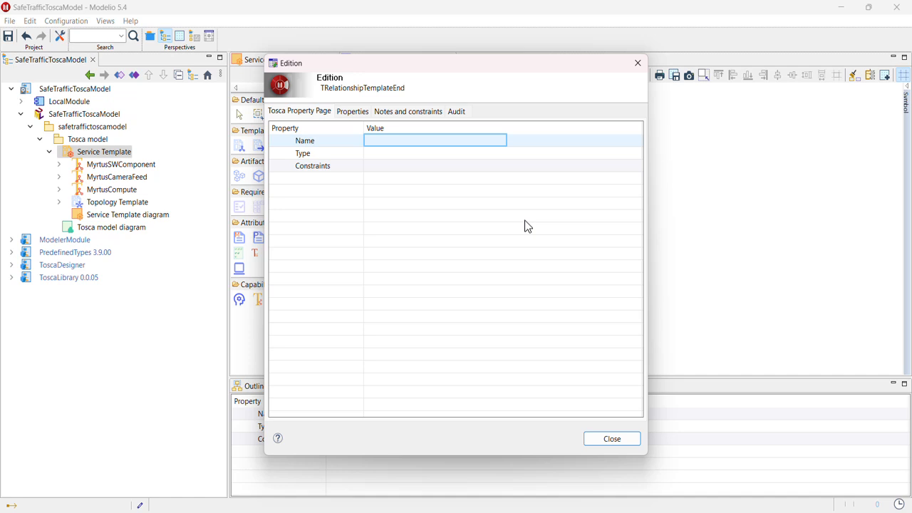
left_click(388, 145)
type("hostedOn")
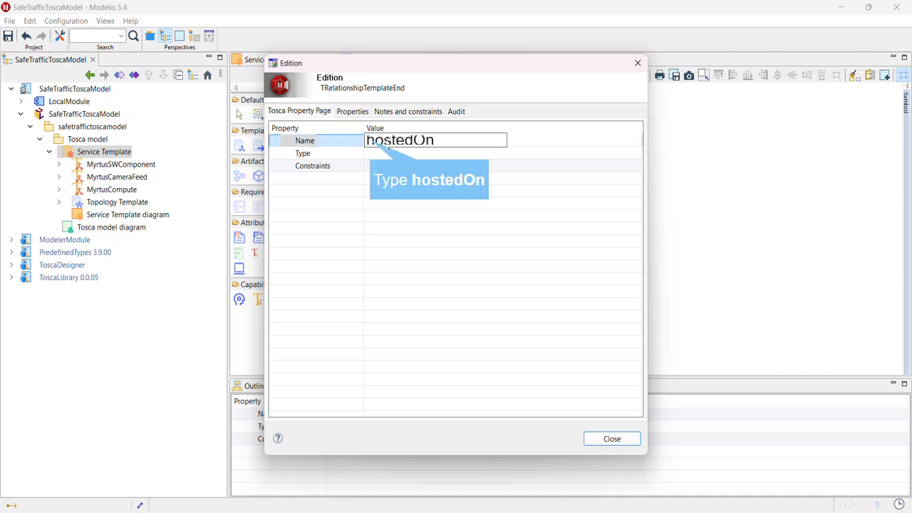
key("Return")
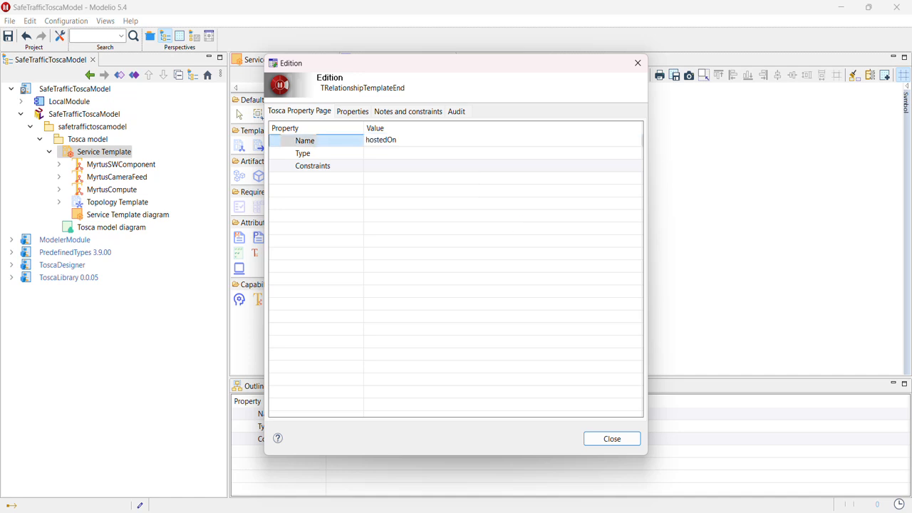
left_click(377, 154)
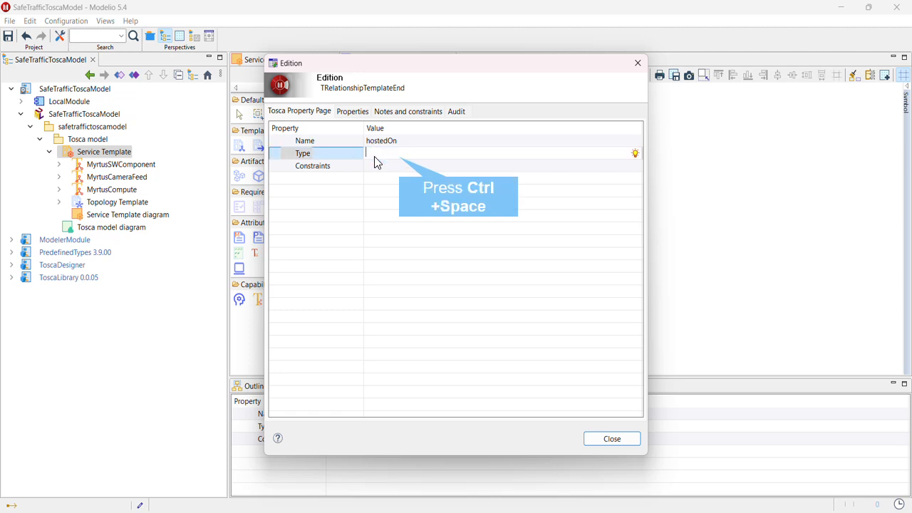
key("ctrl+space")
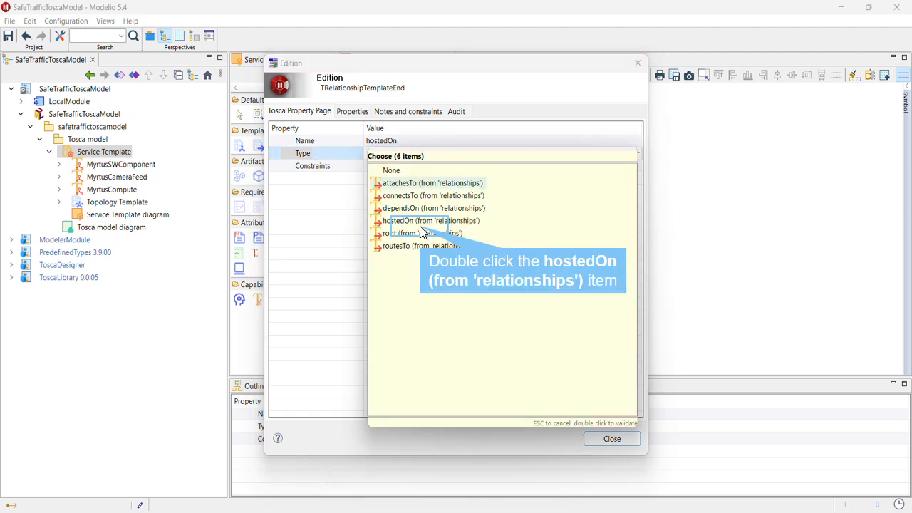
double_click(424, 225)
left_click(629, 437)
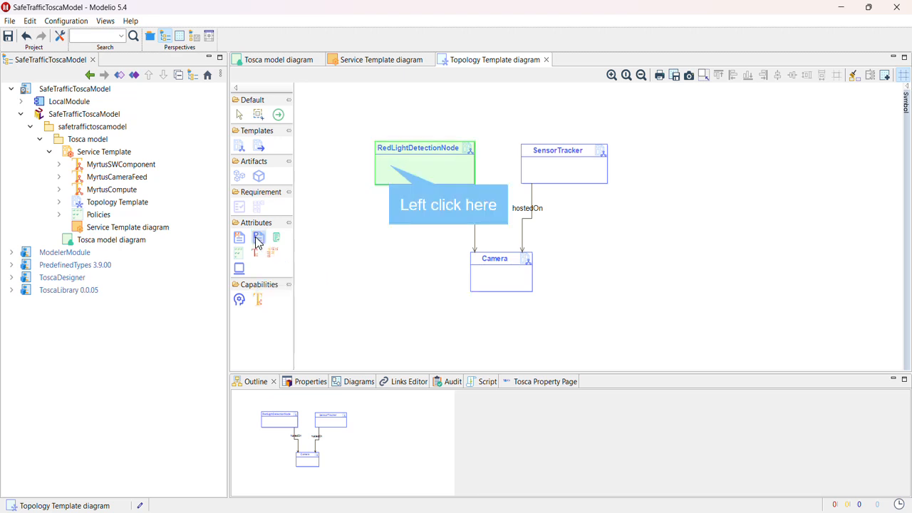
- Add a node template property named dockerImage to RedLightDetectionNode
left_click(390, 171)
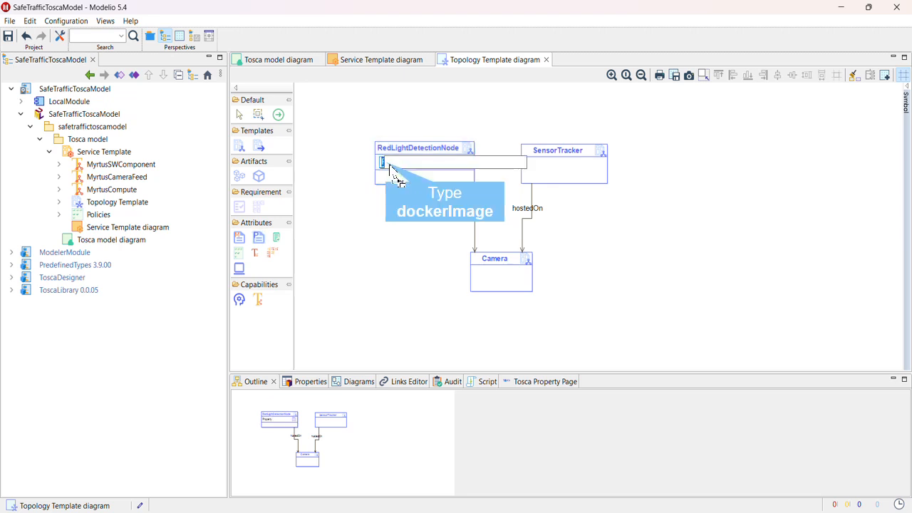
type("dockerImage")
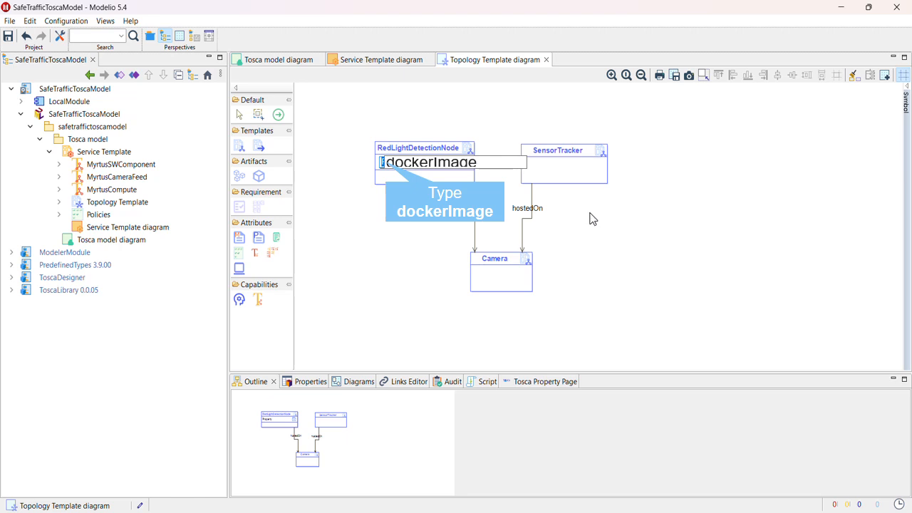
key("Return")
- Set the type of RedLightDetectionNode's dockerImage property to dockerImage : string (from 'MyrtusSWComponent')
double_click(405, 161)
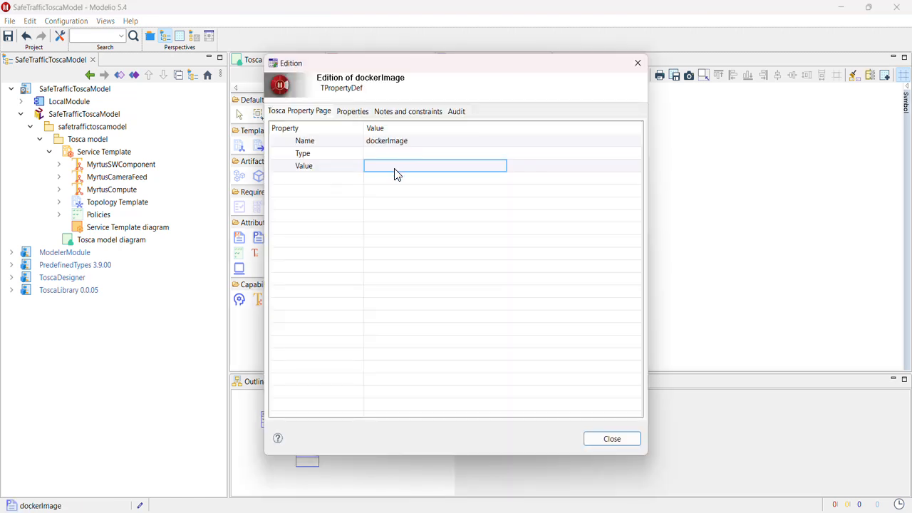
left_click(392, 167)
left_click(392, 154)
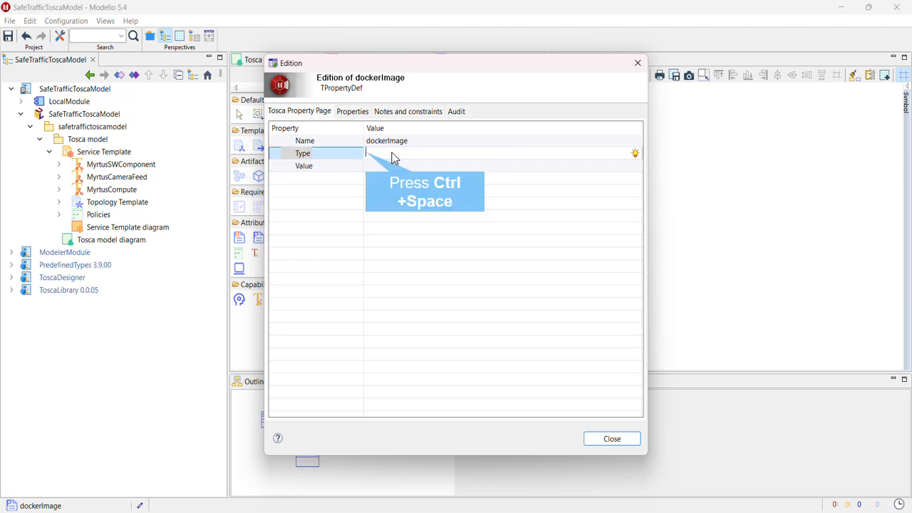
key("ctrl+space")
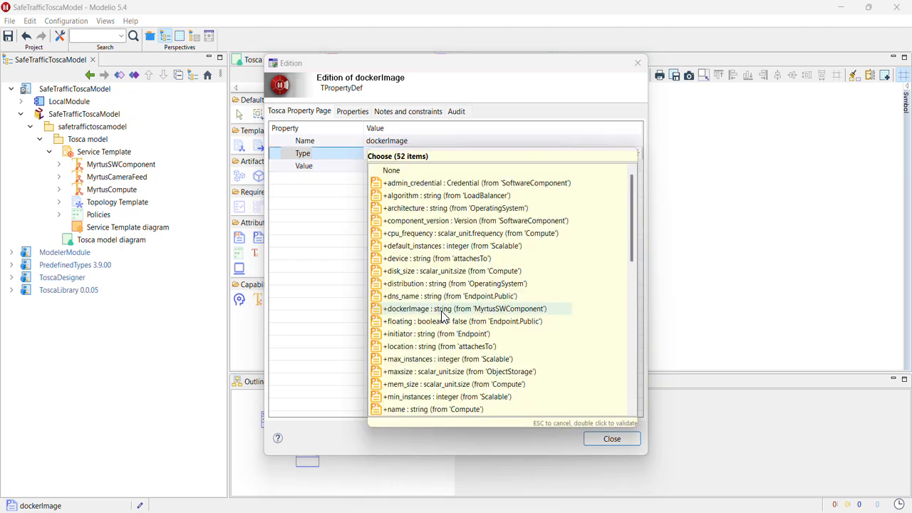
double_click(504, 312)
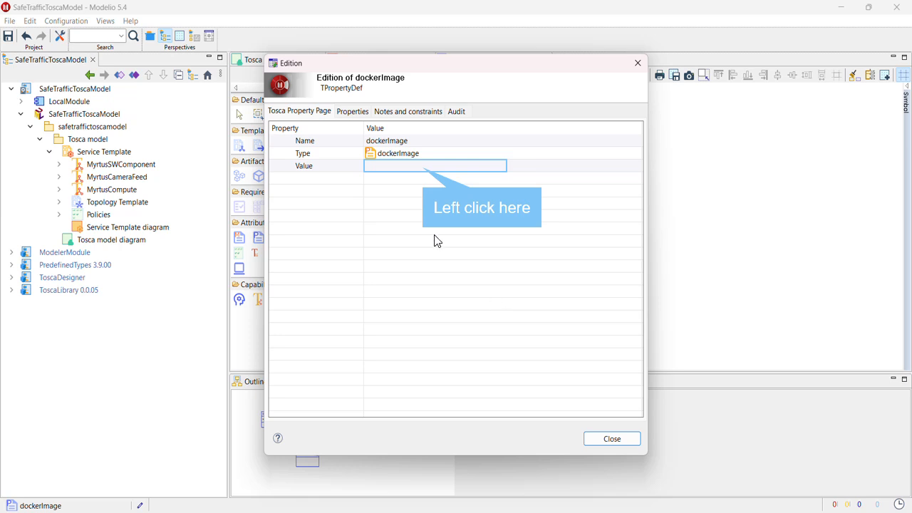
- Set the value of RedLightDetectionNode's dockerImage property to myRepo/redLightDetection
left_click(426, 175)
type("myRepo/redLightDe")
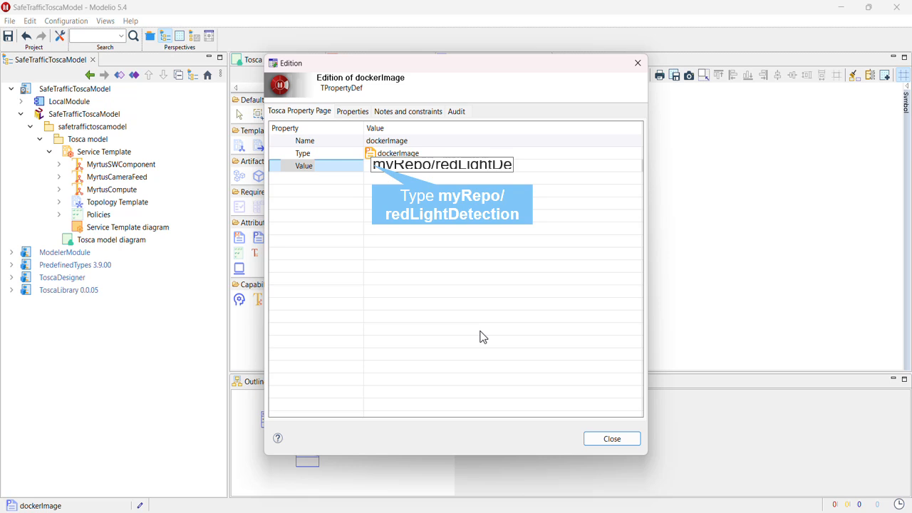
type("tection")
key("Return")
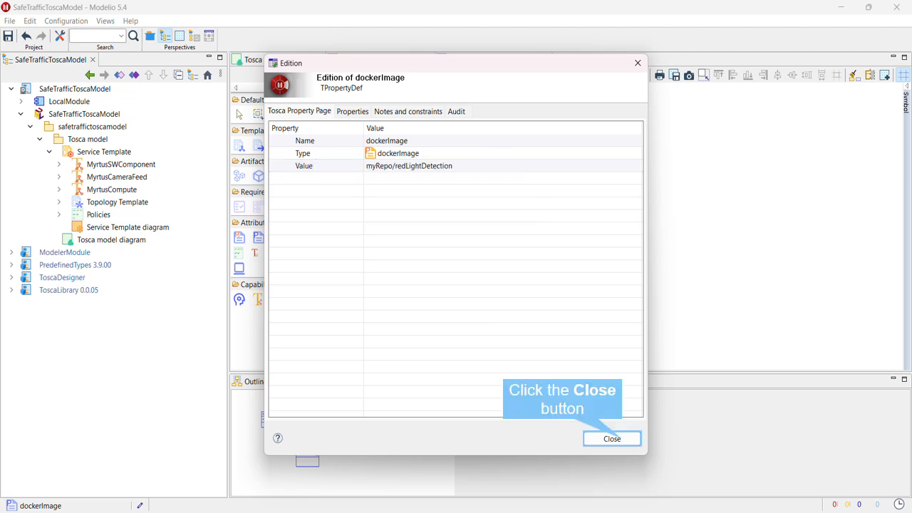
left_click(622, 439)
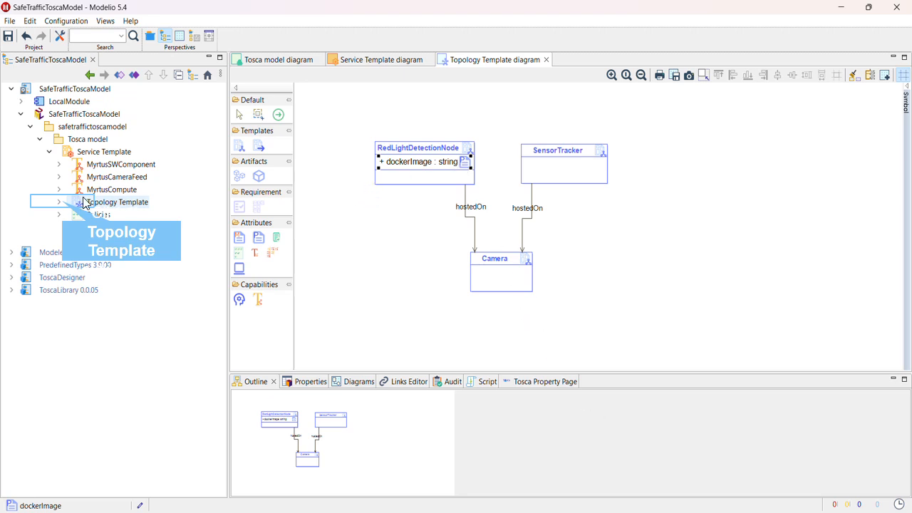
- Expand Topology Template and RedLightDetectionNode in the model tree and check the full dockerImage property entry
left_click(60, 201)
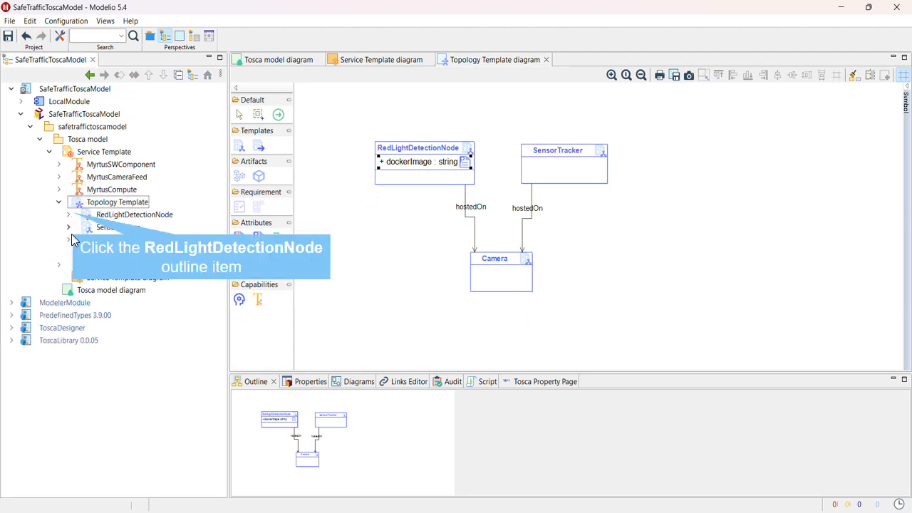
left_click(69, 215)
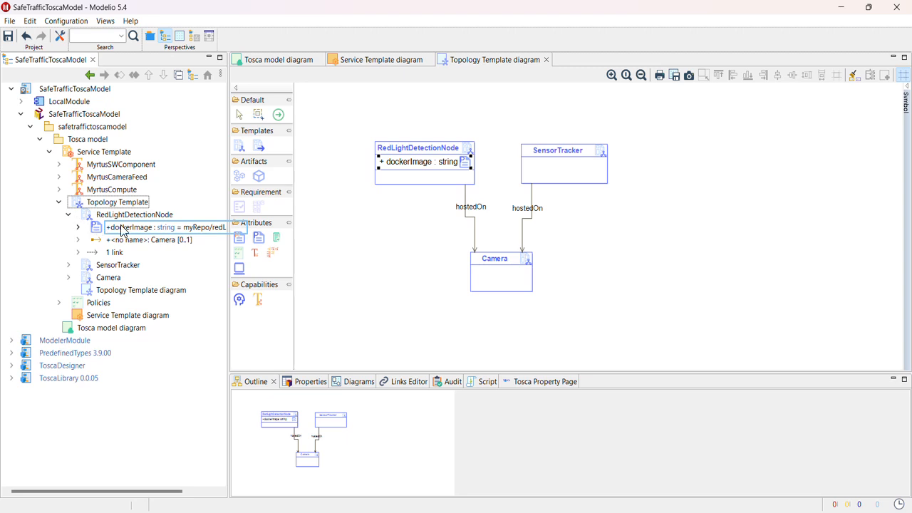
left_click(159, 228)
left_click(184, 491)
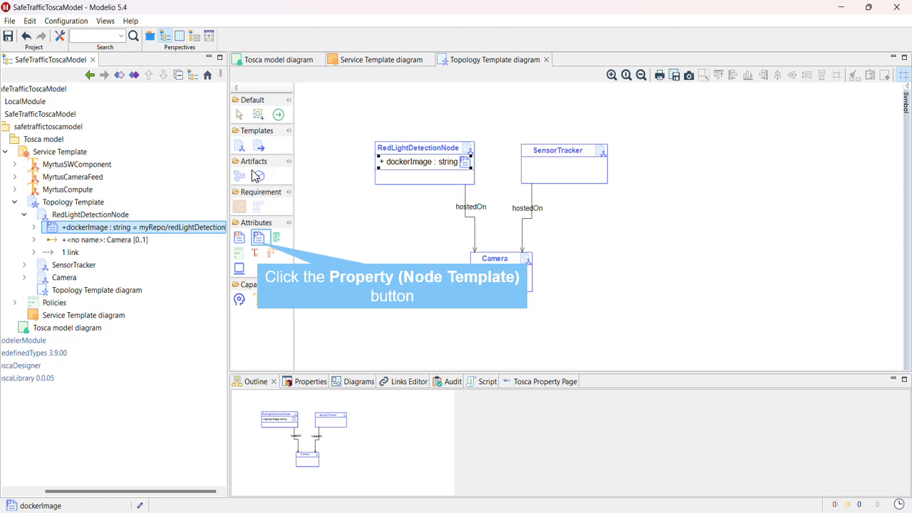
- Add a node template property named dockerImage to SensorTracker and widen its box to fit the property text
left_click(259, 238)
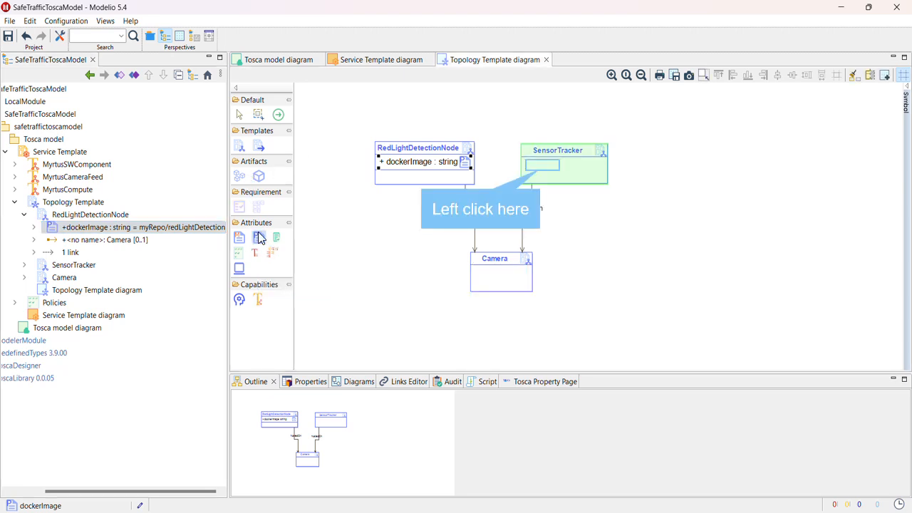
left_click(526, 168)
type("docker")
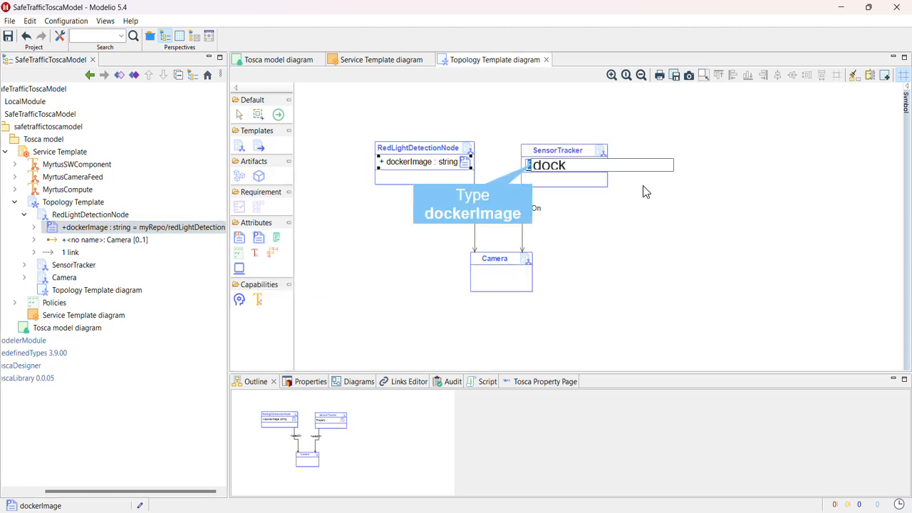
type("Image")
key("Return")
left_click(604, 169)
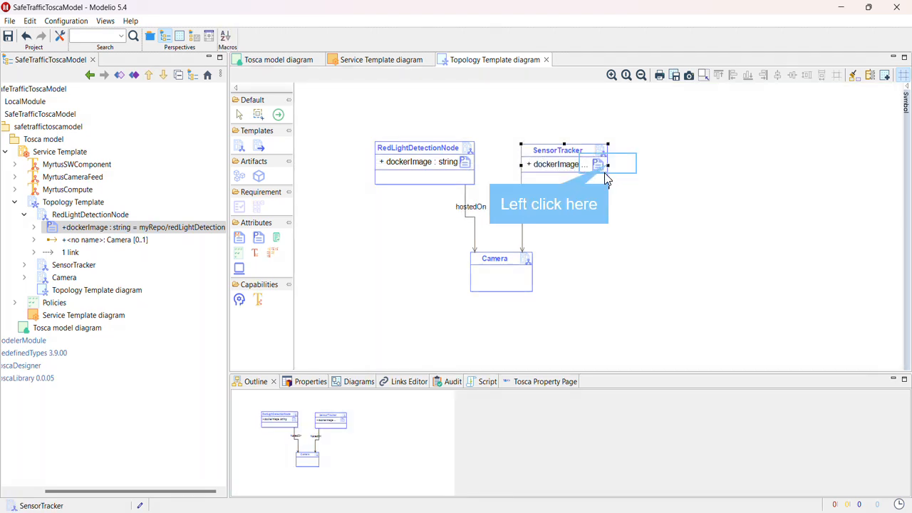
left_click(604, 163)
- Set the type of SensorTracker's dockerImage property to dockerImage : string (from 'MyrtusSWComponent')
double_click(568, 167)
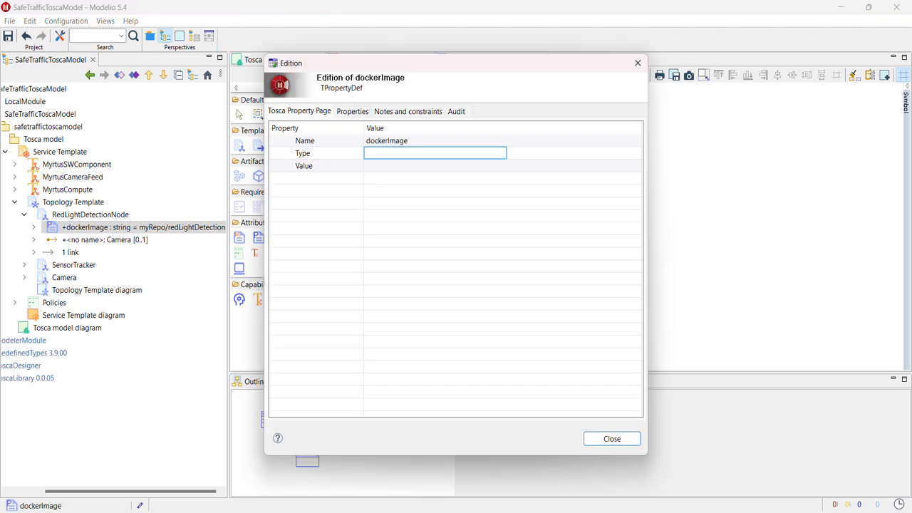
left_click(422, 155)
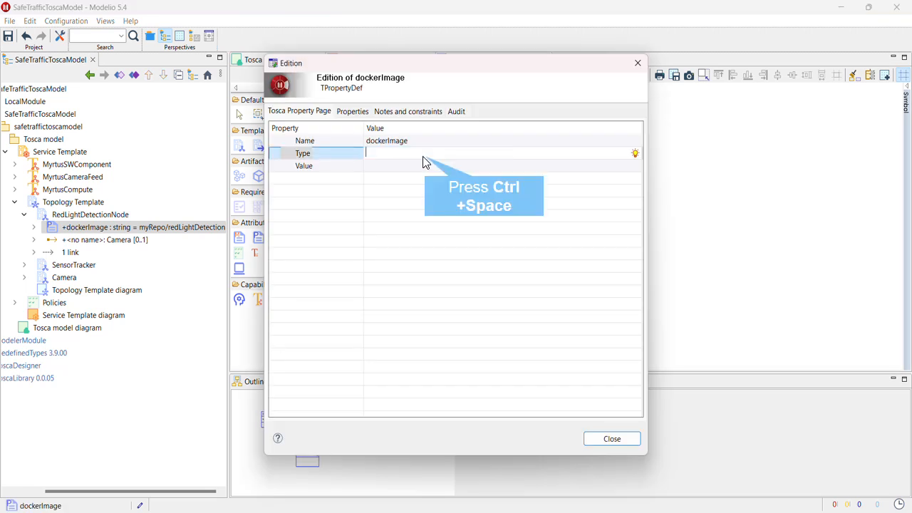
key("ctrl+space")
double_click(433, 314)
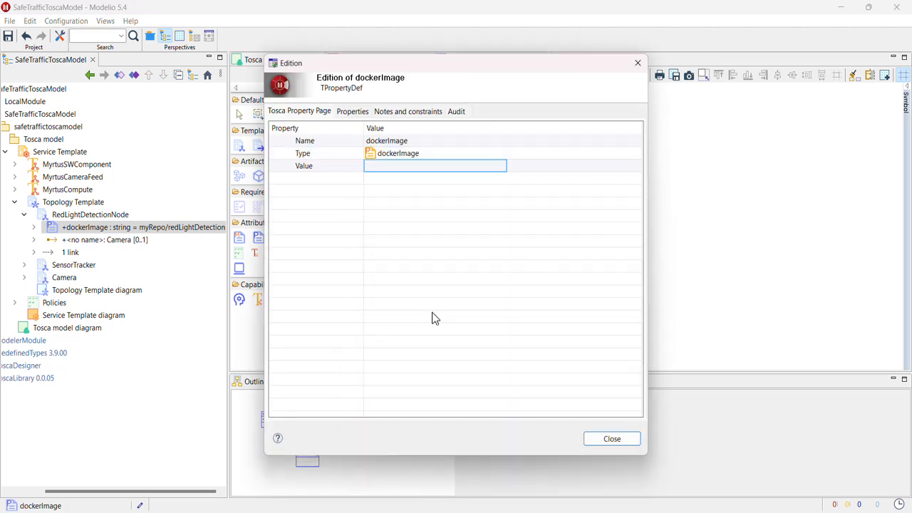
- Set the value of SensorTracker's dockerImage property to myRepo/sensorTracker and save the project
left_click(394, 170)
type("myRepo/sensorTrac")
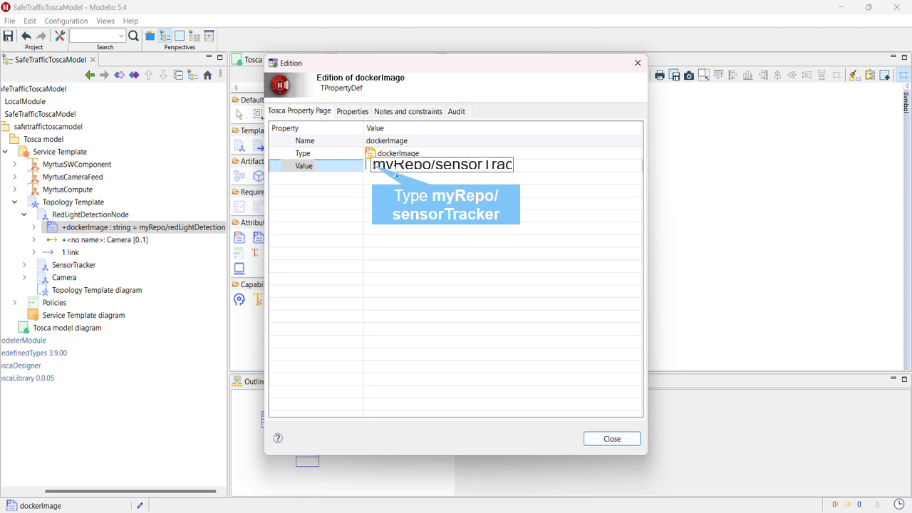
type("ker")
key("Return")
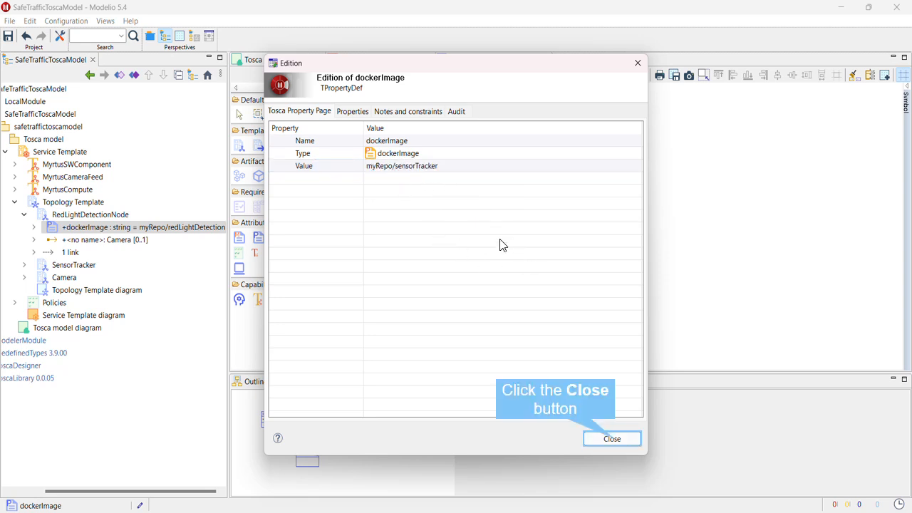
left_click(615, 439)
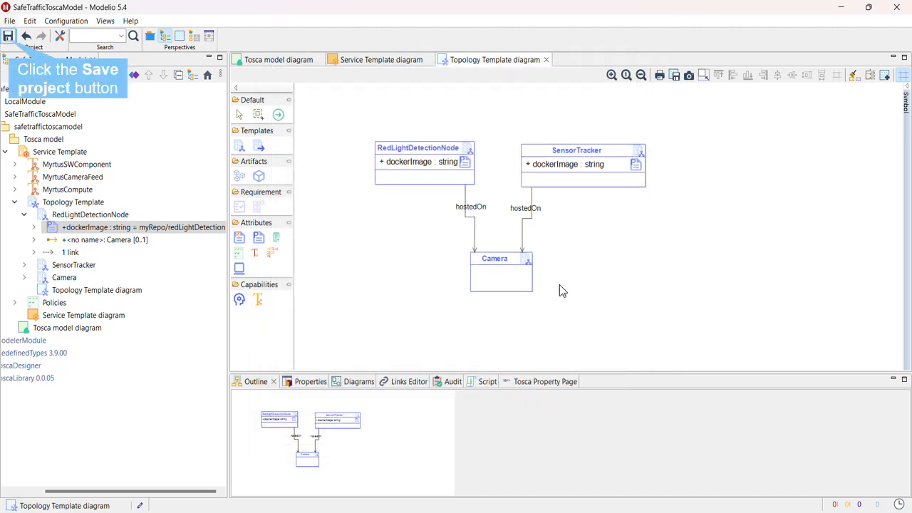
left_click(9, 37)
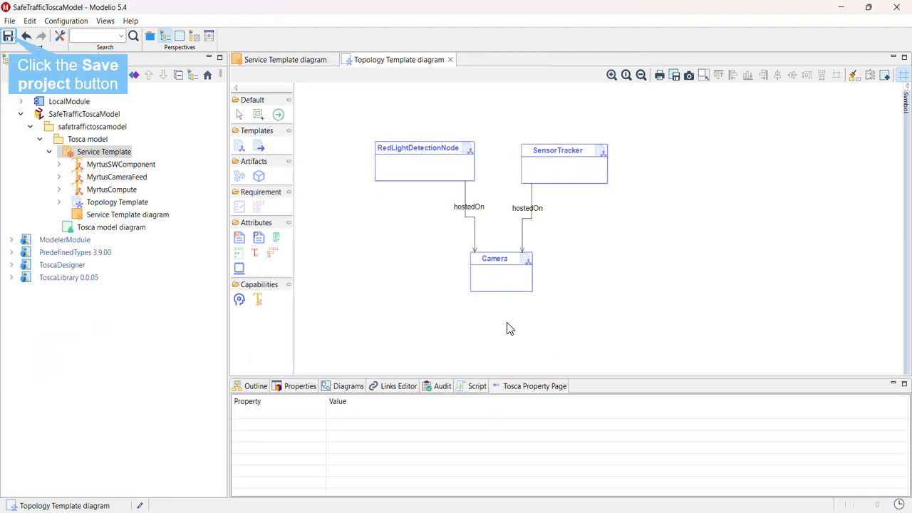
- Place the Topology Template diagram from the model tree into the Service Template diagram, beside the Myrtus node types
left_click(307, 63)
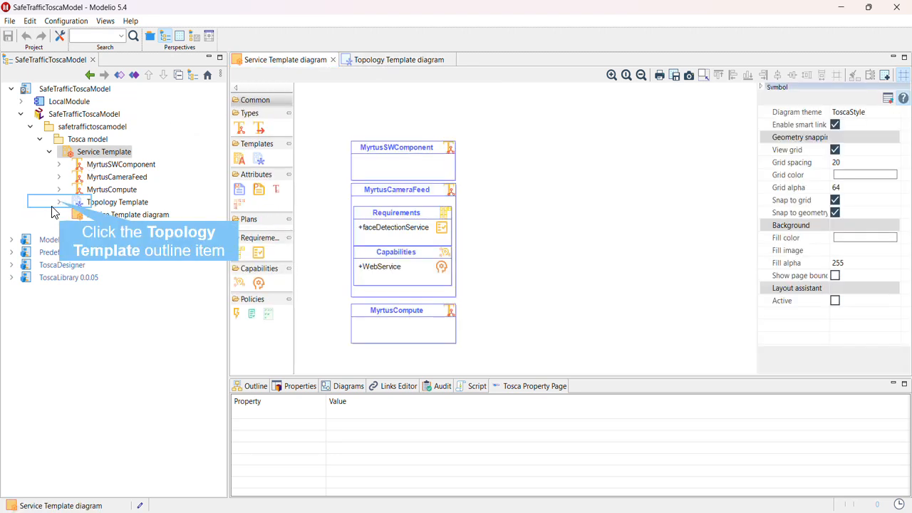
left_click(59, 203)
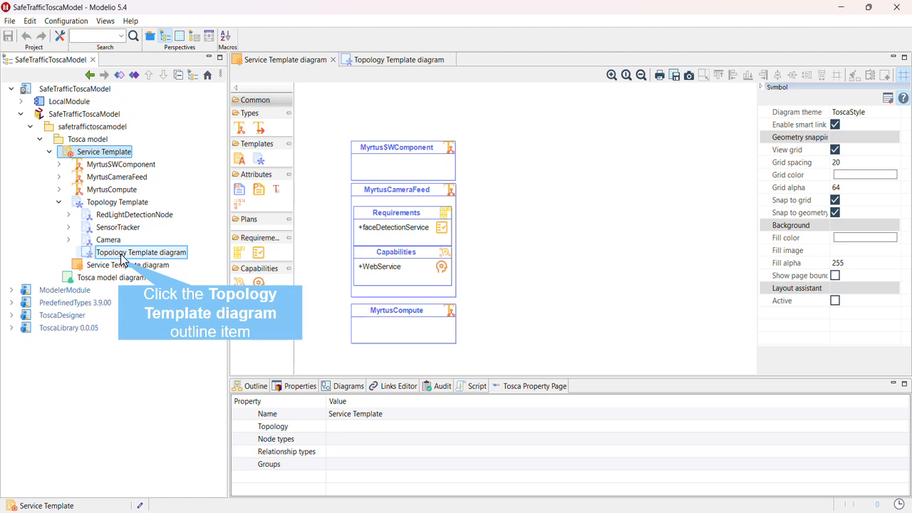
left_click_drag(120, 256, 518, 159)
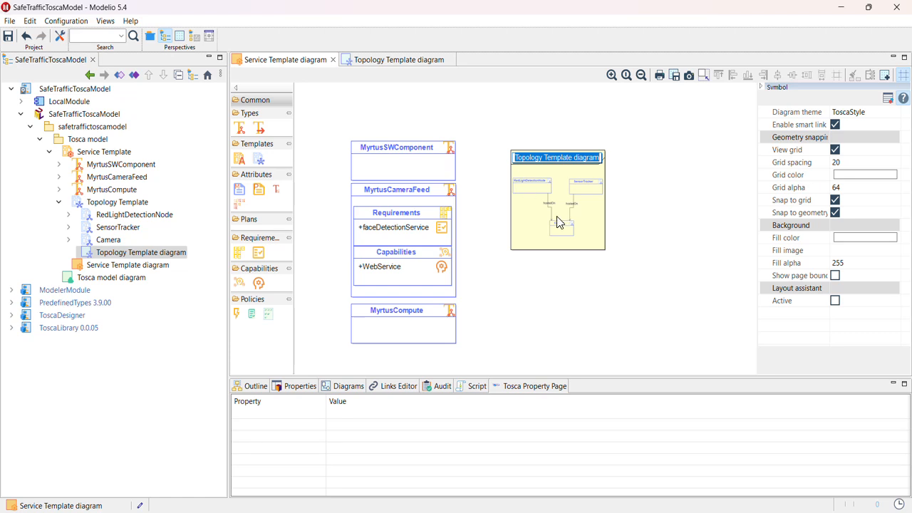
left_click(636, 254)
- Align the embedded Topology Template diagram with the top of MyrtusSWComponent and enlarge it until its contents are readable
left_click_drag(572, 162, 554, 153)
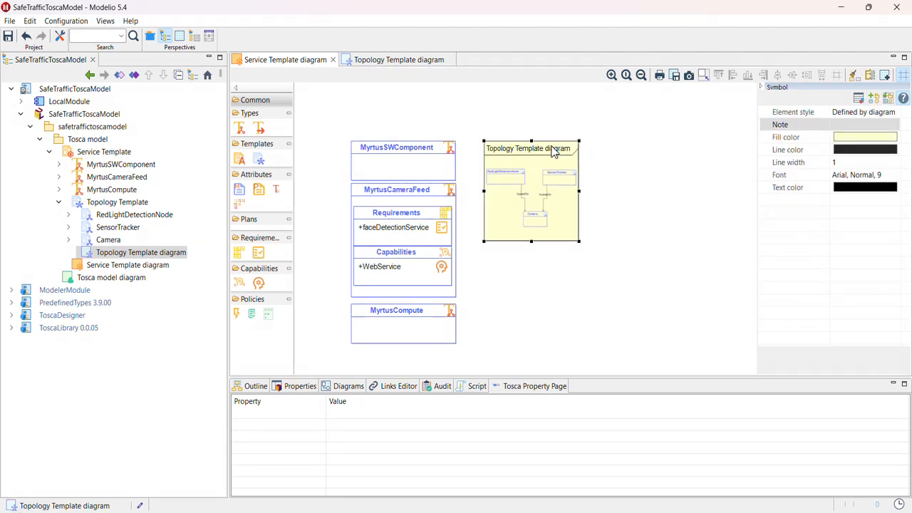
left_click_drag(579, 241, 712, 342)
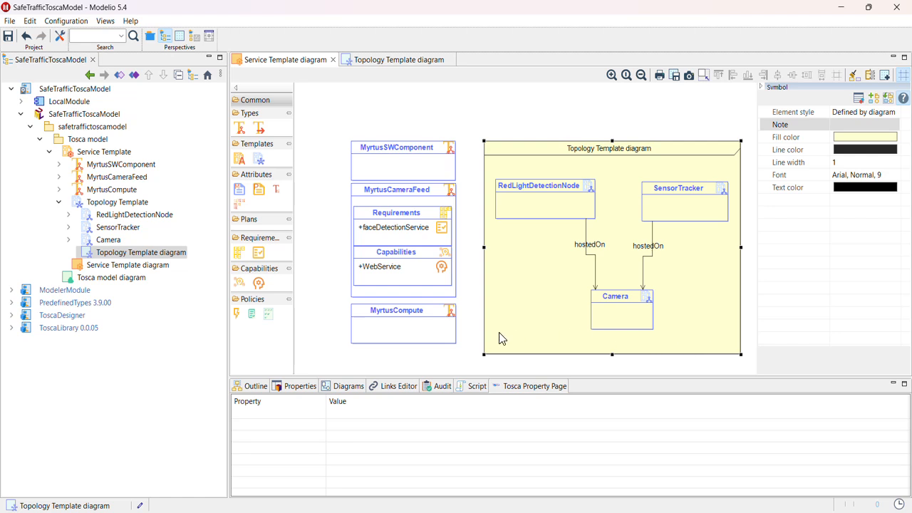
left_click(460, 366)
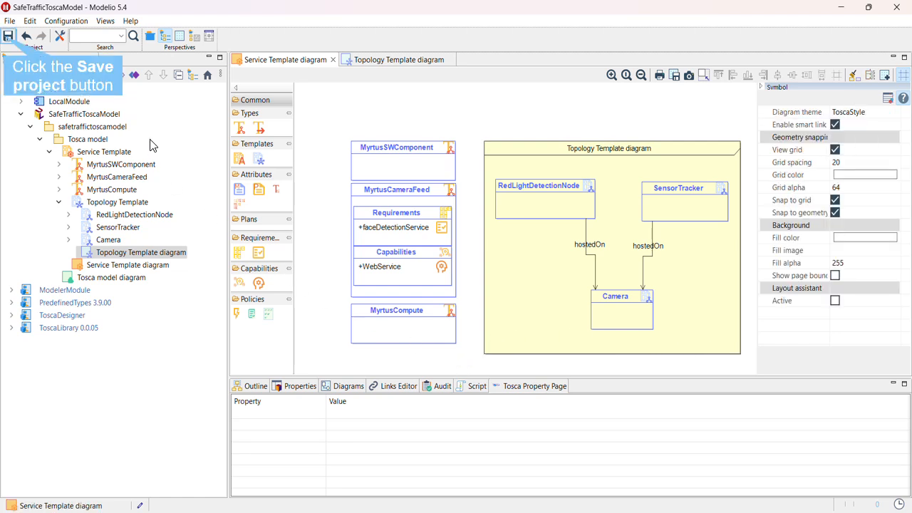
- Save the project and collapse the diagram's Symbol pane
left_click(8, 36)
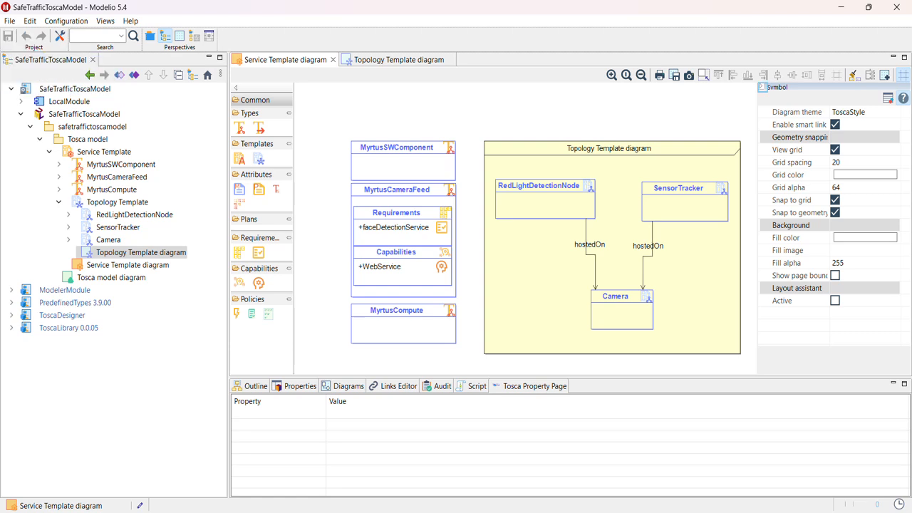
left_click(763, 88)
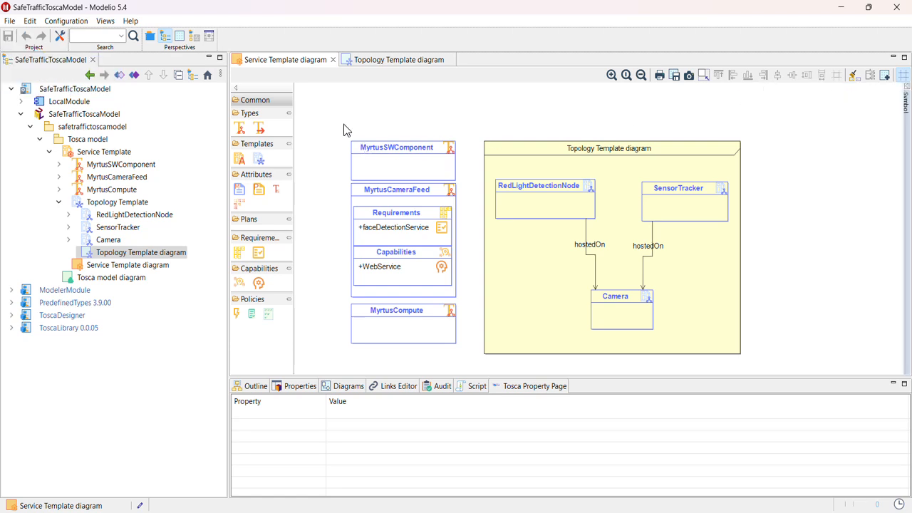
- Shift the Myrtus node types and the embedded Topology Template diagram together to the right, freeing space beside MyrtusSWComponent
left_click_drag(344, 128, 796, 362)
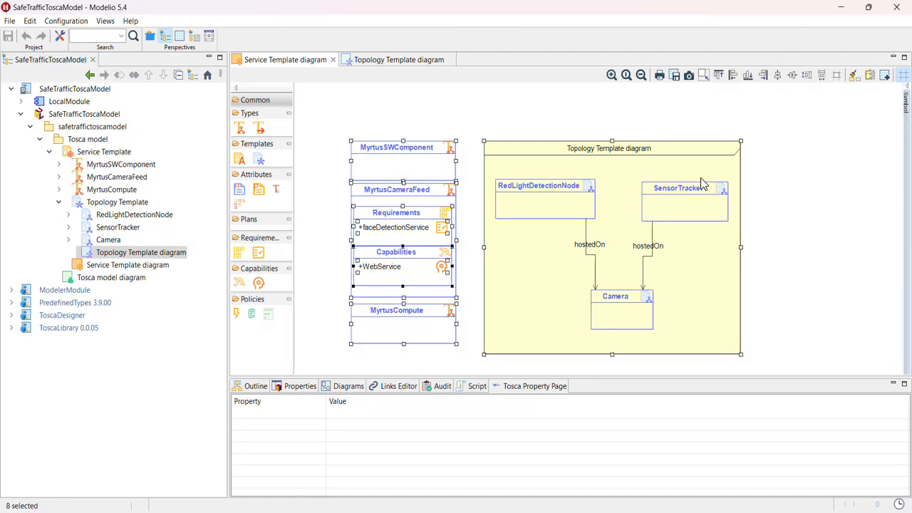
left_click_drag(689, 151, 748, 140)
left_click_drag(335, 122, 810, 378)
key("Right")
key("Right")
key("Right")
key("Right")
key("Right")
key("Right")
key("Right")
key("Right")
key("Right")
key("Right")
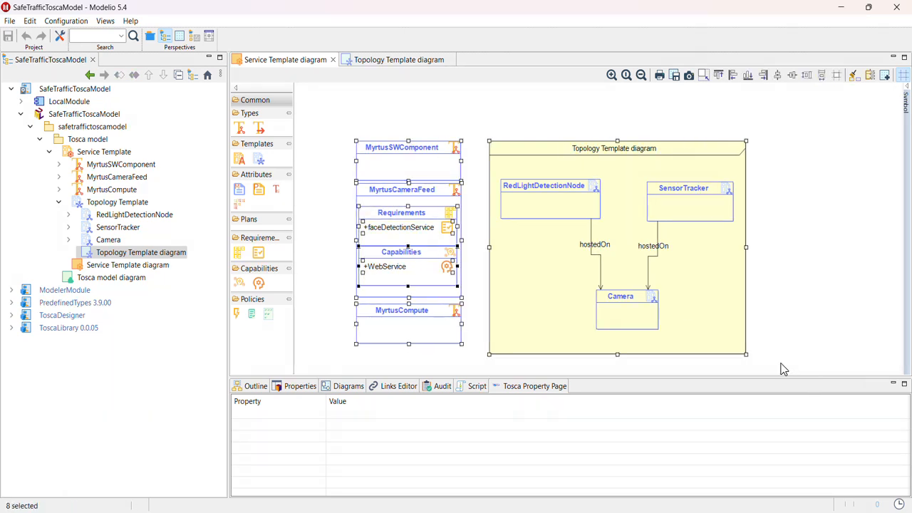
key("Right")
key("Right")
key("Right")
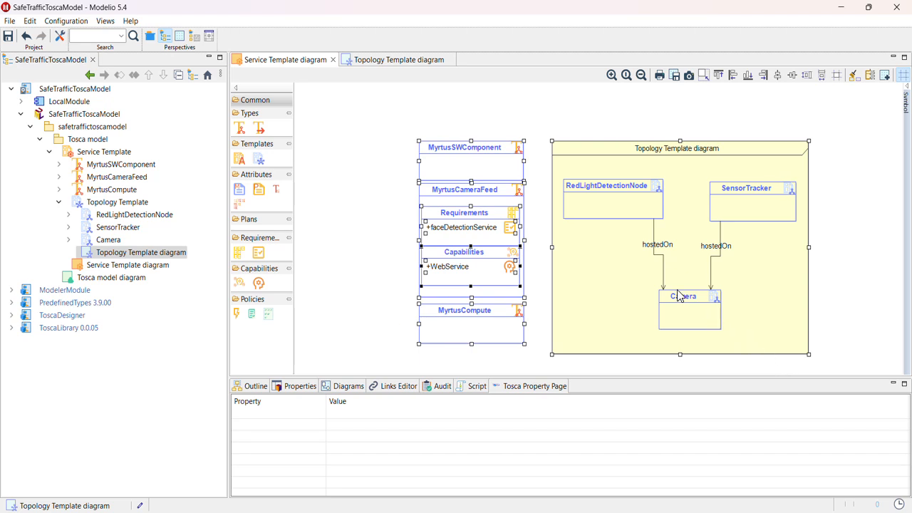
left_click(367, 298)
- Add a Policies container to the left of the Myrtus node types and enlarge it to span their combined height
left_click(270, 314)
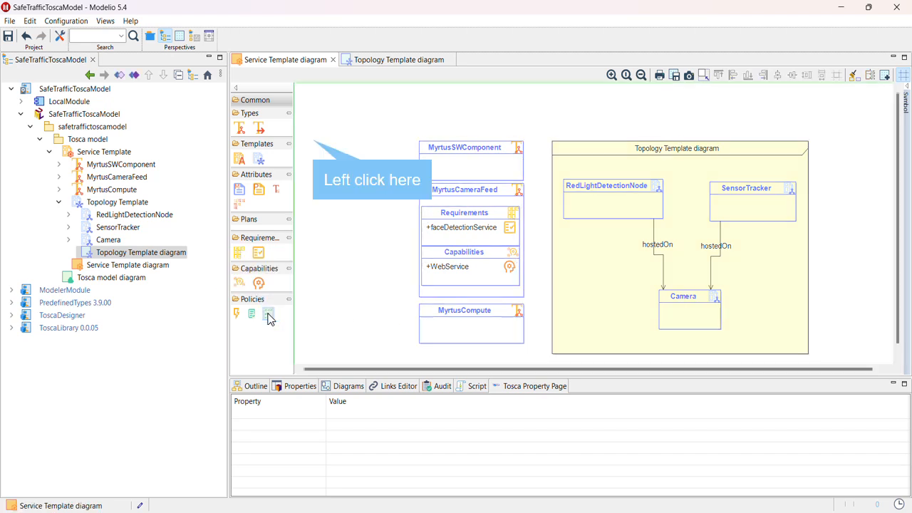
left_click(312, 139)
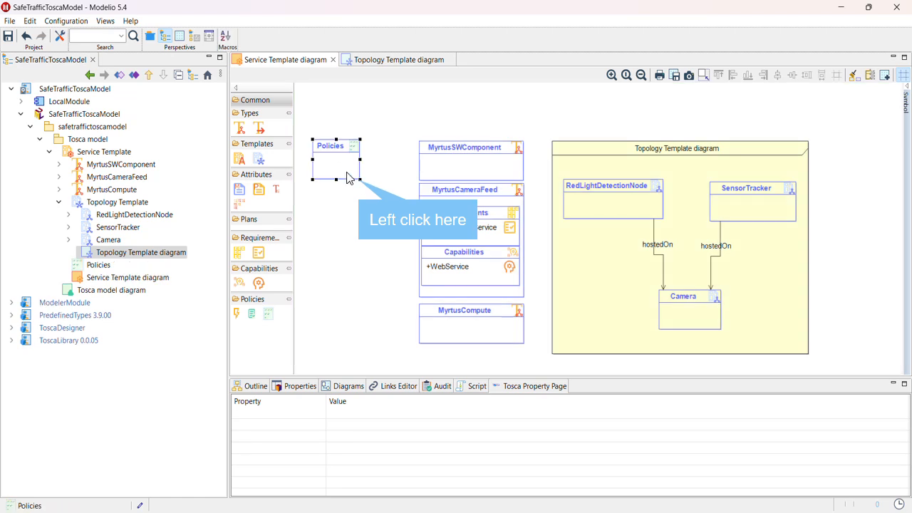
left_click_drag(357, 178, 408, 343)
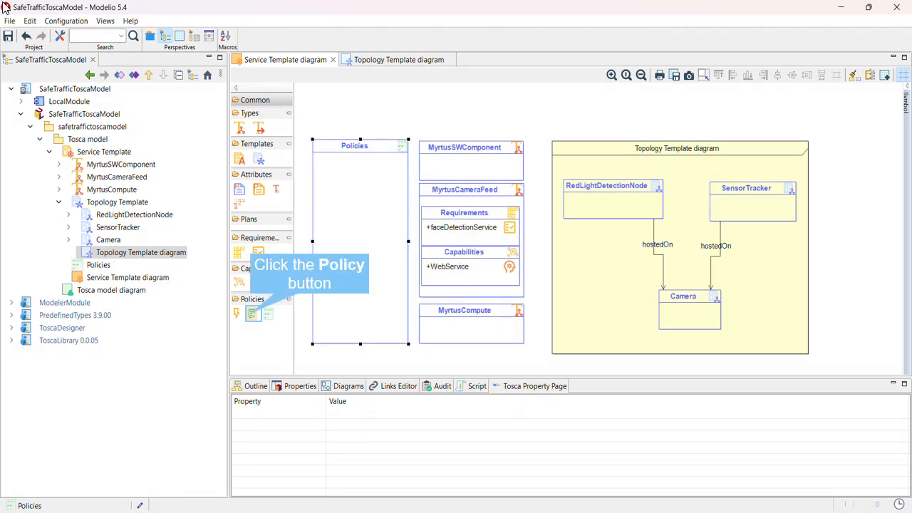
- Add a policy named EdgeLowPowerMode inside the Policies container
left_click(255, 316)
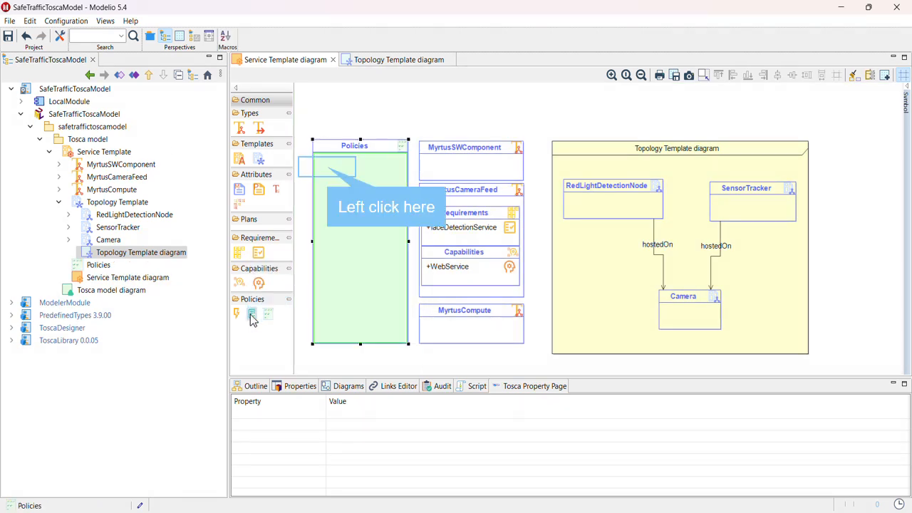
left_click(328, 170)
type("Ed")
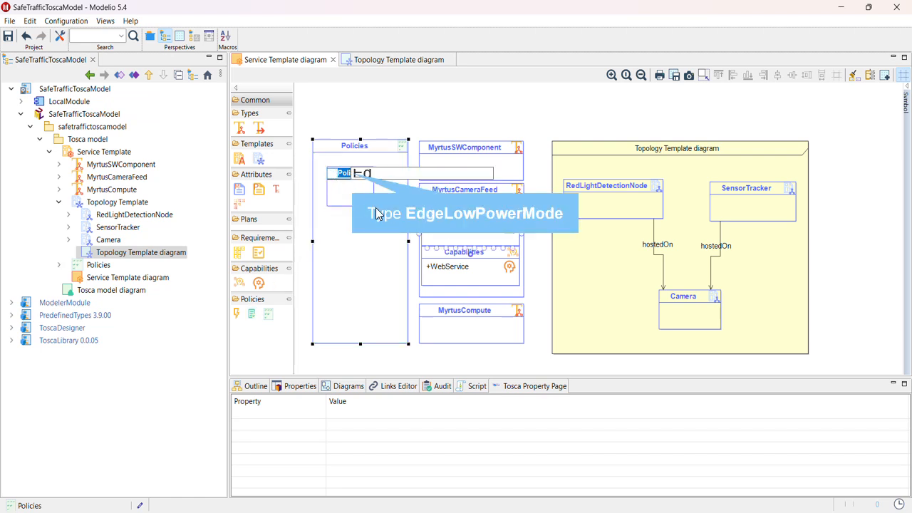
type("geLowPowerMo")
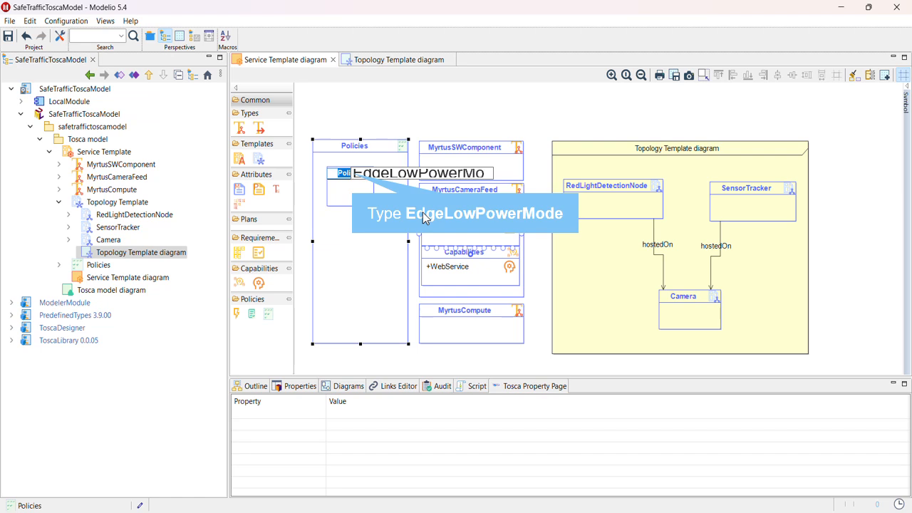
type("de")
key("Return")
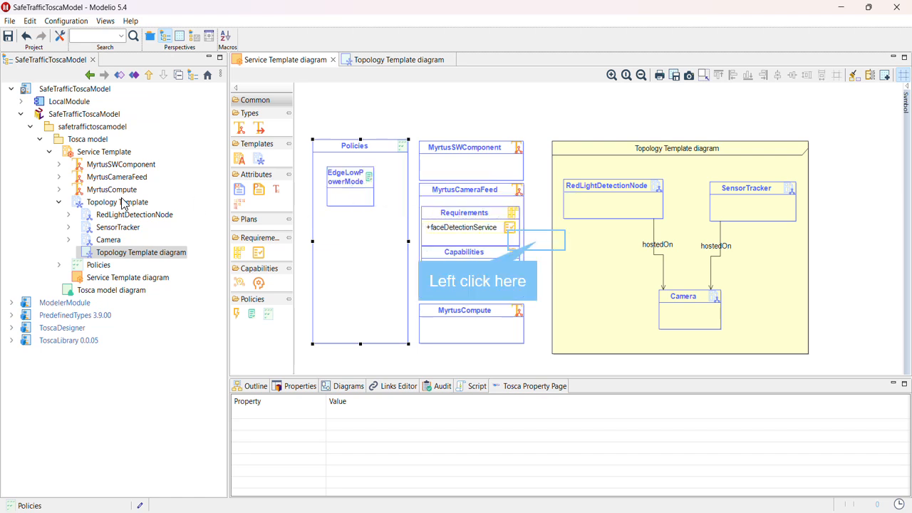
- Move the EdgeLowPowerMode policy toward the upper-left corner of Policies and enlarge it so its name fits on one line
left_click(540, 245)
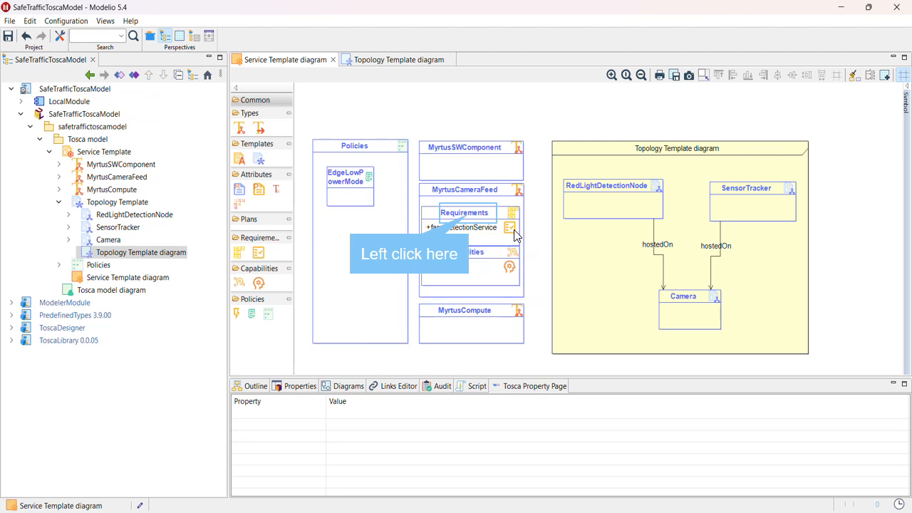
left_click_drag(356, 176, 344, 171)
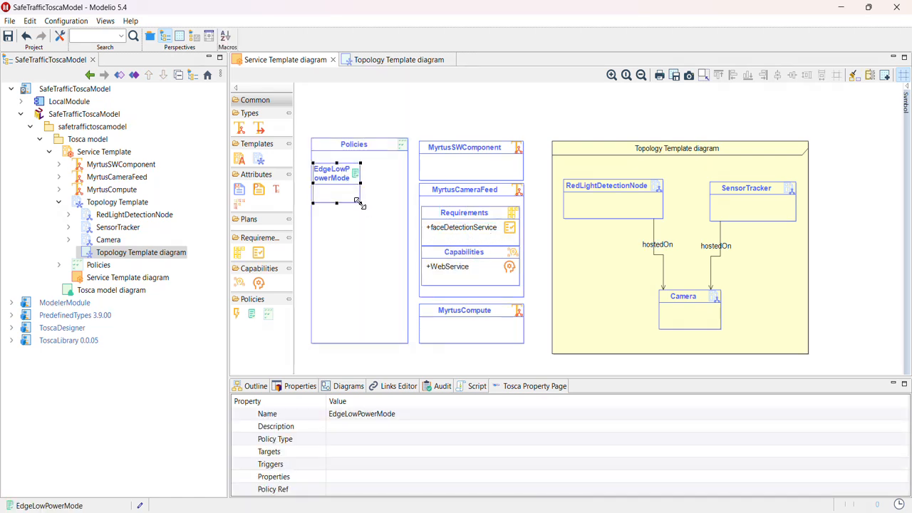
left_click_drag(360, 203, 399, 254)
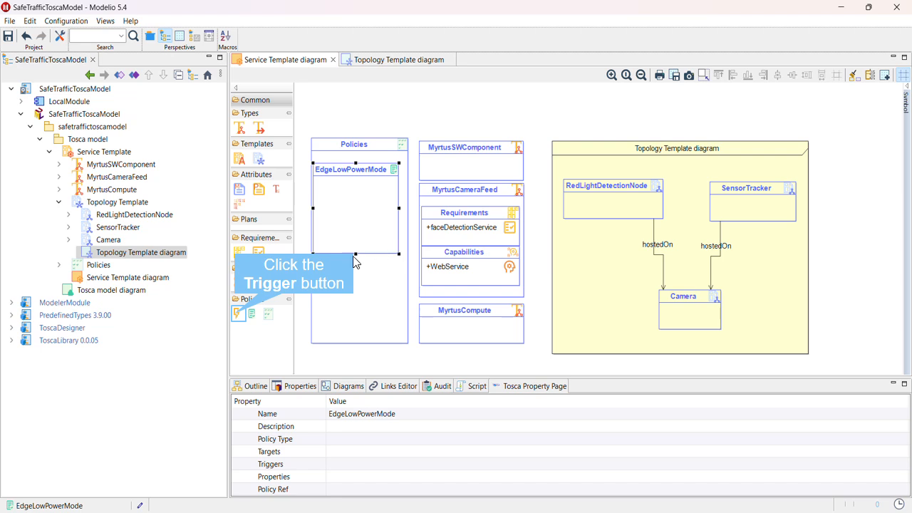
- Add a trigger with its default name inside the EdgeLowPowerMode policy
left_click(238, 313)
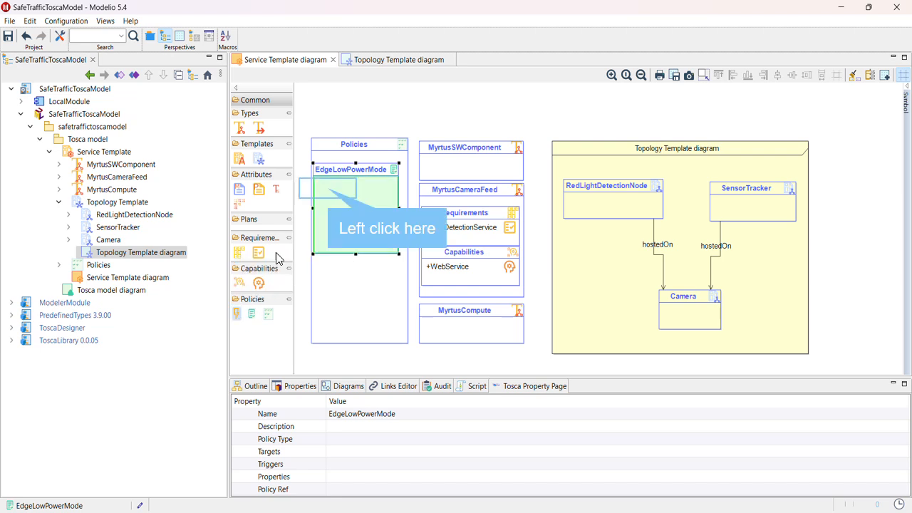
left_click(331, 193)
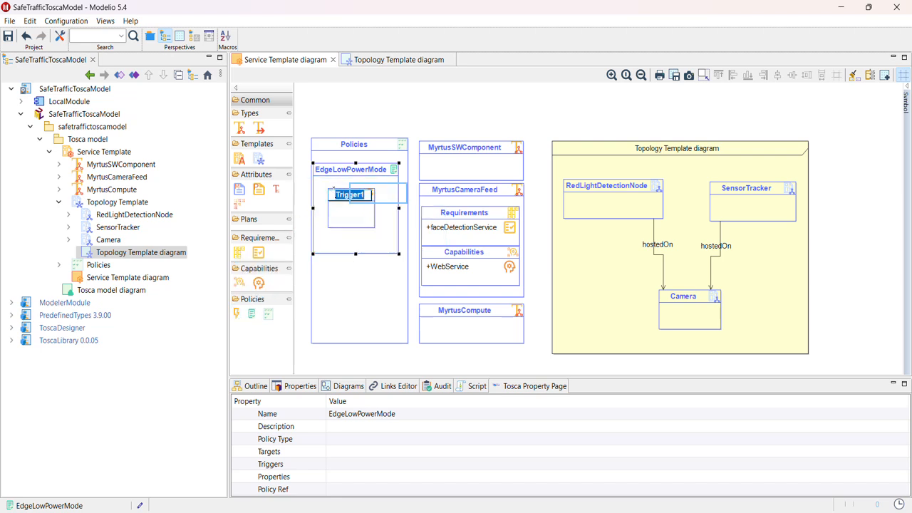
key("Return")
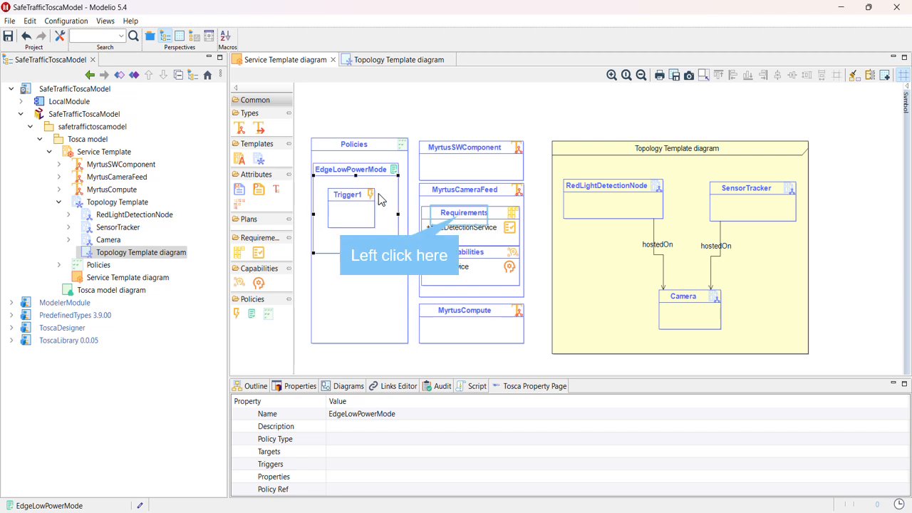
- Try to apply the graphic style of MyrtusCameraFeed's Requirements box to the EdgeLowPowerMode policy and its trigger
left_click(459, 219)
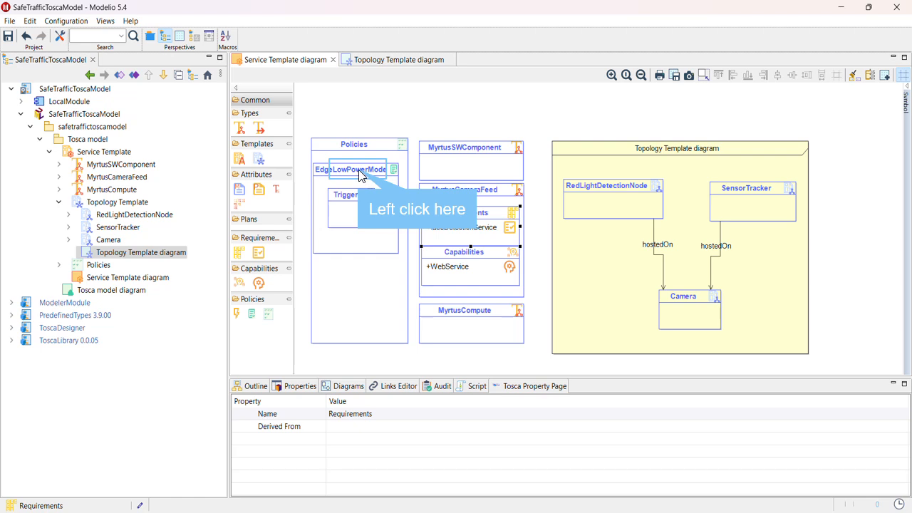
left_click(360, 173)
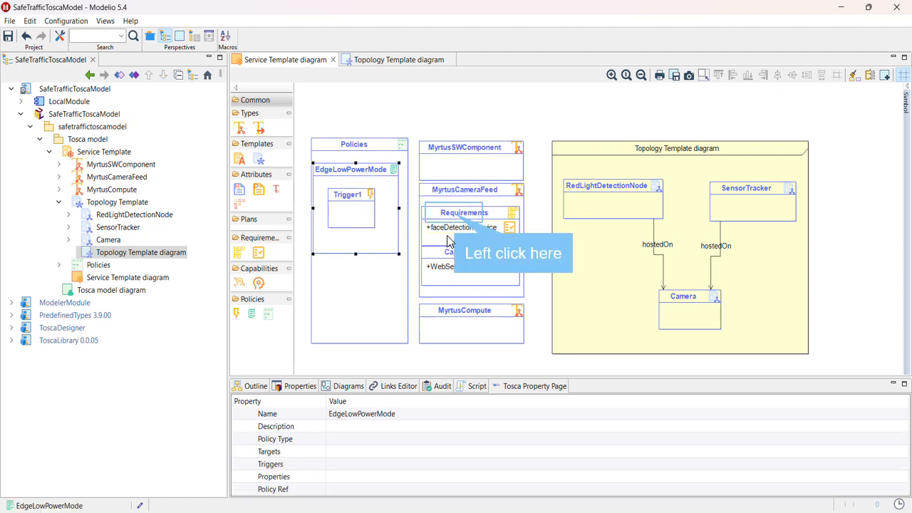
left_click(457, 216)
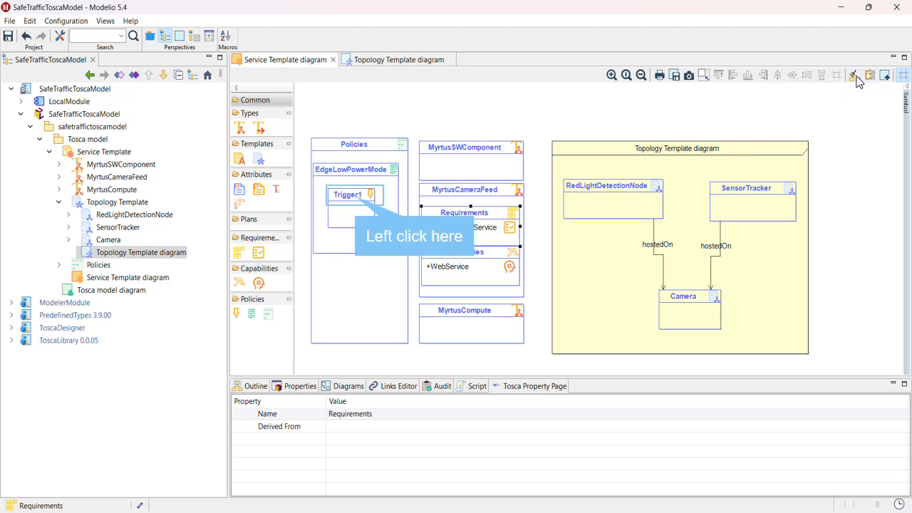
left_click(361, 203)
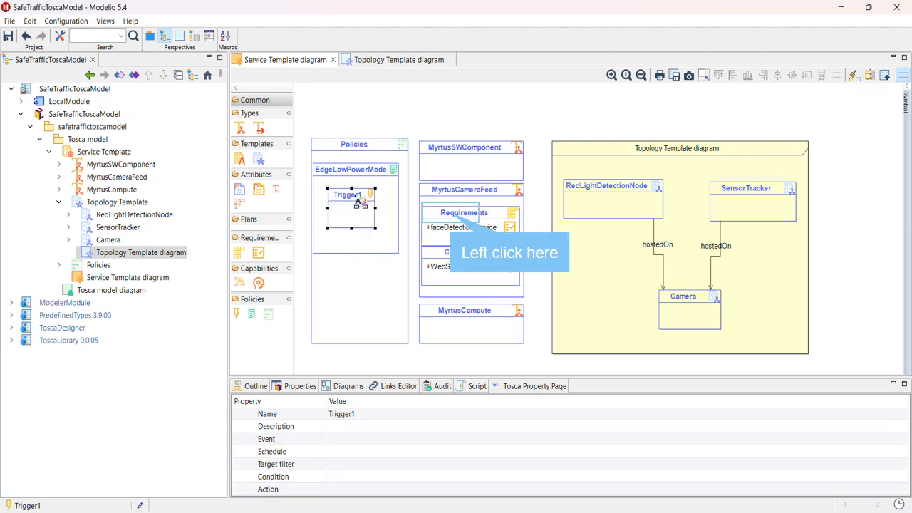
left_click_drag(361, 203, 548, 183)
- Copy the graphic style of MyrtusCameraFeed's Requirements box onto the EdgeLowPowerMode policy so its trigger is listed as a text line
left_click(452, 213)
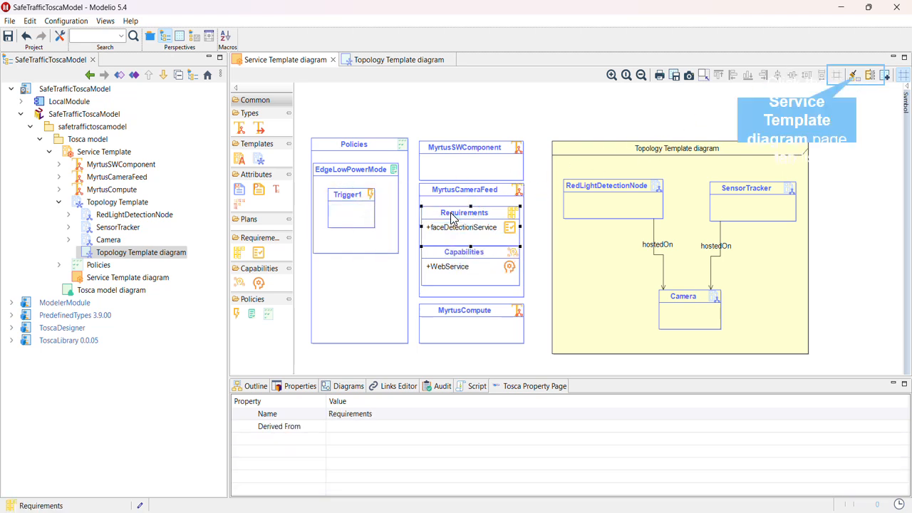
left_click(855, 80)
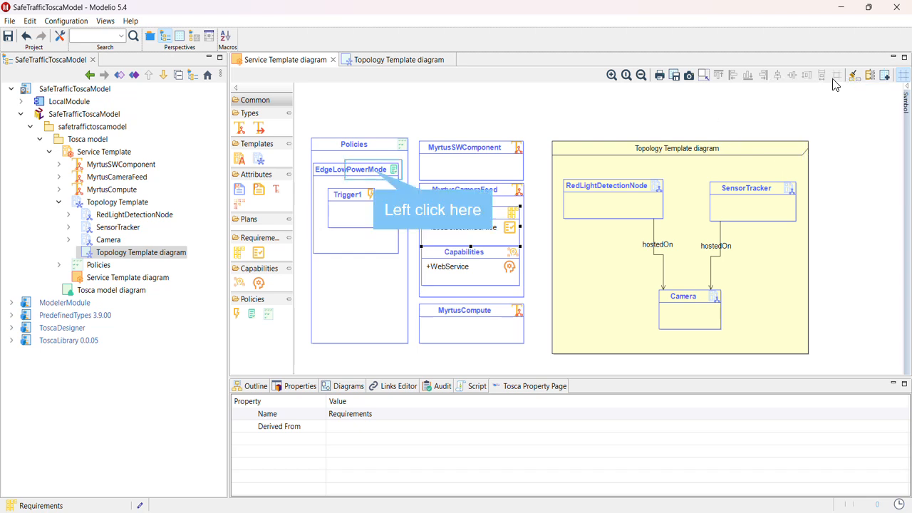
left_click(379, 180)
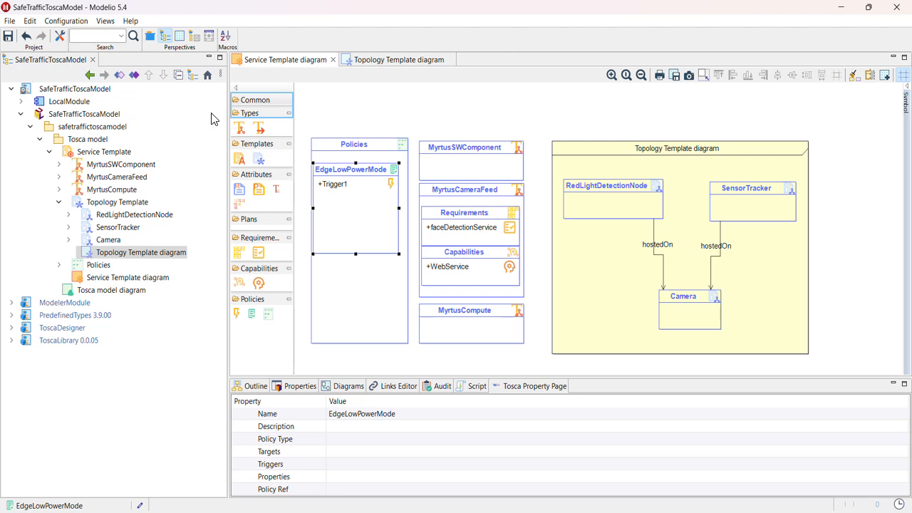
- Move the EdgeLowPowerMode policy up to sit directly beneath the Policies header
left_click(240, 100)
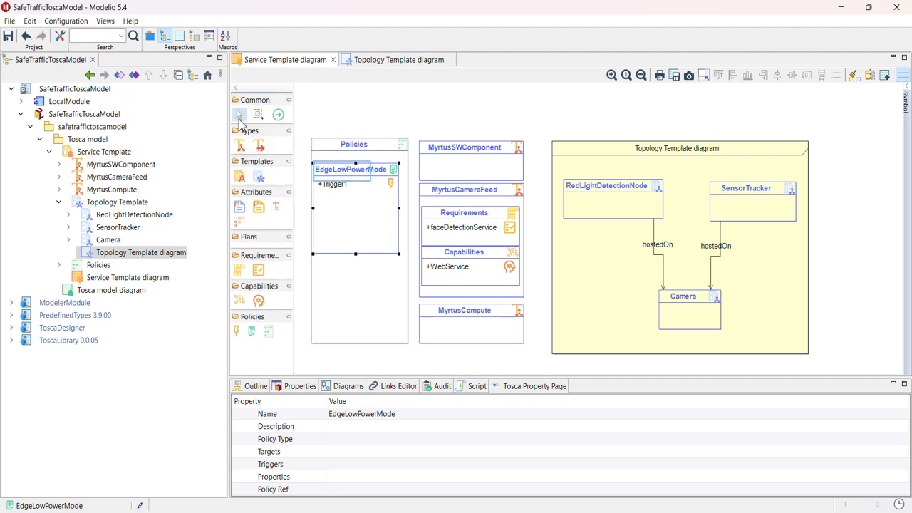
left_click(239, 115)
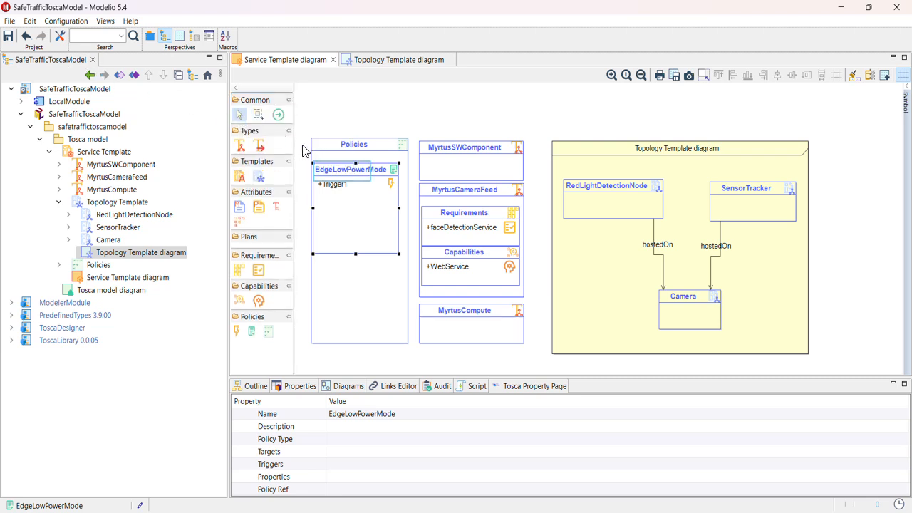
left_click_drag(351, 172, 349, 162)
- Rename the trigger in EdgeLowPowerMode to EdgeLowPowerModeTrigger
left_click(340, 178)
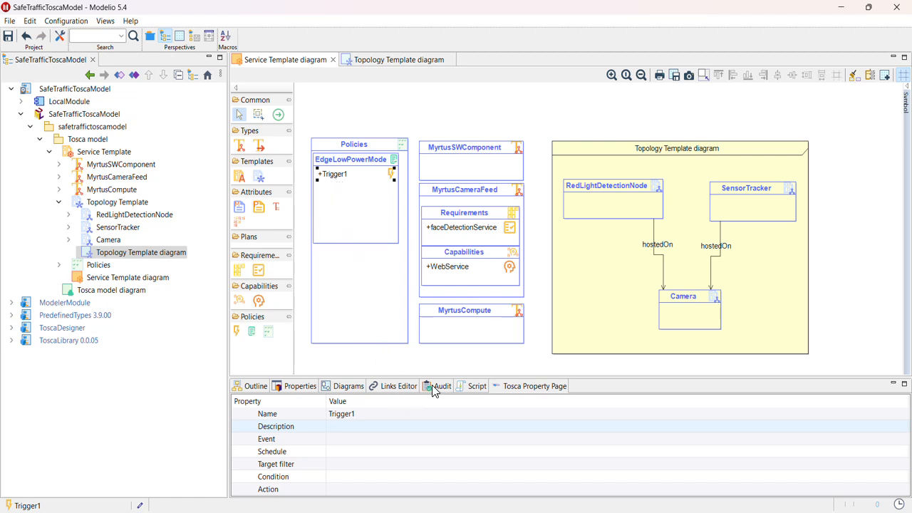
left_click(360, 414)
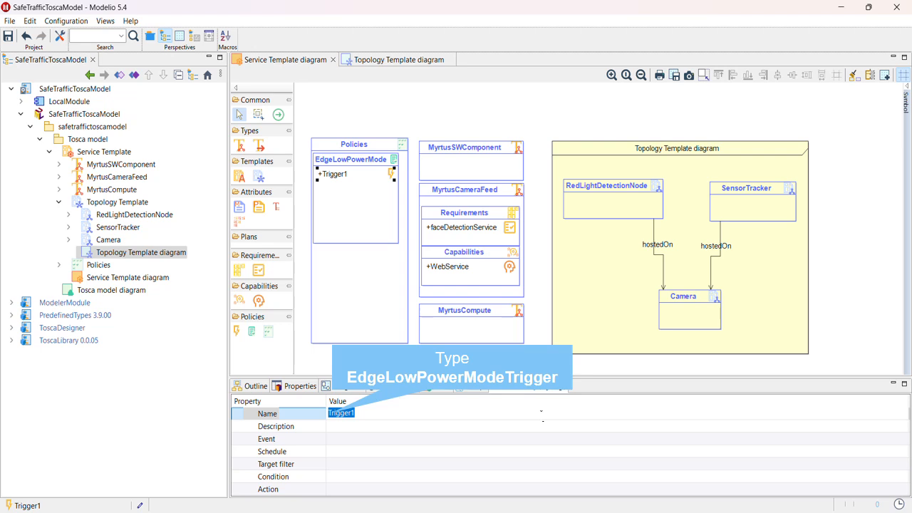
type("EdgeLowPowerModeTrigger")
key("Return")
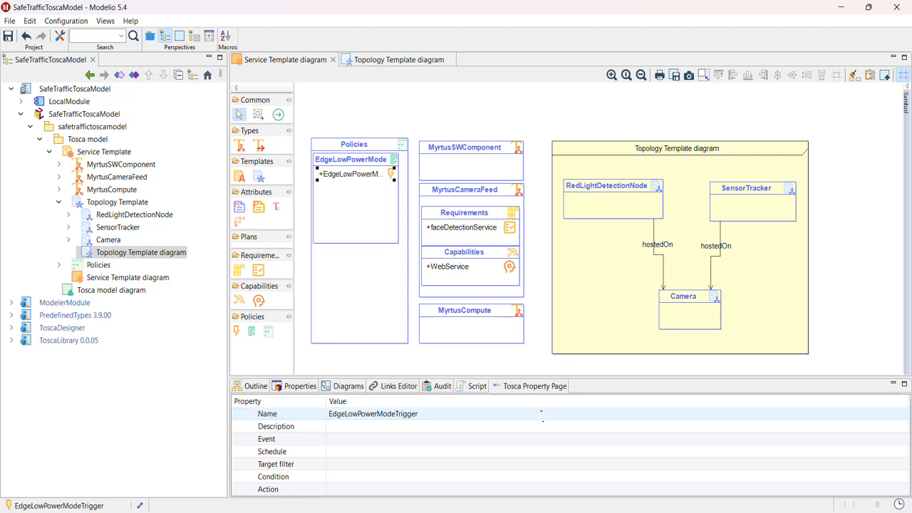
- Set the trigger's description to "At night time, set the frame rate of cameras to 10 FPS"
left_click(492, 431)
type("At")
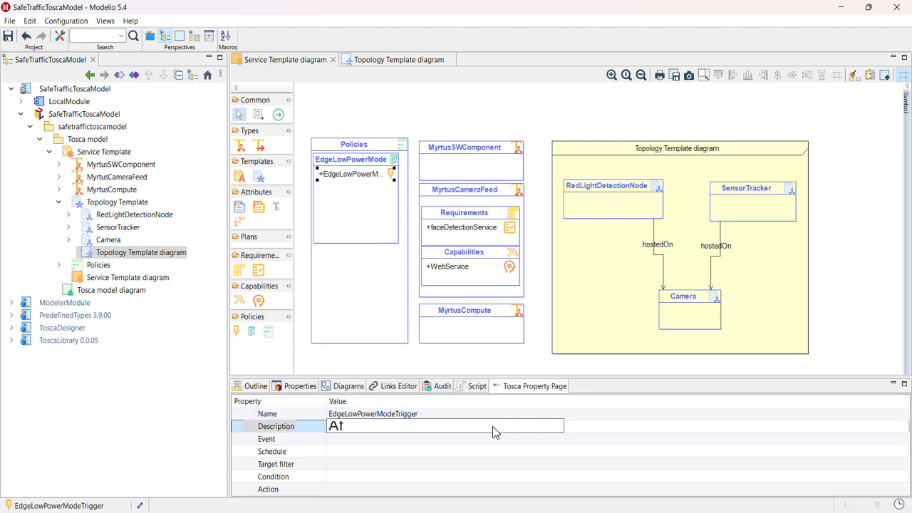
type(" night time, set th")
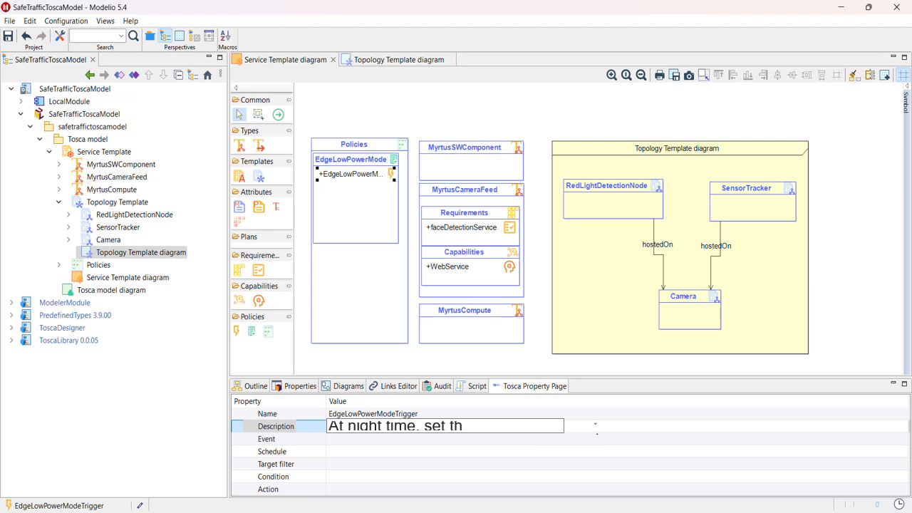
type("e frame rate o")
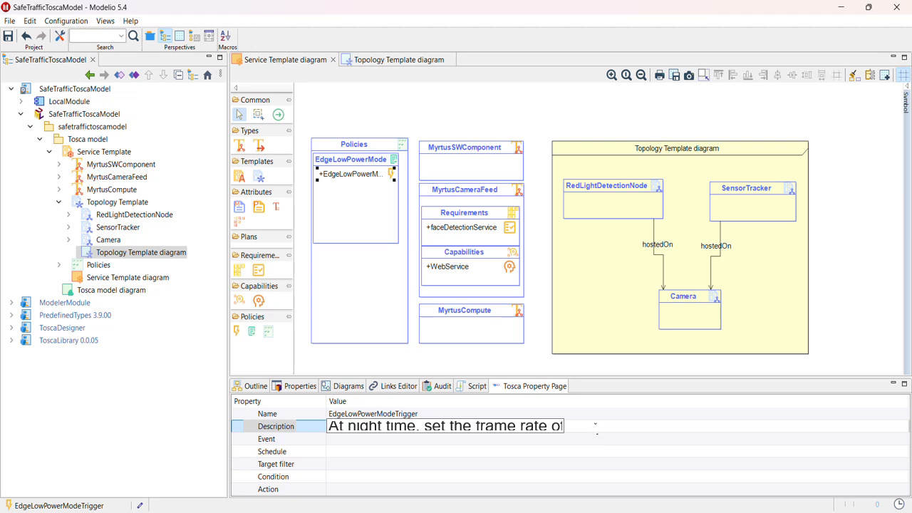
type("f cameras to 10 PF")
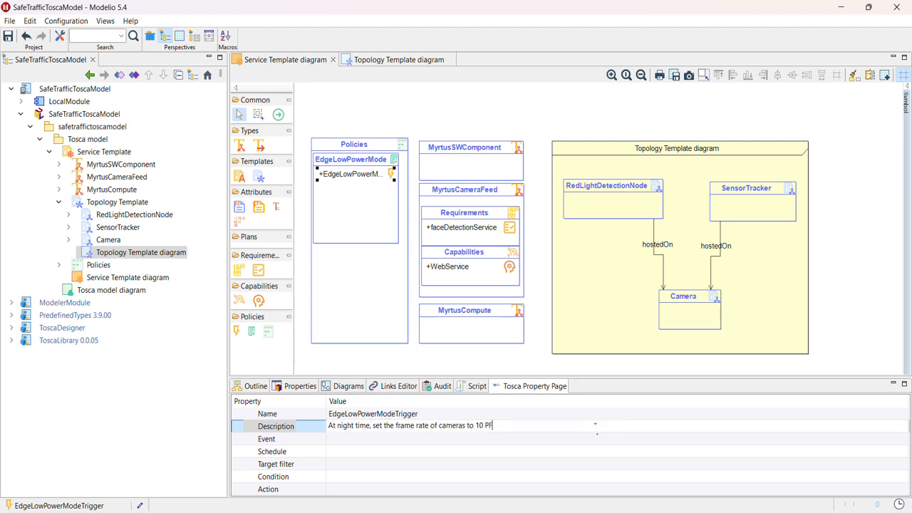
key("BackSpace")
key("BackSpace")
type("FPS")
key("Return")
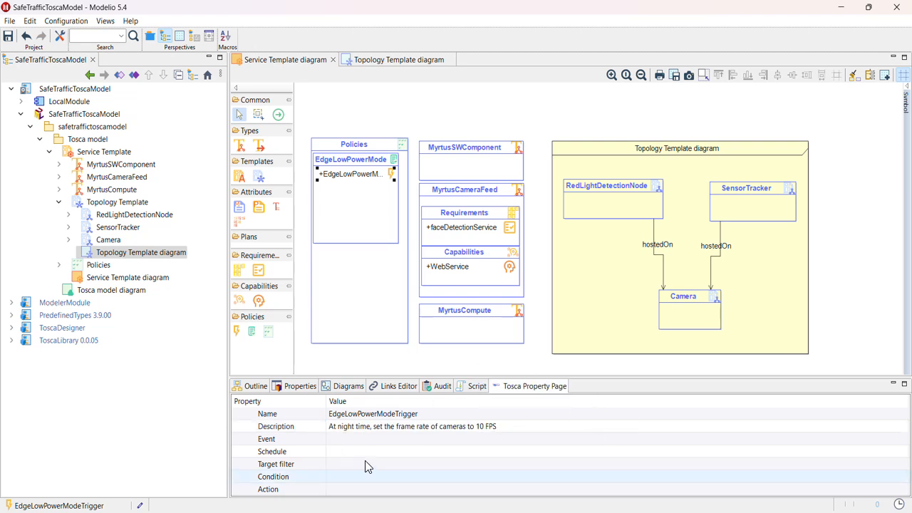
left_click(361, 479)
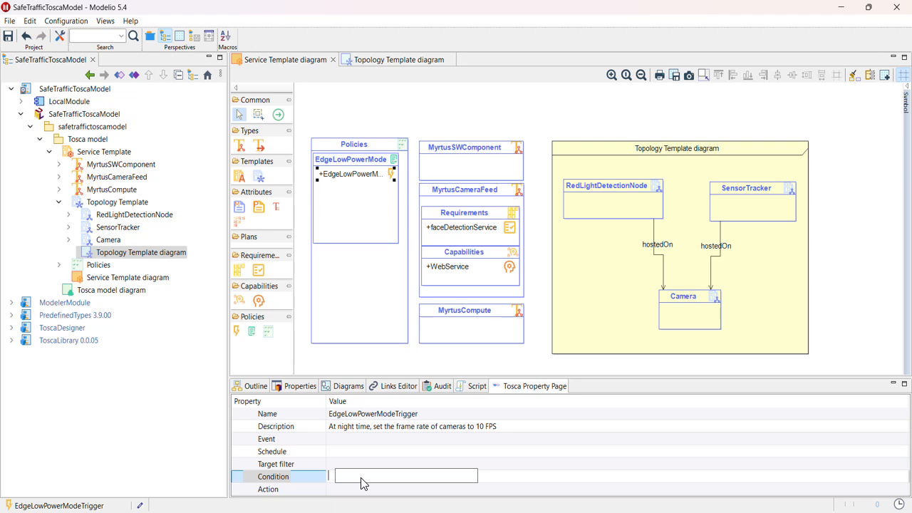
type("date.")
key("Return")
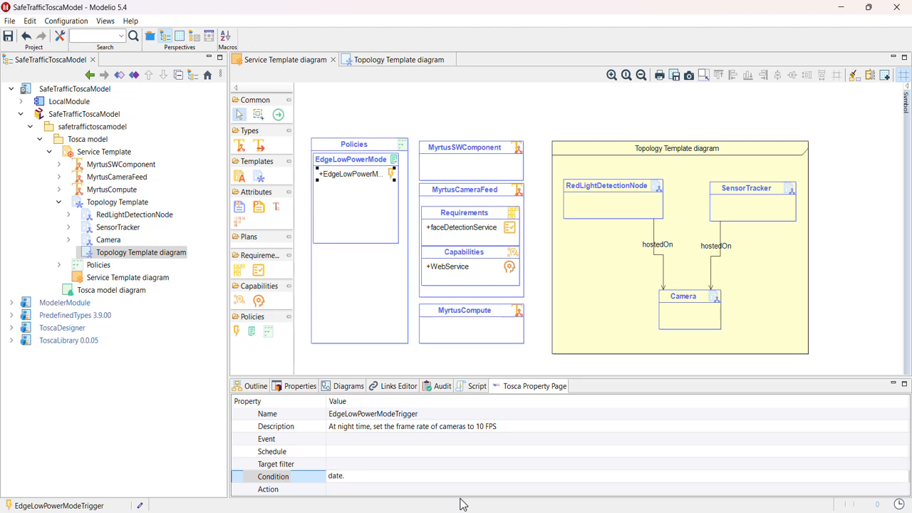
key("Escape")
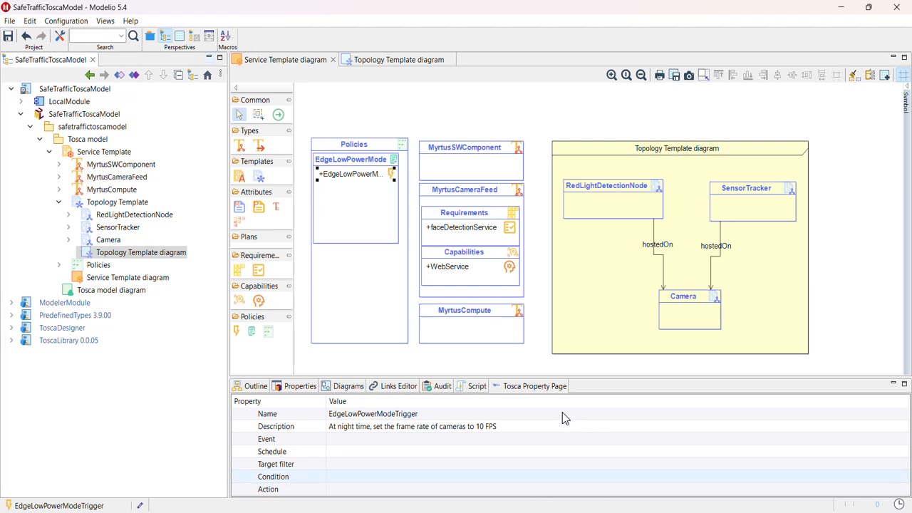
- Set the trigger's condition to "datetime.datetime.now().time() >= datetime.time(1, 0) and datetime.datetime.now().time() <= datetime.time(5, 0) and average_traffic_density_15min < low_traffic_threshold_15min"
left_click(356, 481)
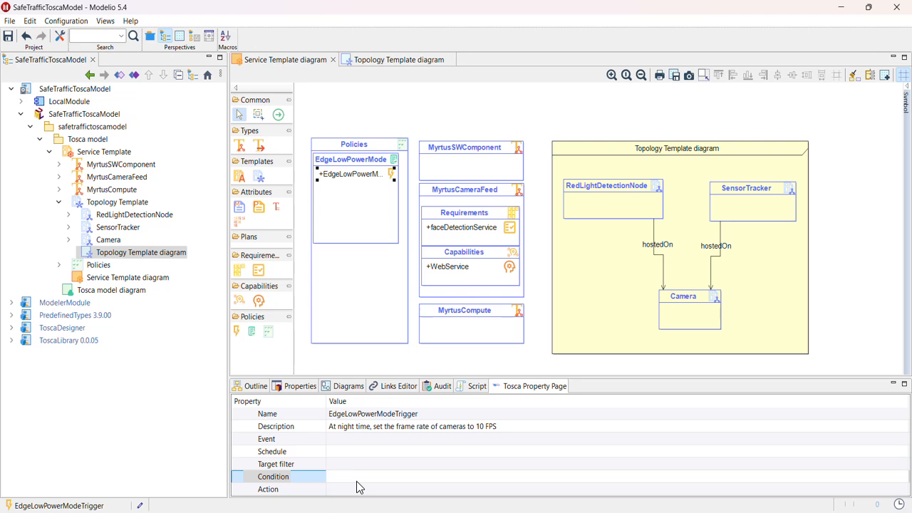
type("datetime.datetime.now().time() >= datetime.time(1, 0) and datetime.datetime.now().time() <= datetime.time(5, 0) and average_traffic_density_15min < low_traffic_threshold_15min")
key("Return")
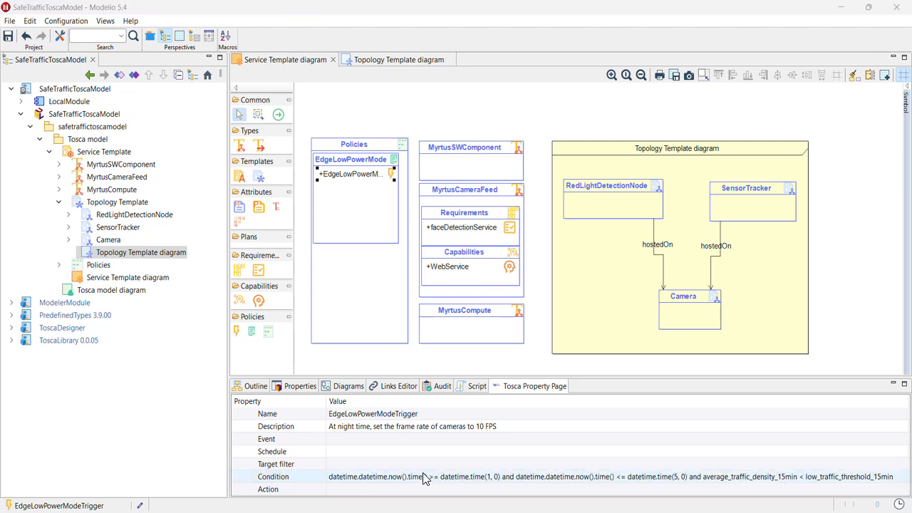
- Set the action of EdgeLowPowerModeTrigger to "frame_rate: 10 else frame_rate: 30"
left_click(410, 491)
type("frame_rate: 10 else frame_rate: 30")
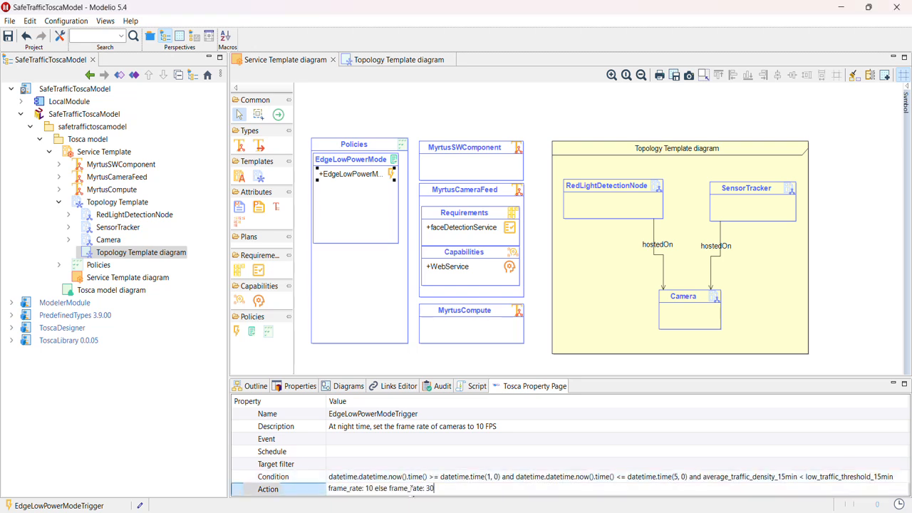
key("Return")
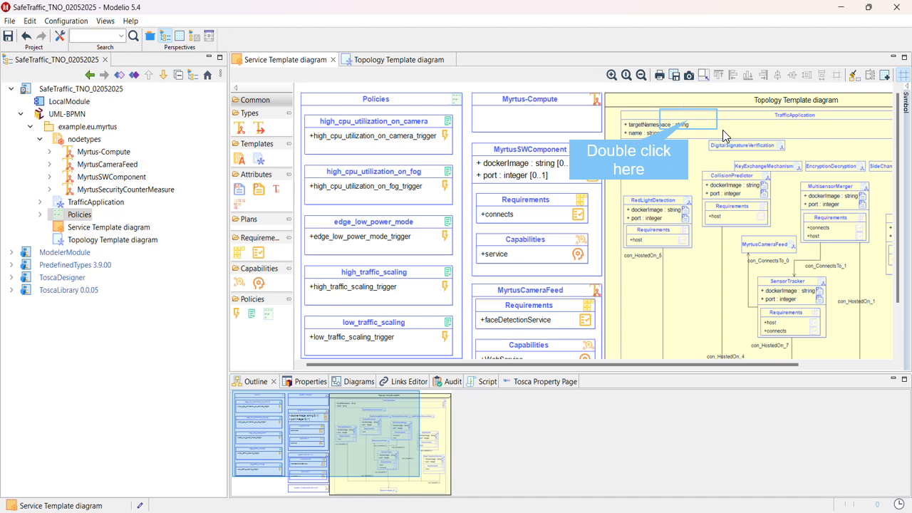
- Open the TrafficApplication topology template diagram in SafeTraffic_TNO_02052025 and examine its node templates and their hosting and connection relationships
double_click(690, 121)
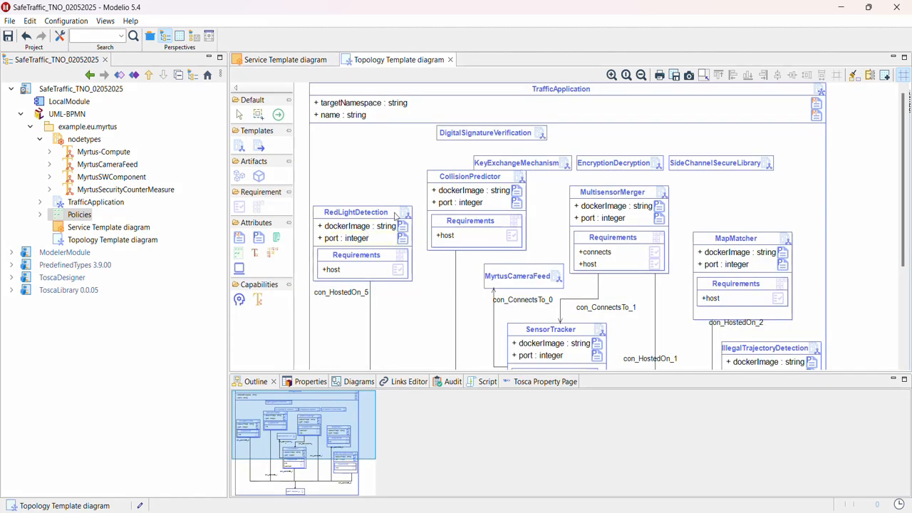
scroll(490, 199, "down", 3)
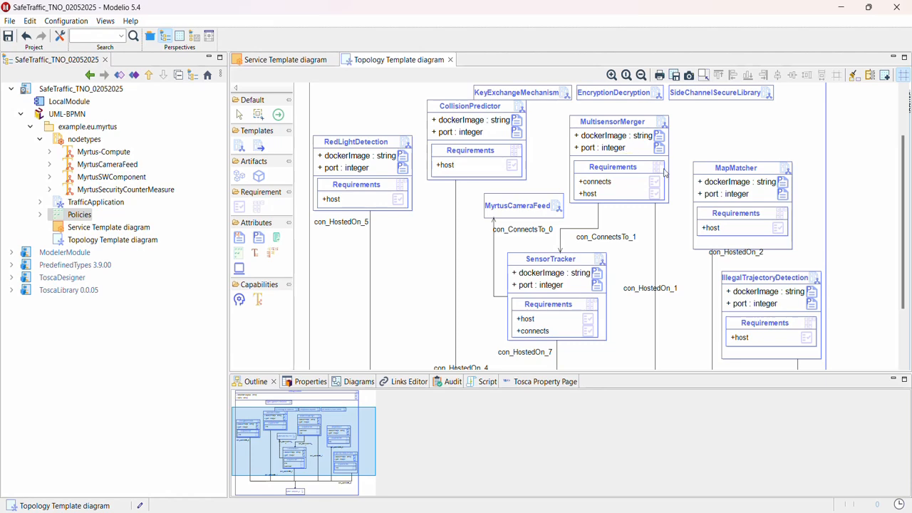
scroll(674, 178, "down", 4)
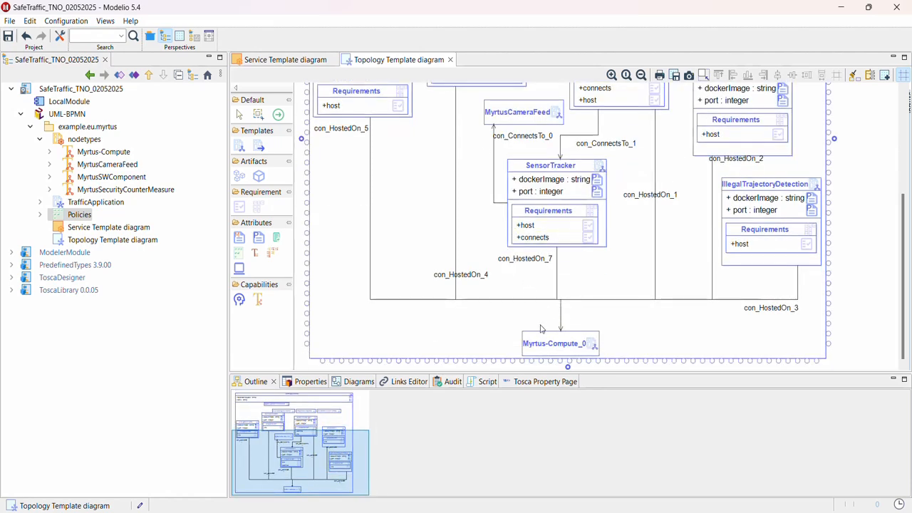
scroll(549, 329, "up", 1)
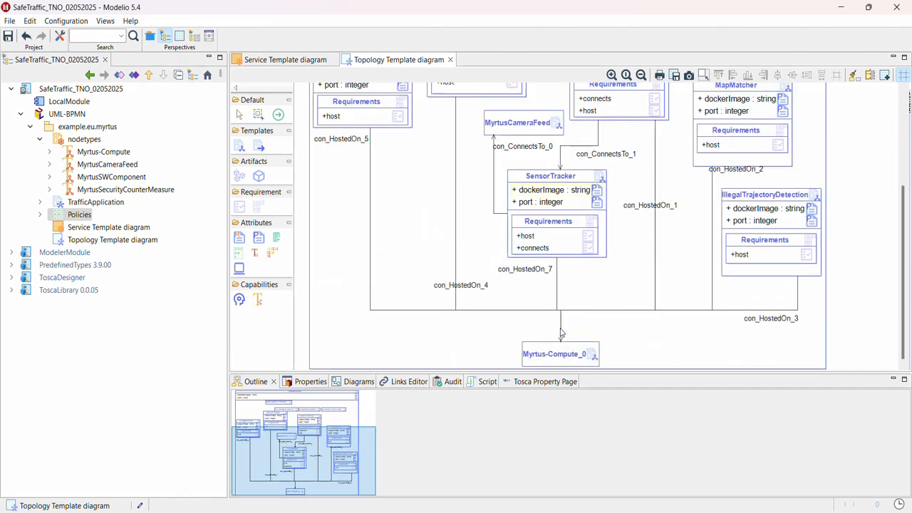
scroll(540, 332, "up", 5)
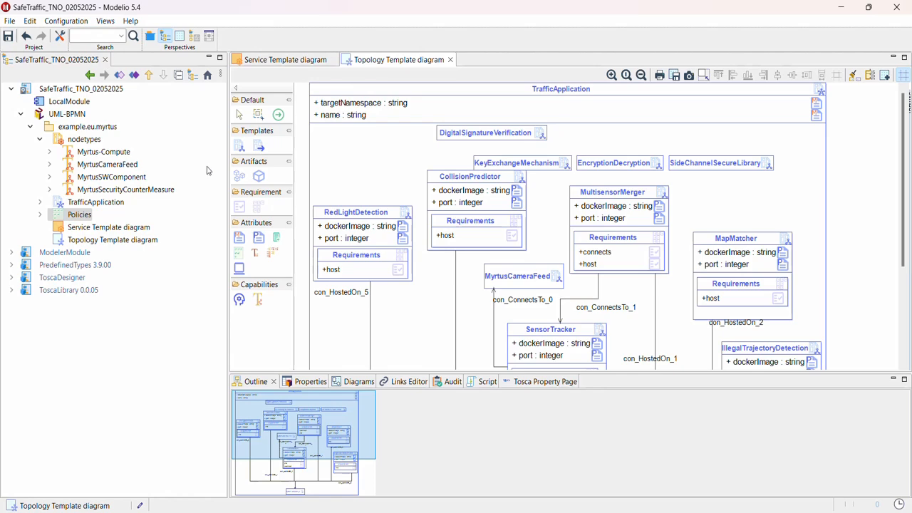
- Return to the Service Template diagram and expand Policies and TrafficApplication in the model tree to review their elements
left_click(278, 60)
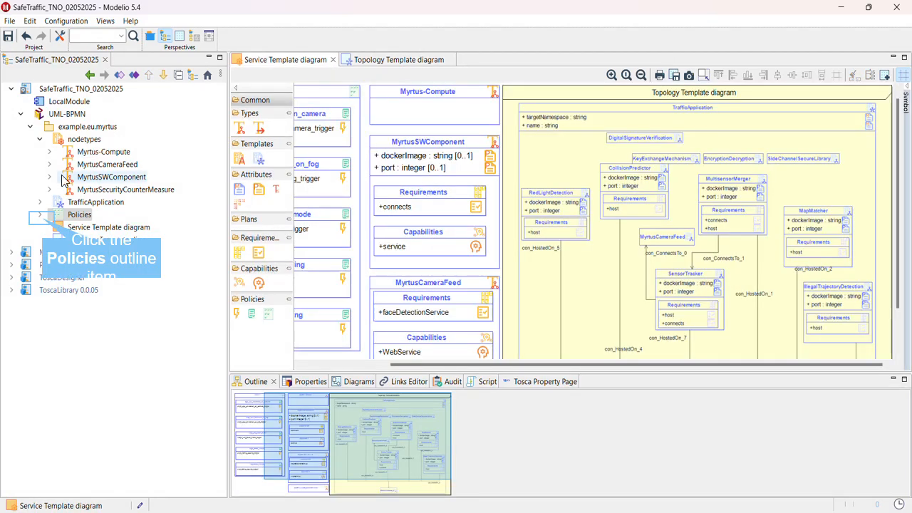
left_click(40, 215)
left_click(42, 204)
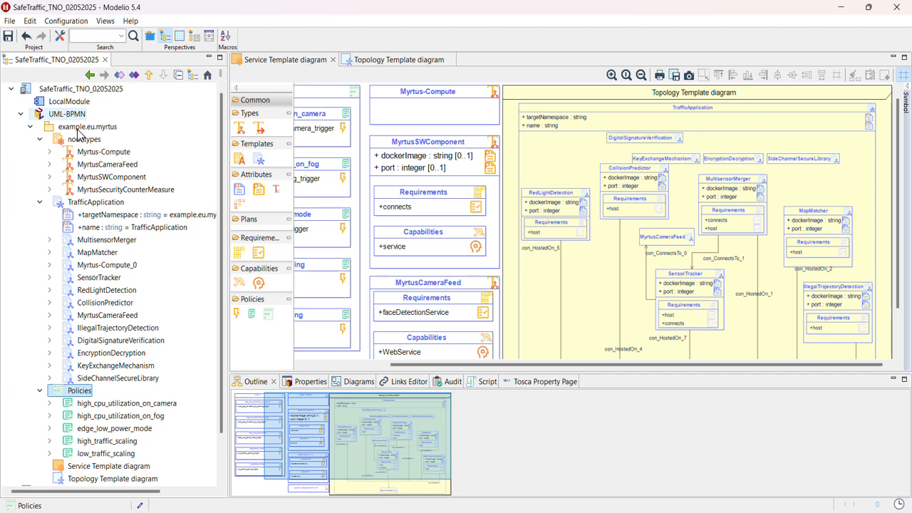
scroll(80, 134, "down", 2)
scroll(80, 180, "up", 2)
scroll(81, 180, "down", 2)
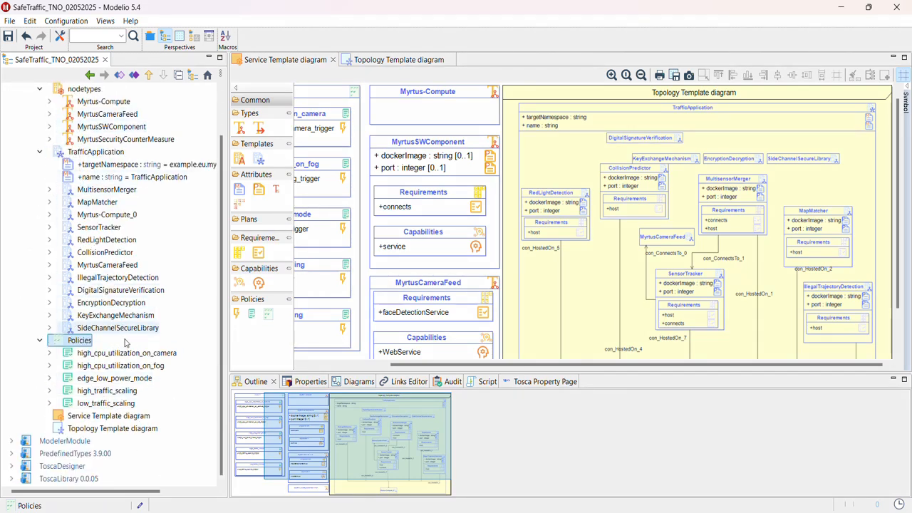
scroll(134, 322, "up", 2)
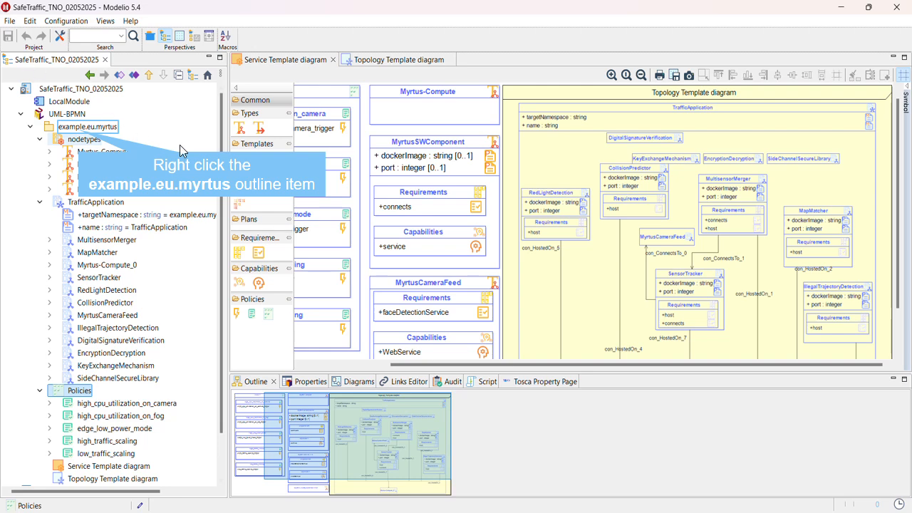
- Export the example.eu.myrtus package with TOSCA Designer to TrafficApplication_modelio.csar in the SafeTraffic_TNO_02052025 workspace folder
right_click(79, 132)
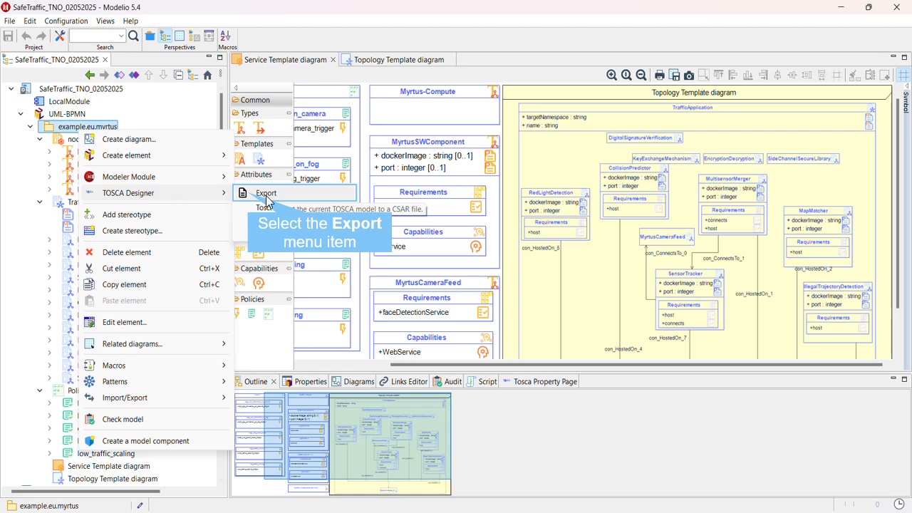
left_click(273, 196)
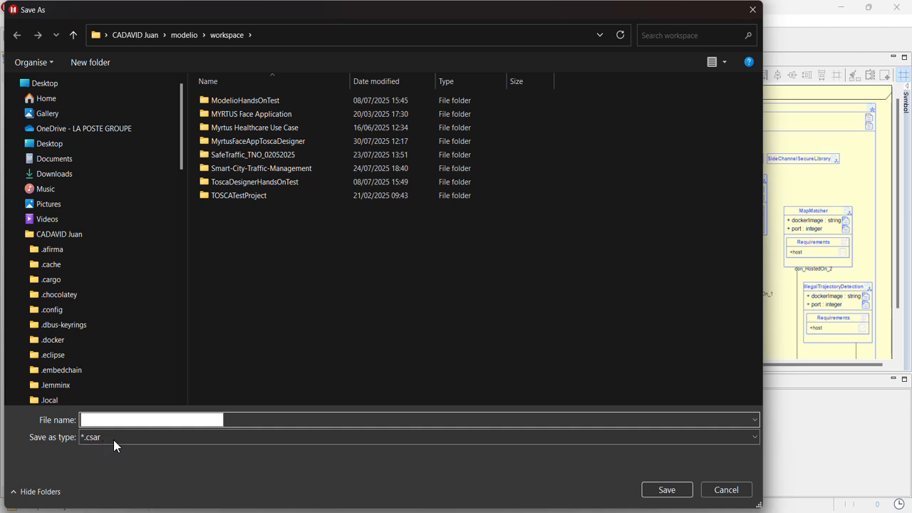
type("S")
type("a")
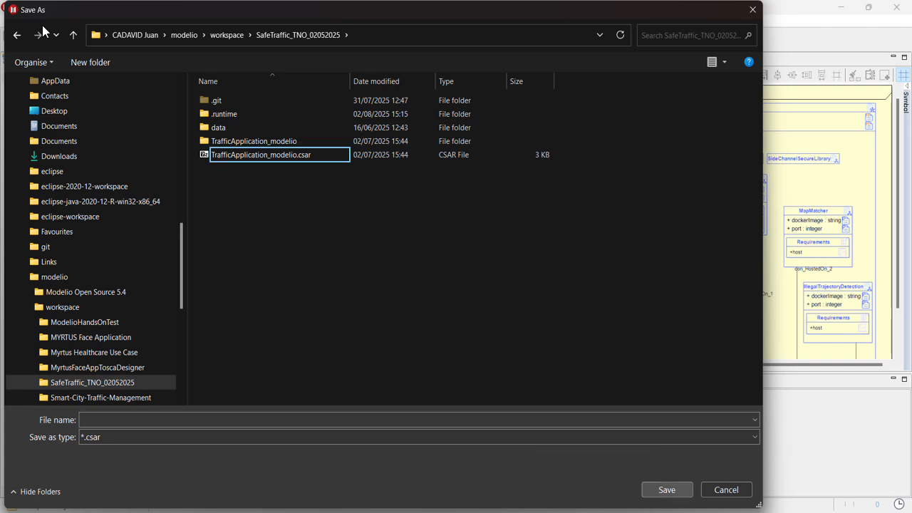
left_click(308, 156)
left_click(654, 489)
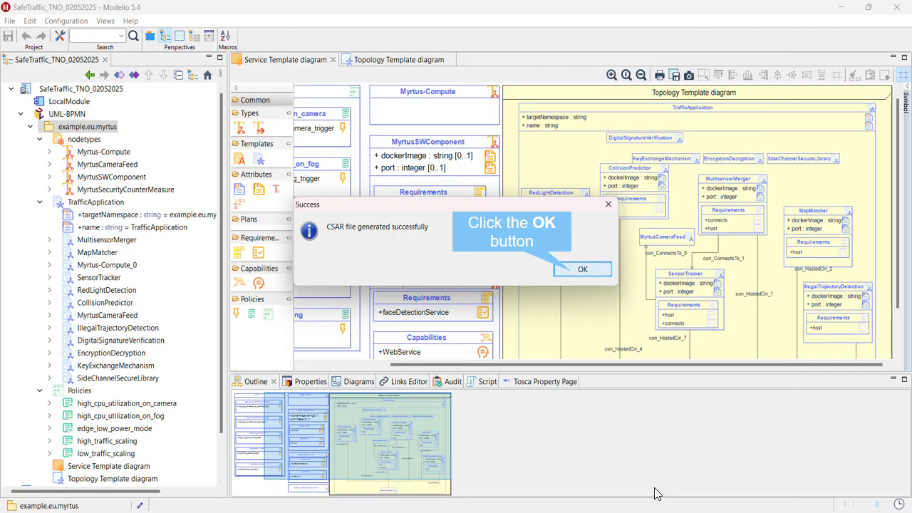